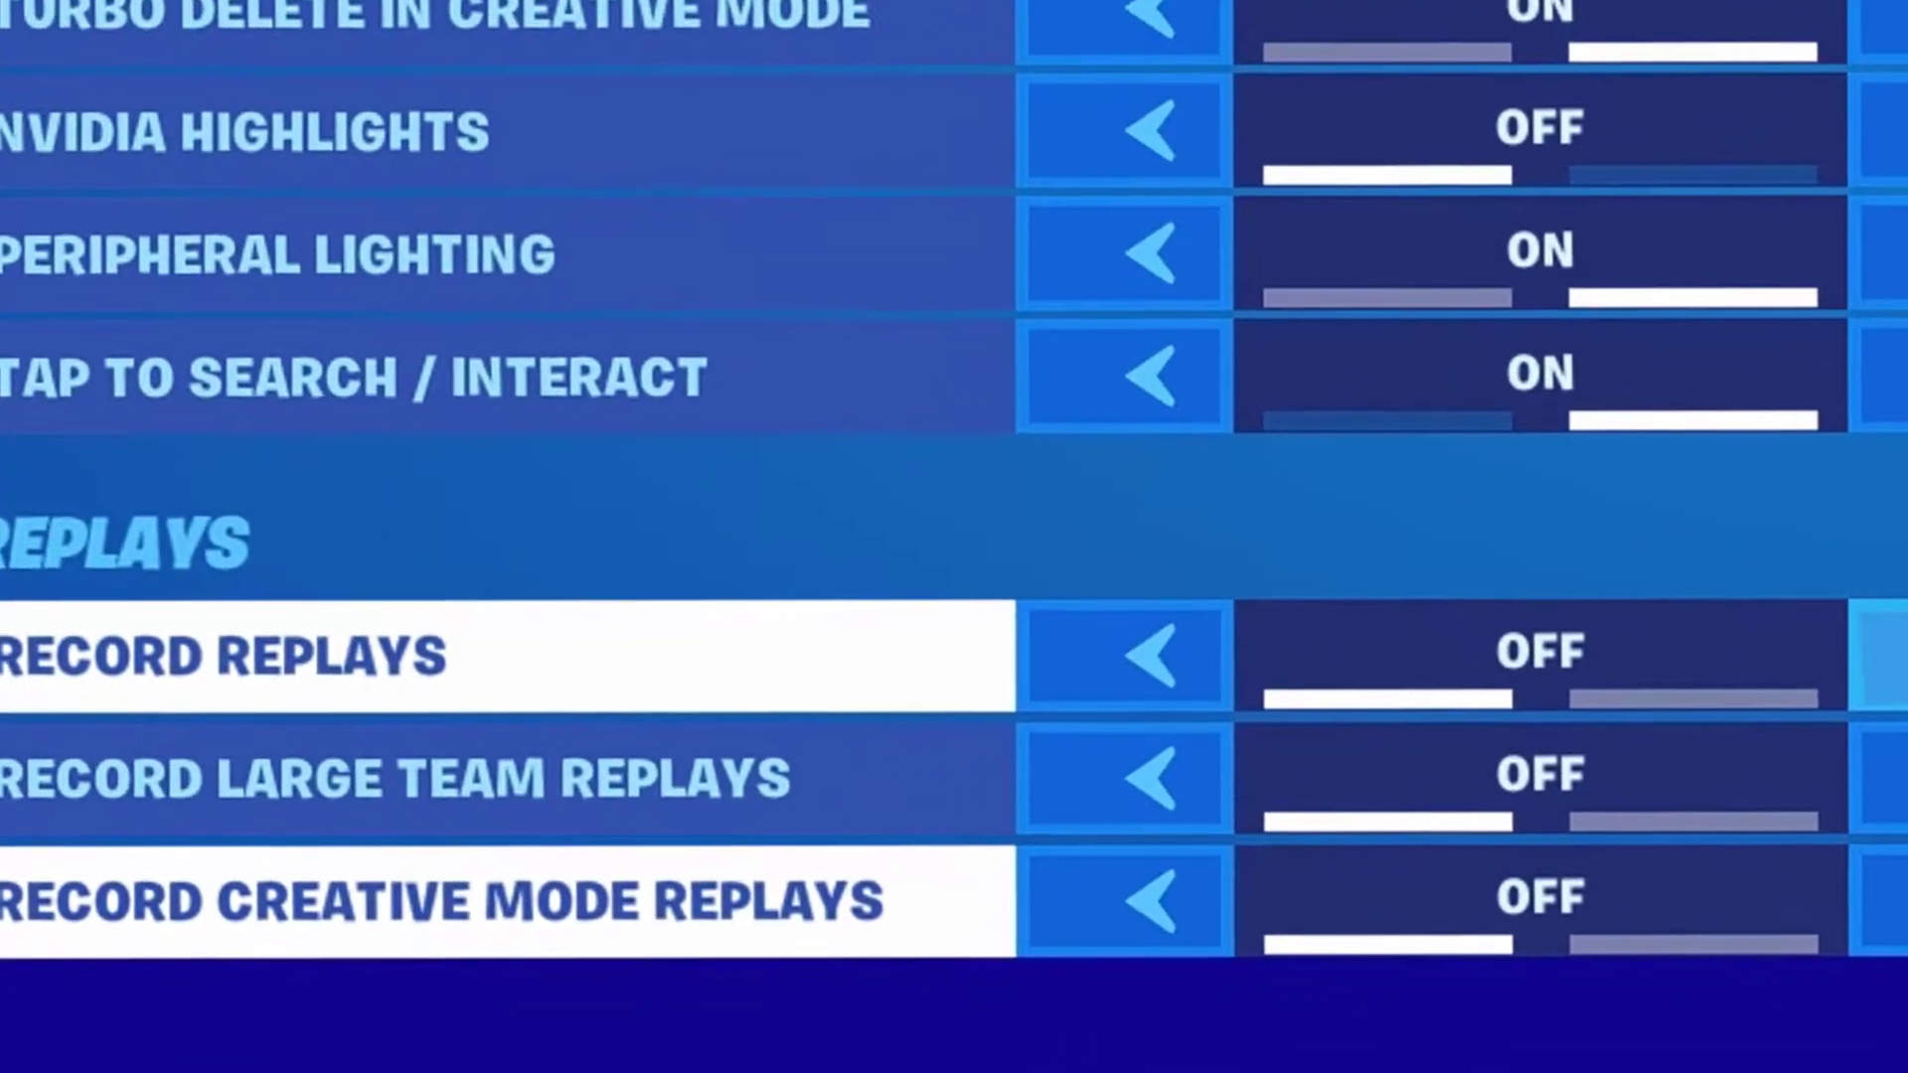
# Turn on Record Replays, Record Large Team Replays and Record Creative Mode Replays.
pyautogui.click(1736, 728)
pyautogui.click(1736, 838)
pyautogui.click(1736, 946)
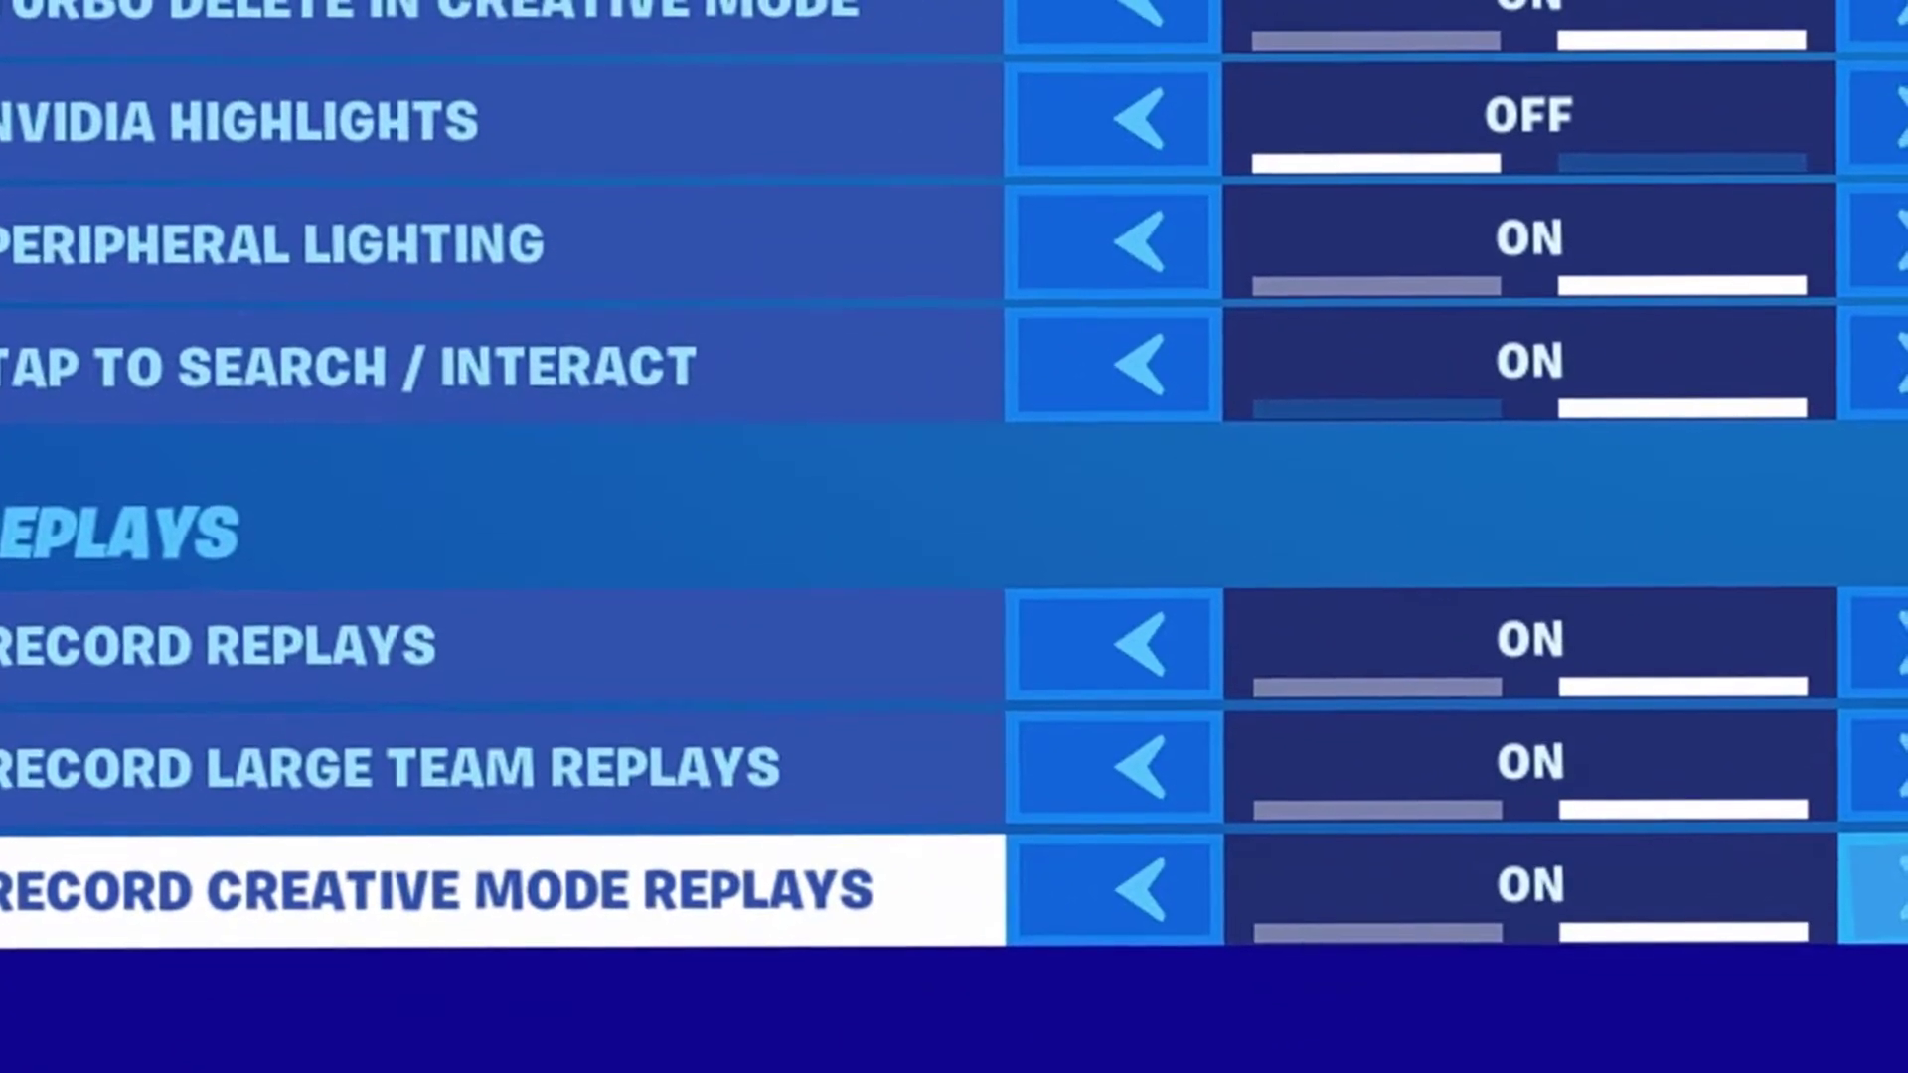
# Turn off all three replay recording settings: creative mode, large team and regular replays.
pyautogui.click(1879, 904)
pyautogui.click(1879, 783)
pyautogui.click(1879, 659)
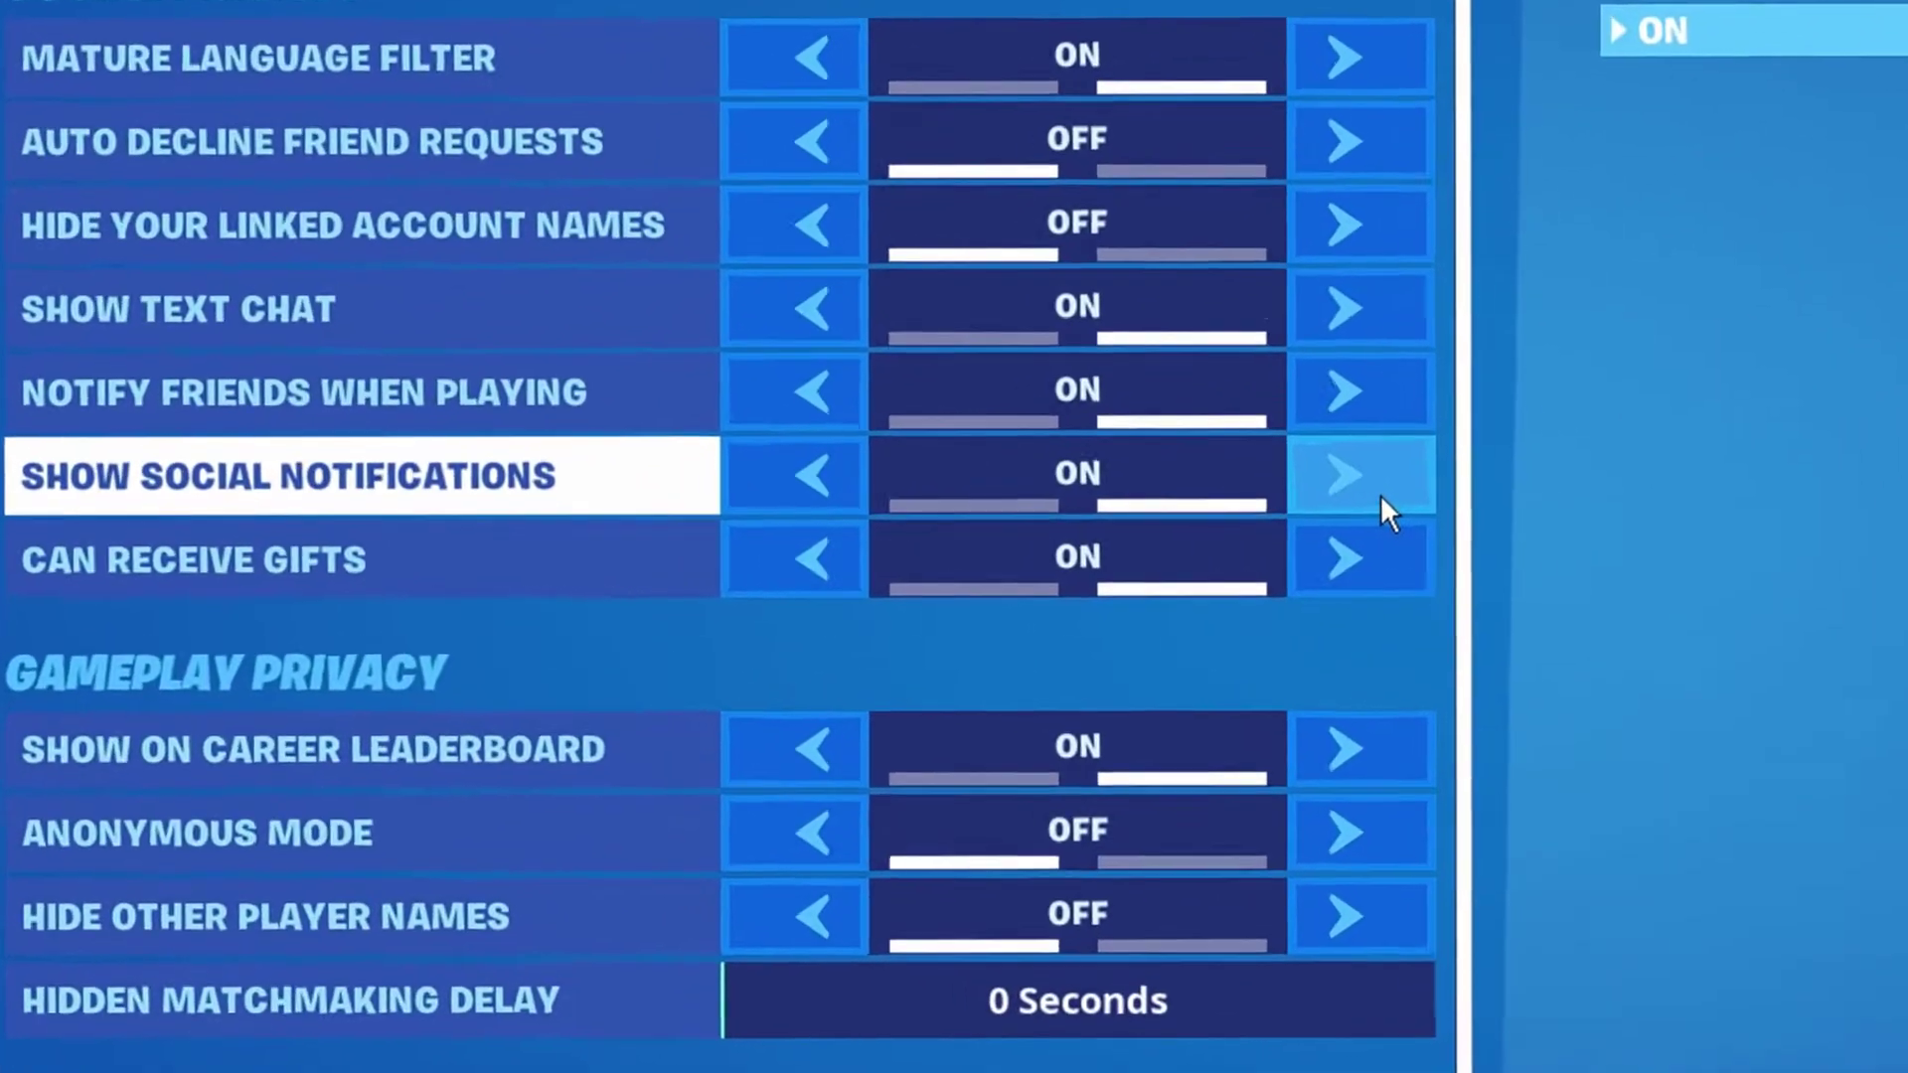
# Turn off Show Social Notifications and Show on Career Leaderboard in the privacy settings.
pyautogui.click(926, 512)
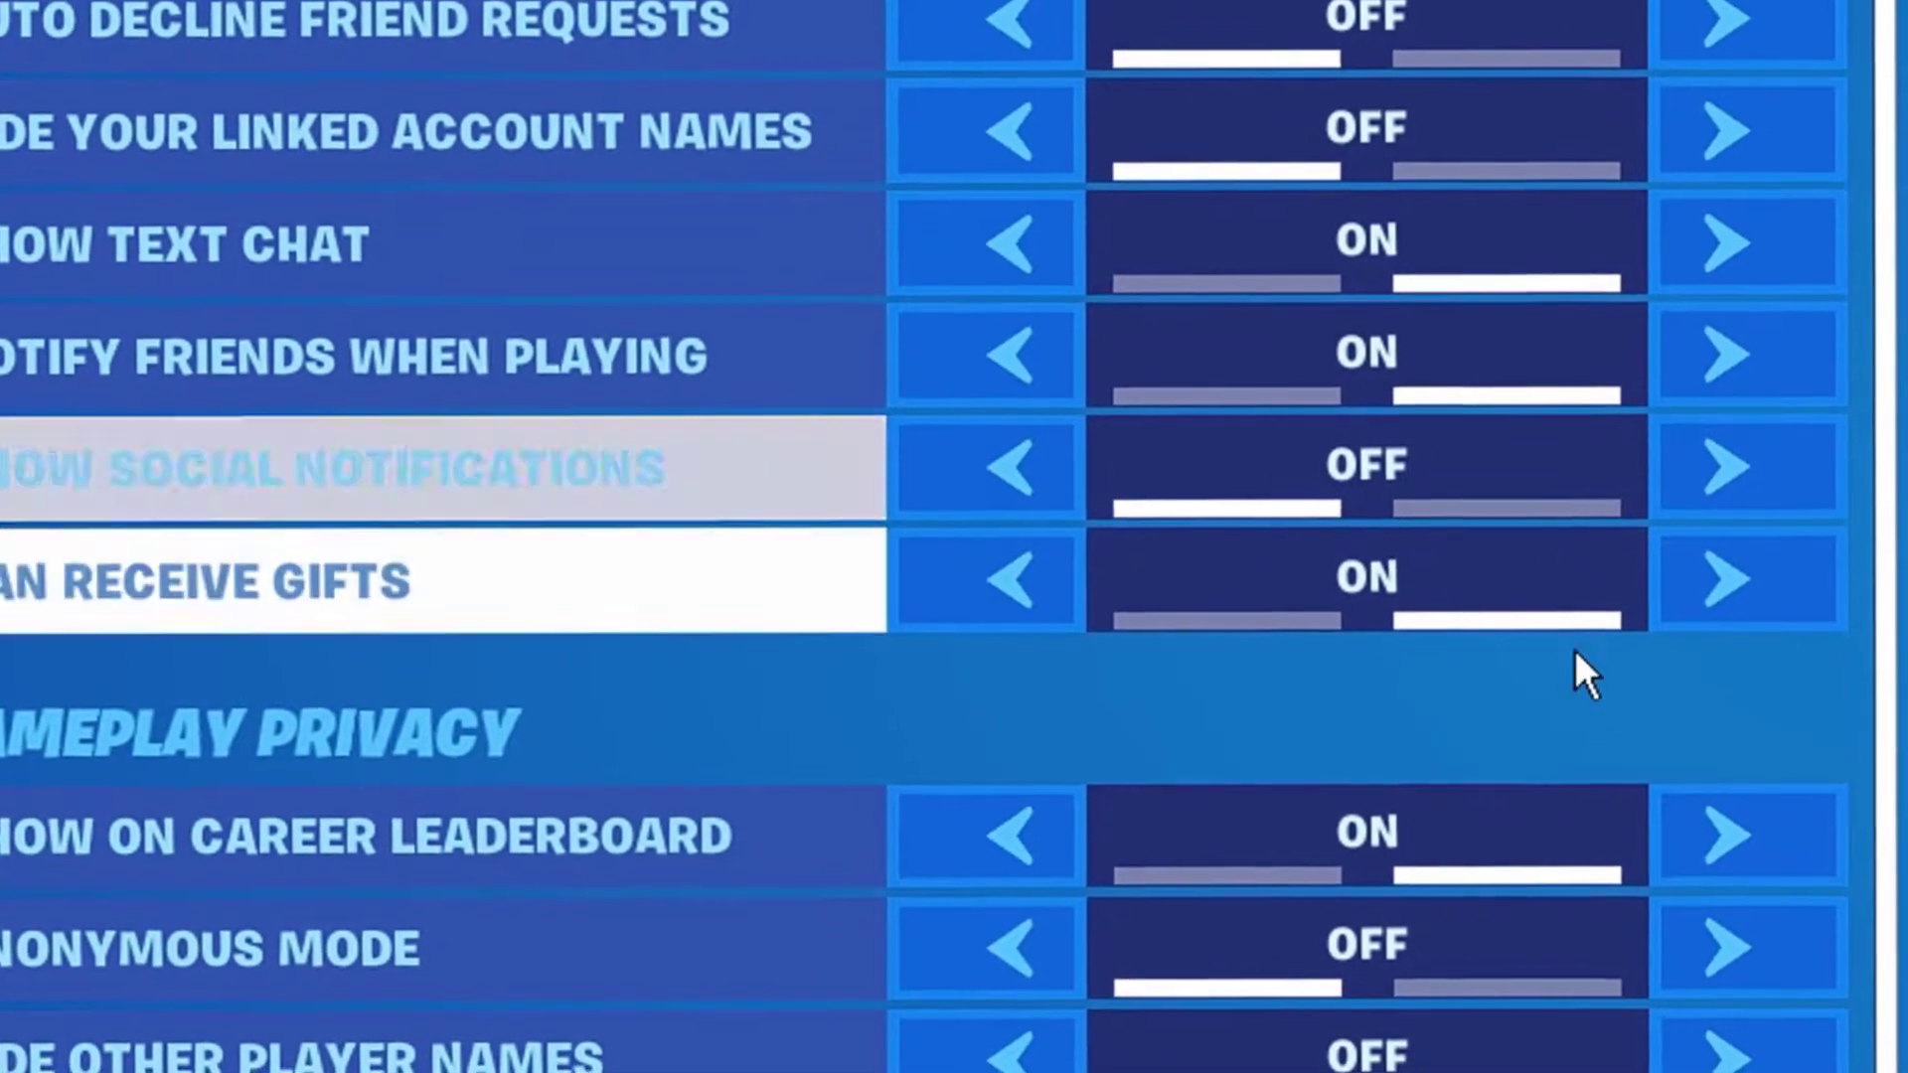
pyautogui.click(1767, 885)
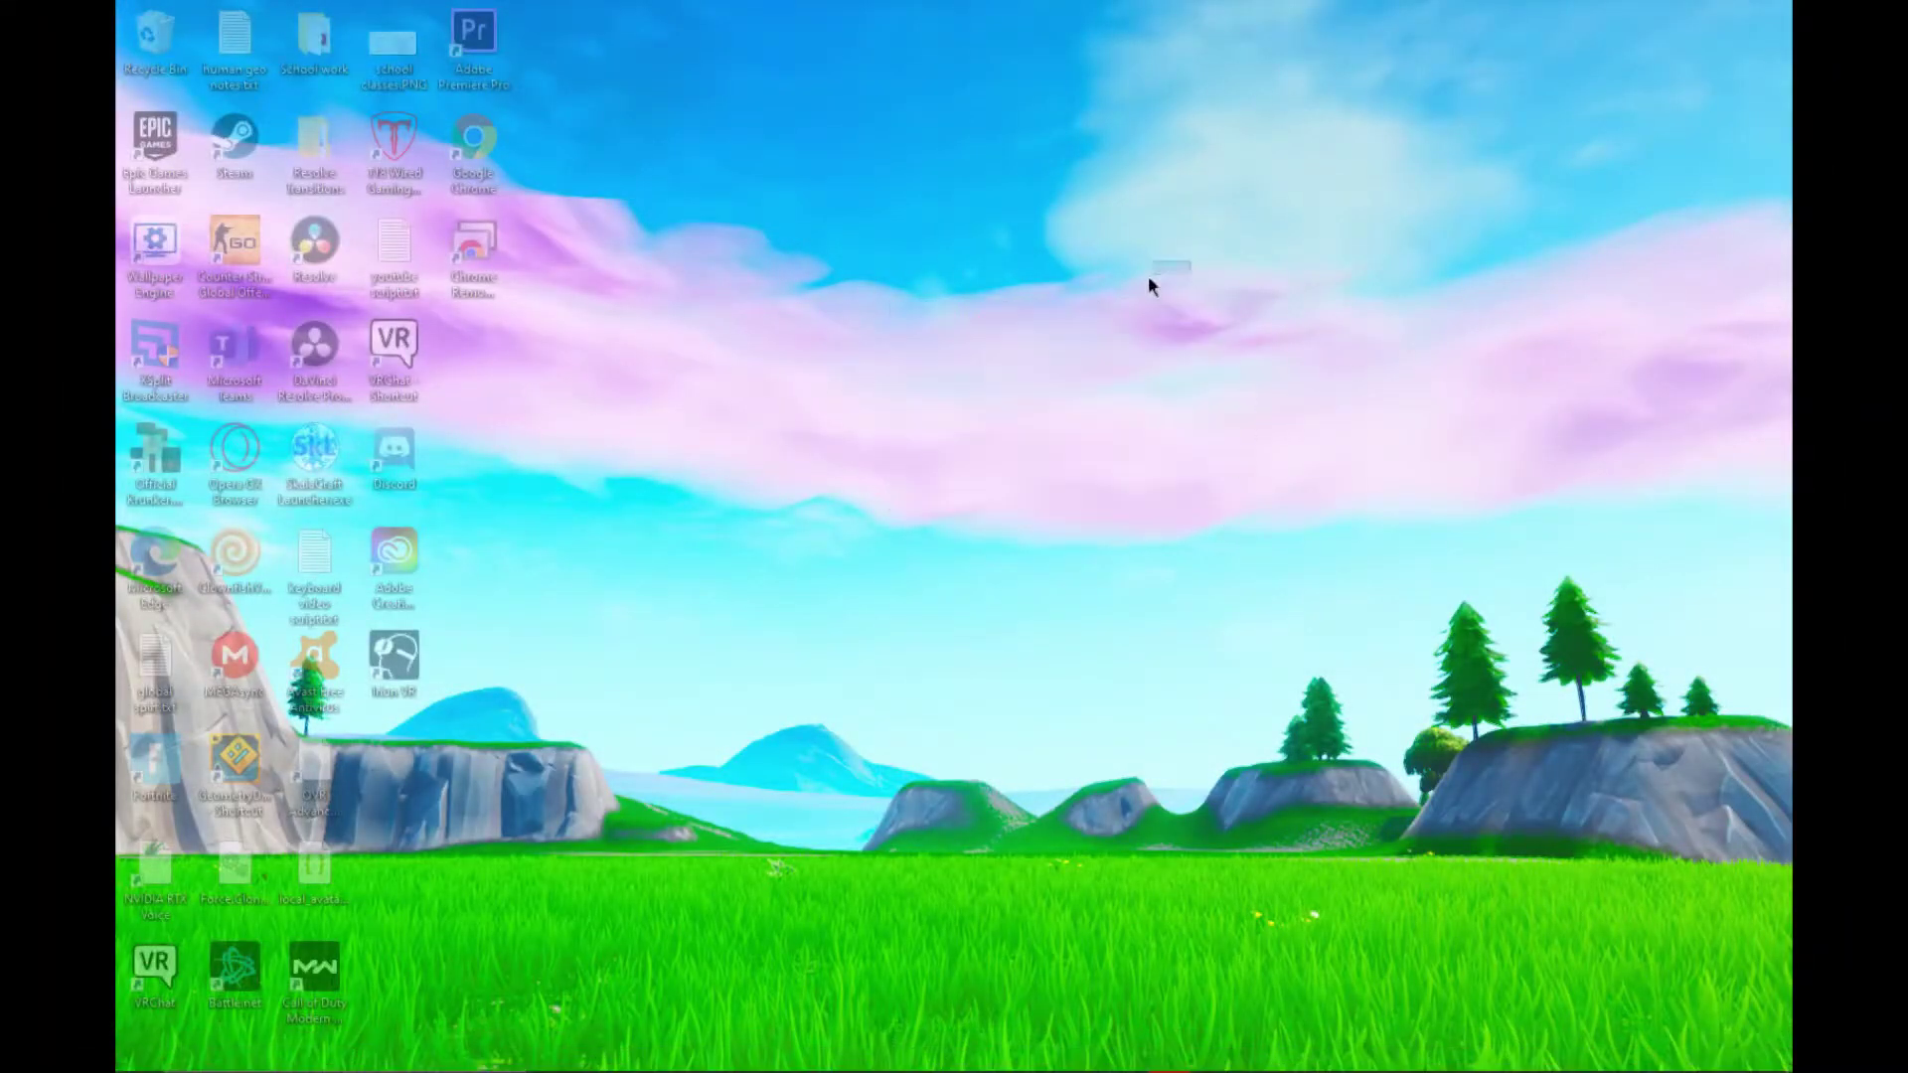
pyautogui.moveTo(1193, 259); pyautogui.dragTo(695, 494)
# Search the computer for CMD and open Command Prompt.
pyautogui.moveTo(278, 1068)
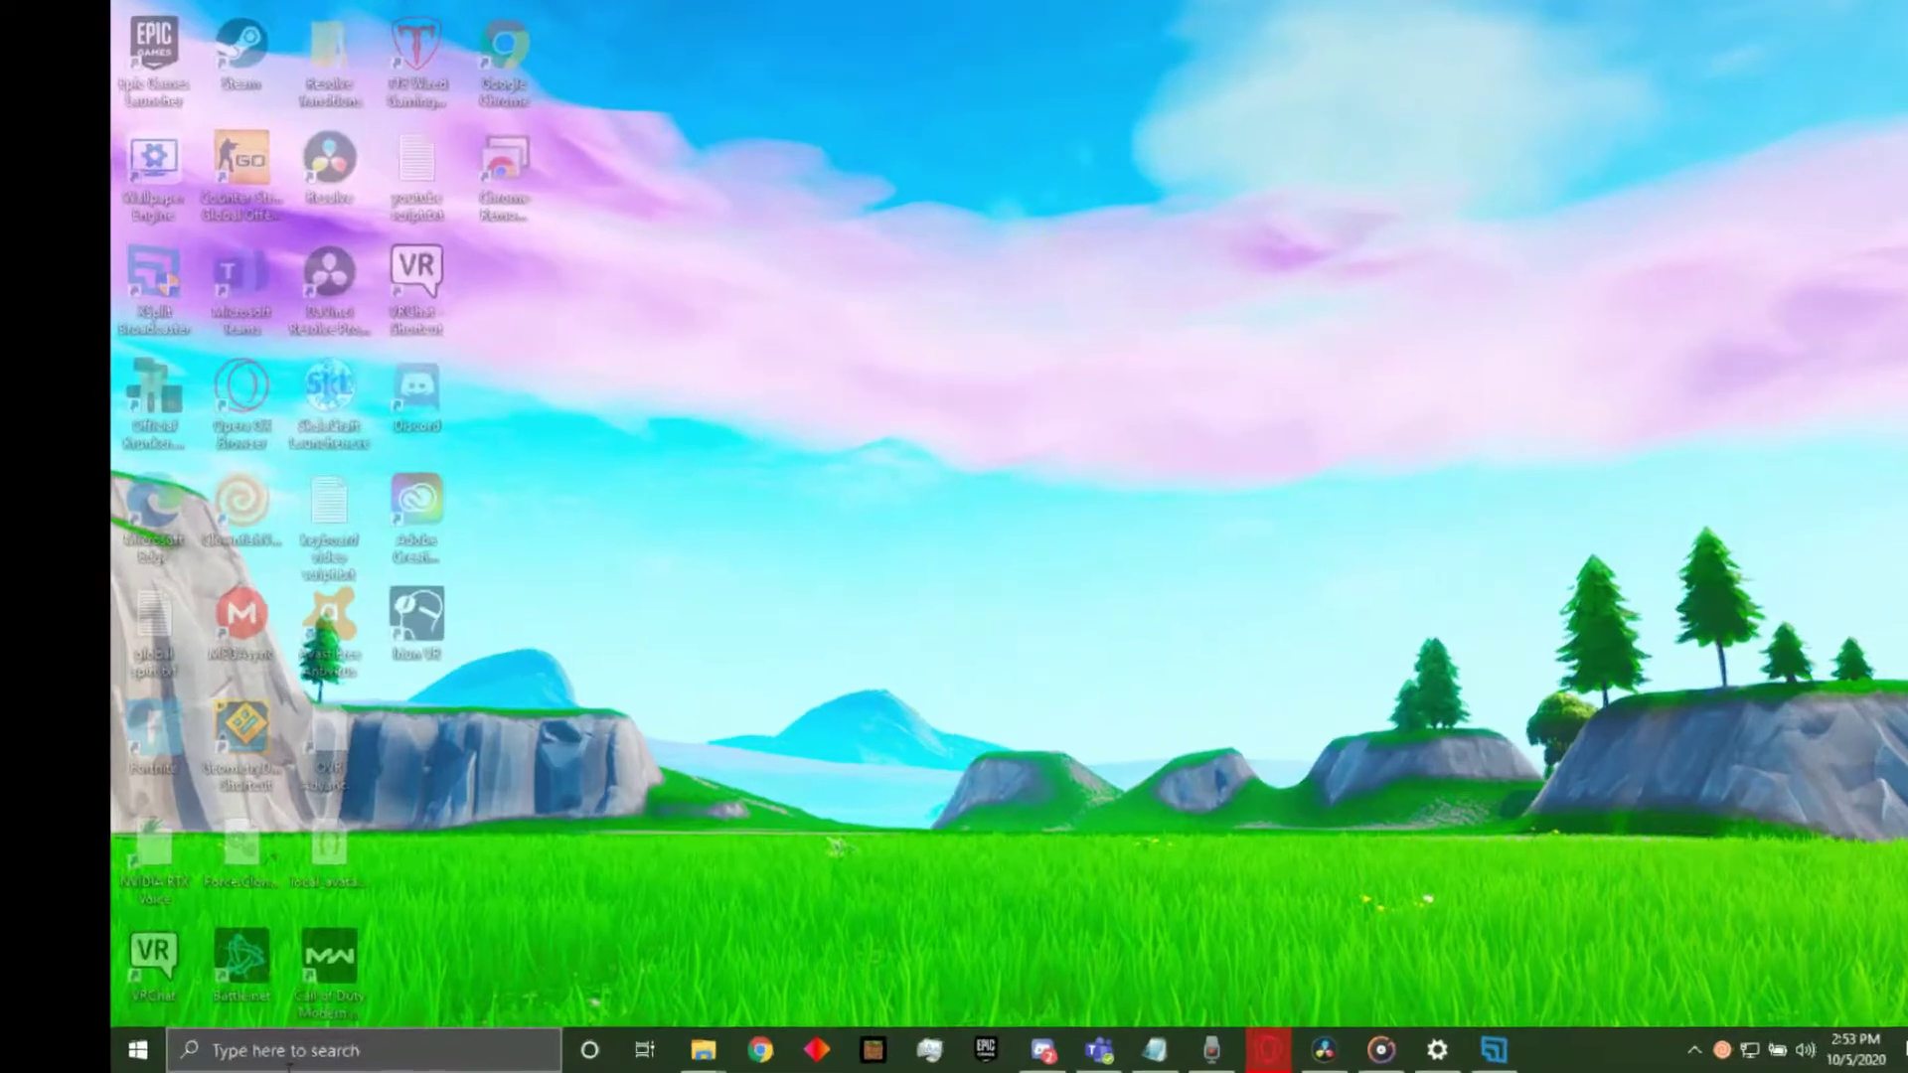
pyautogui.click(277, 1069)
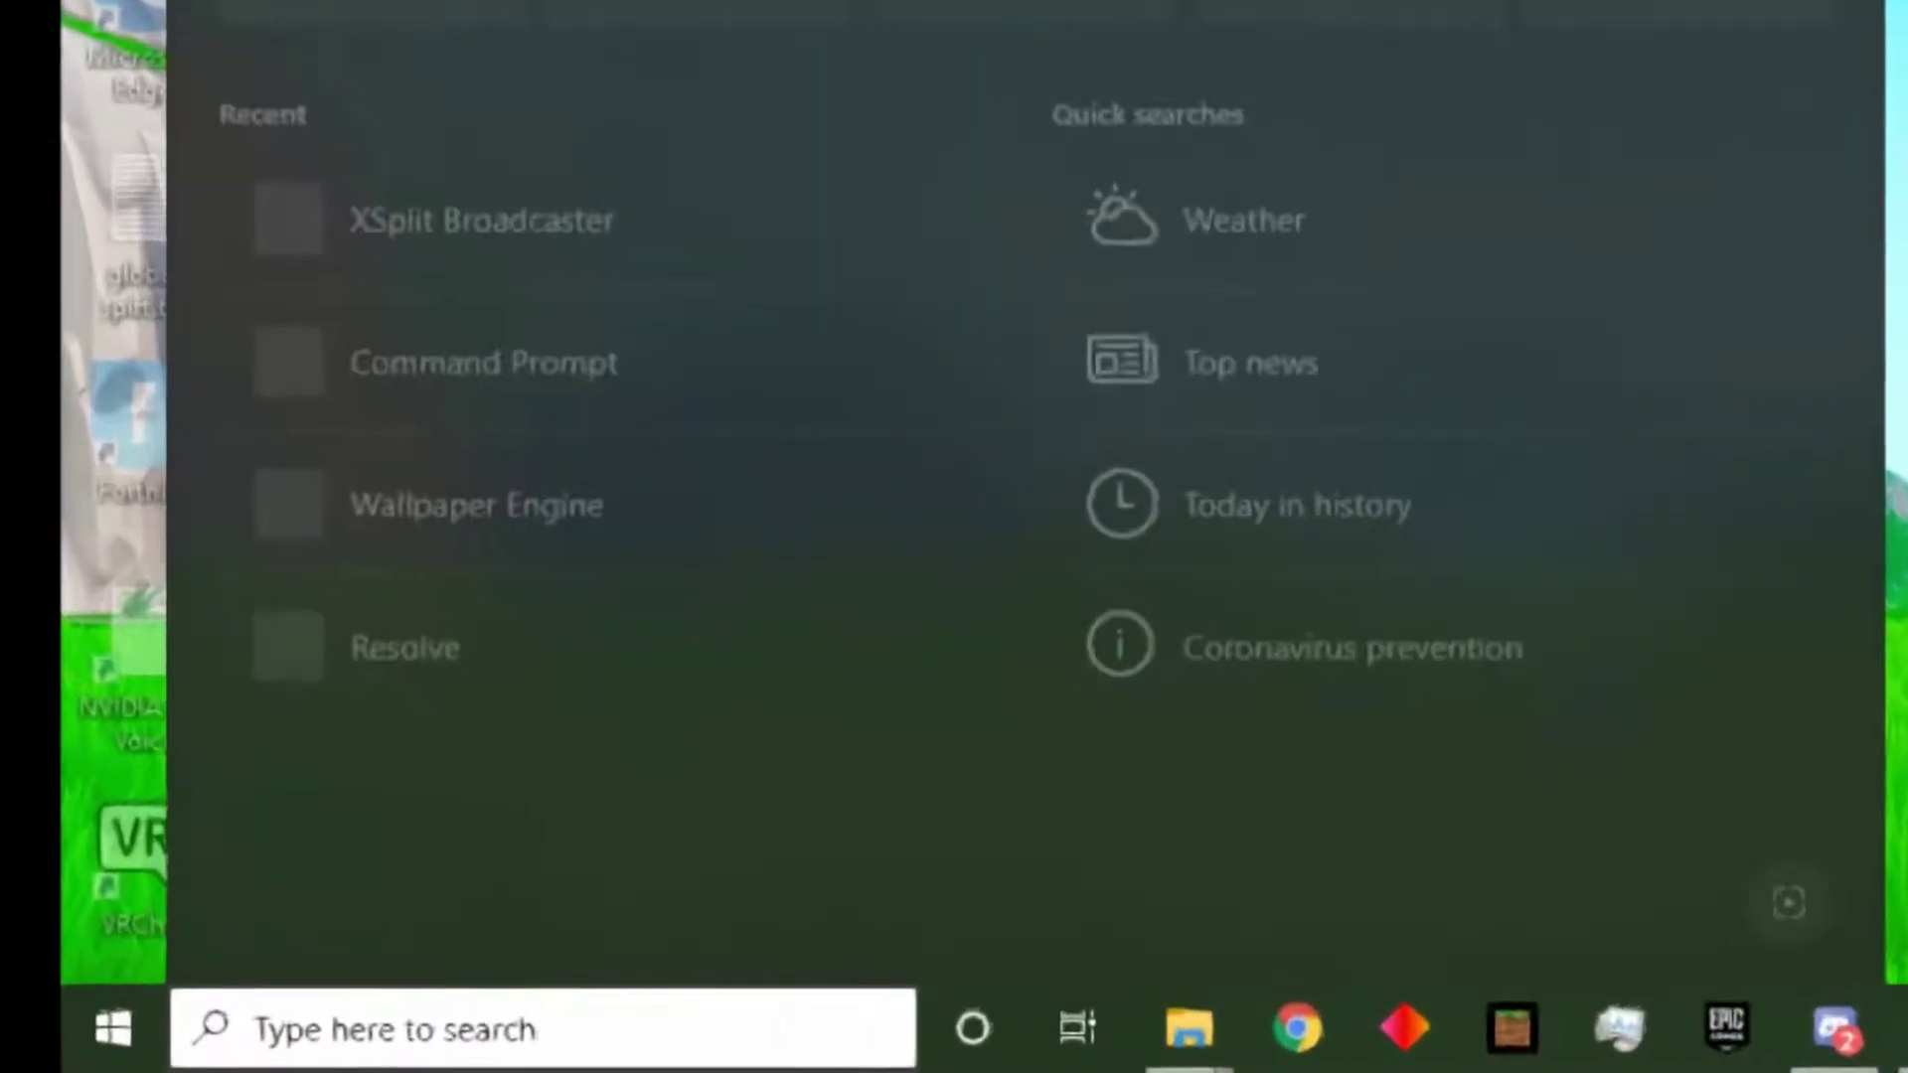
pyautogui.write('CM')
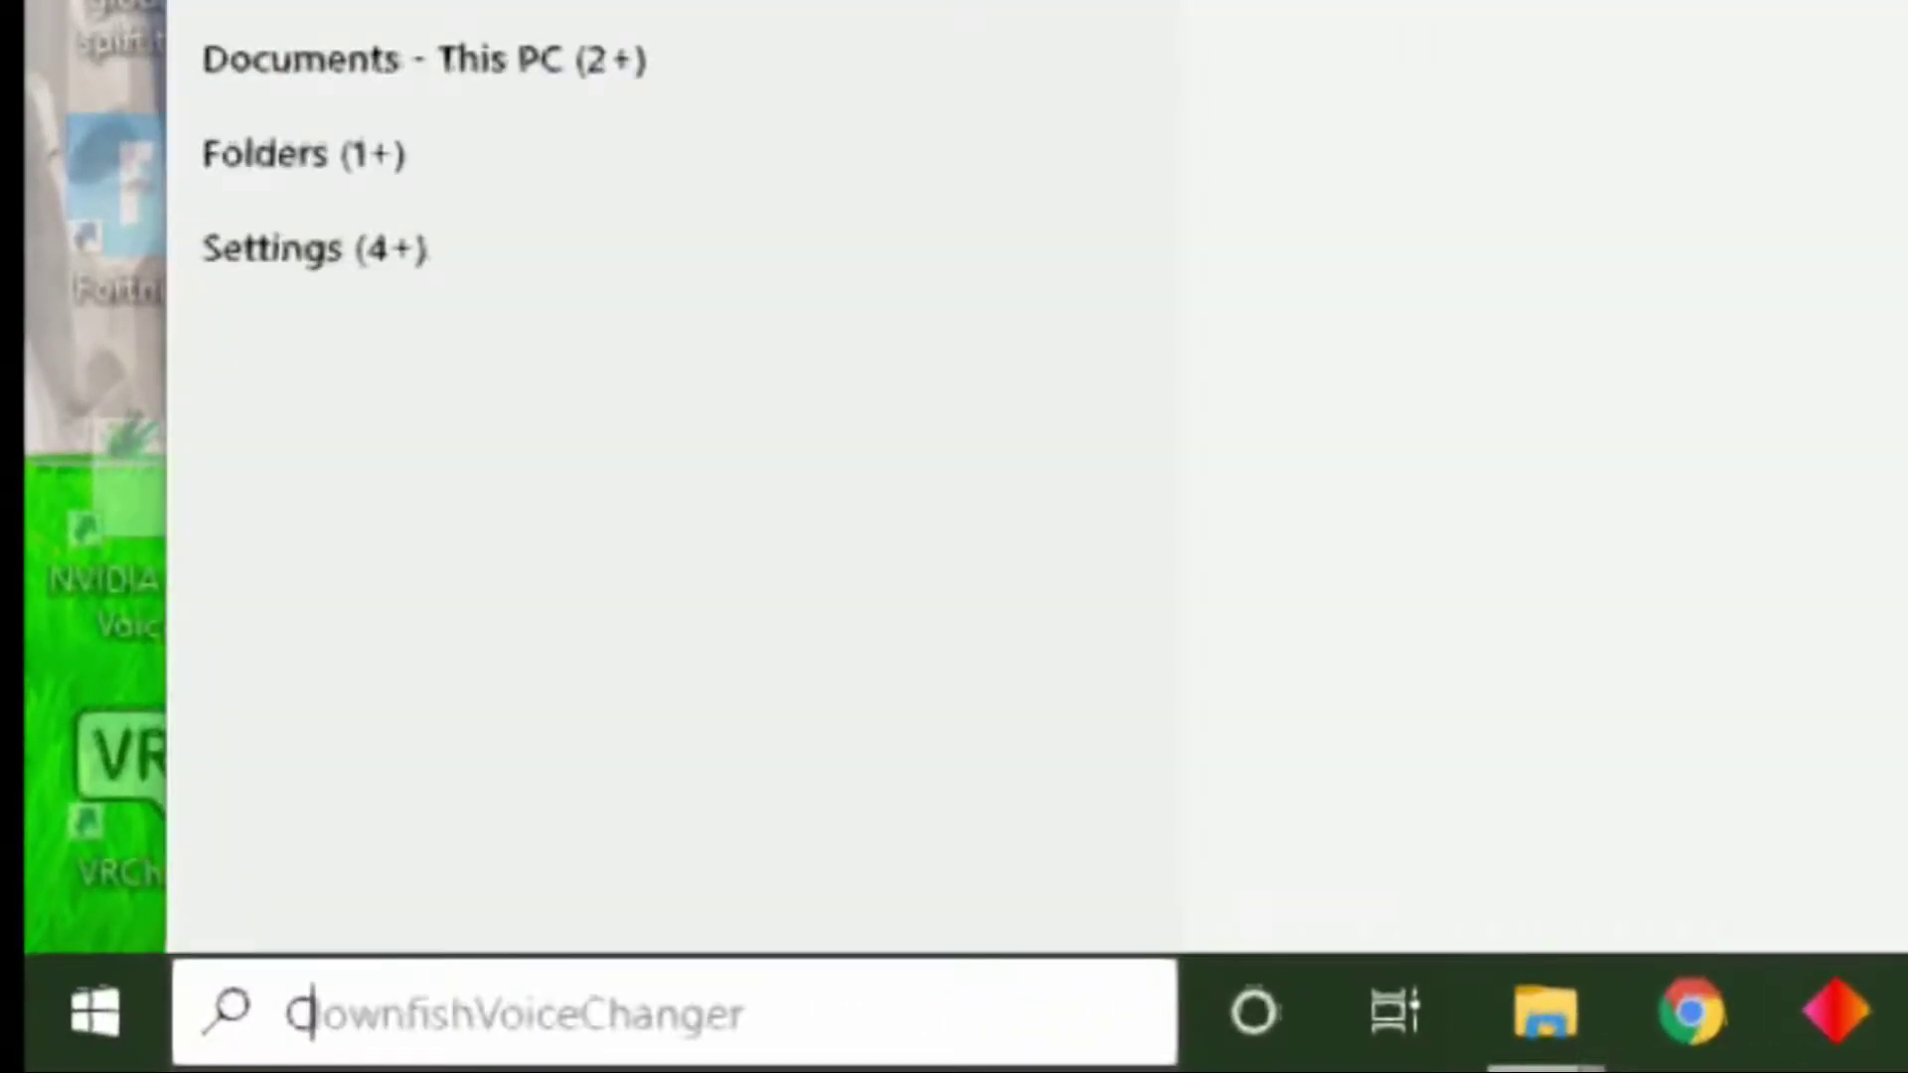
pyautogui.write('D')
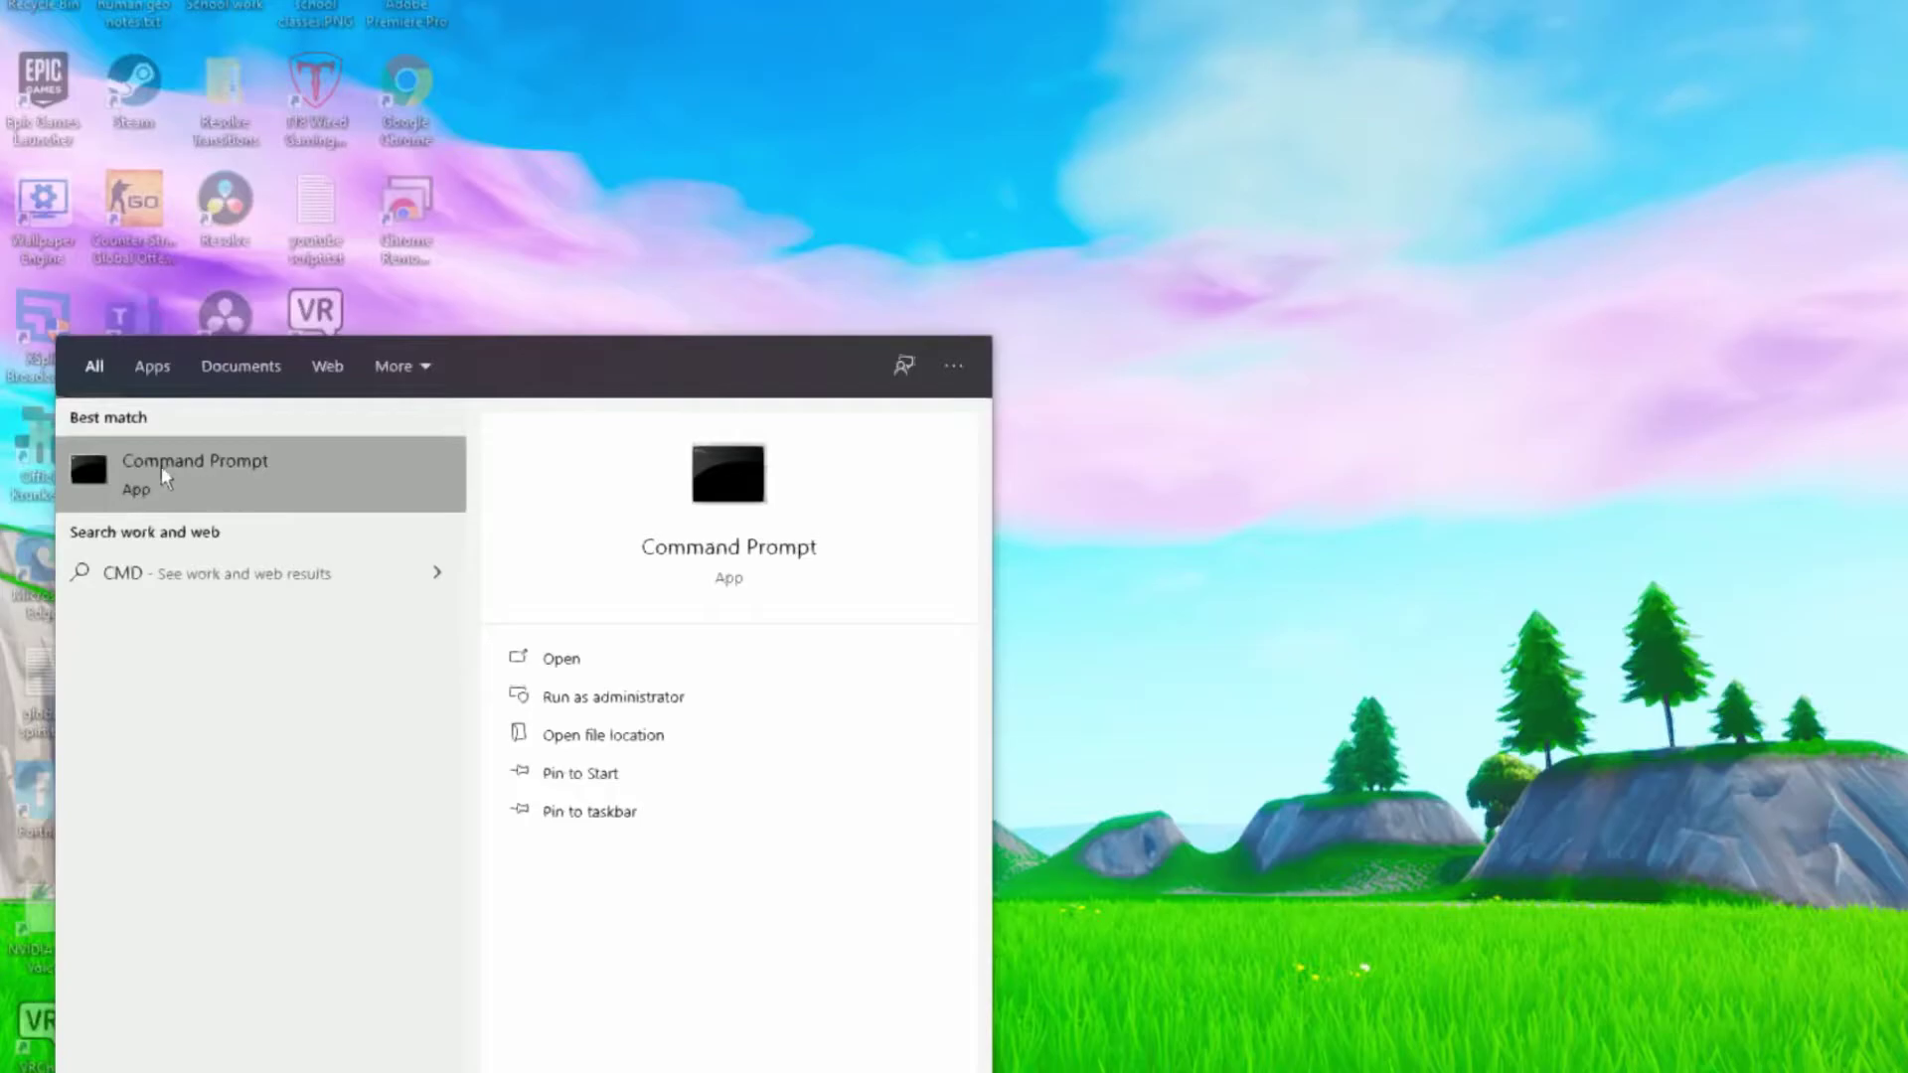
pyautogui.click(161, 467)
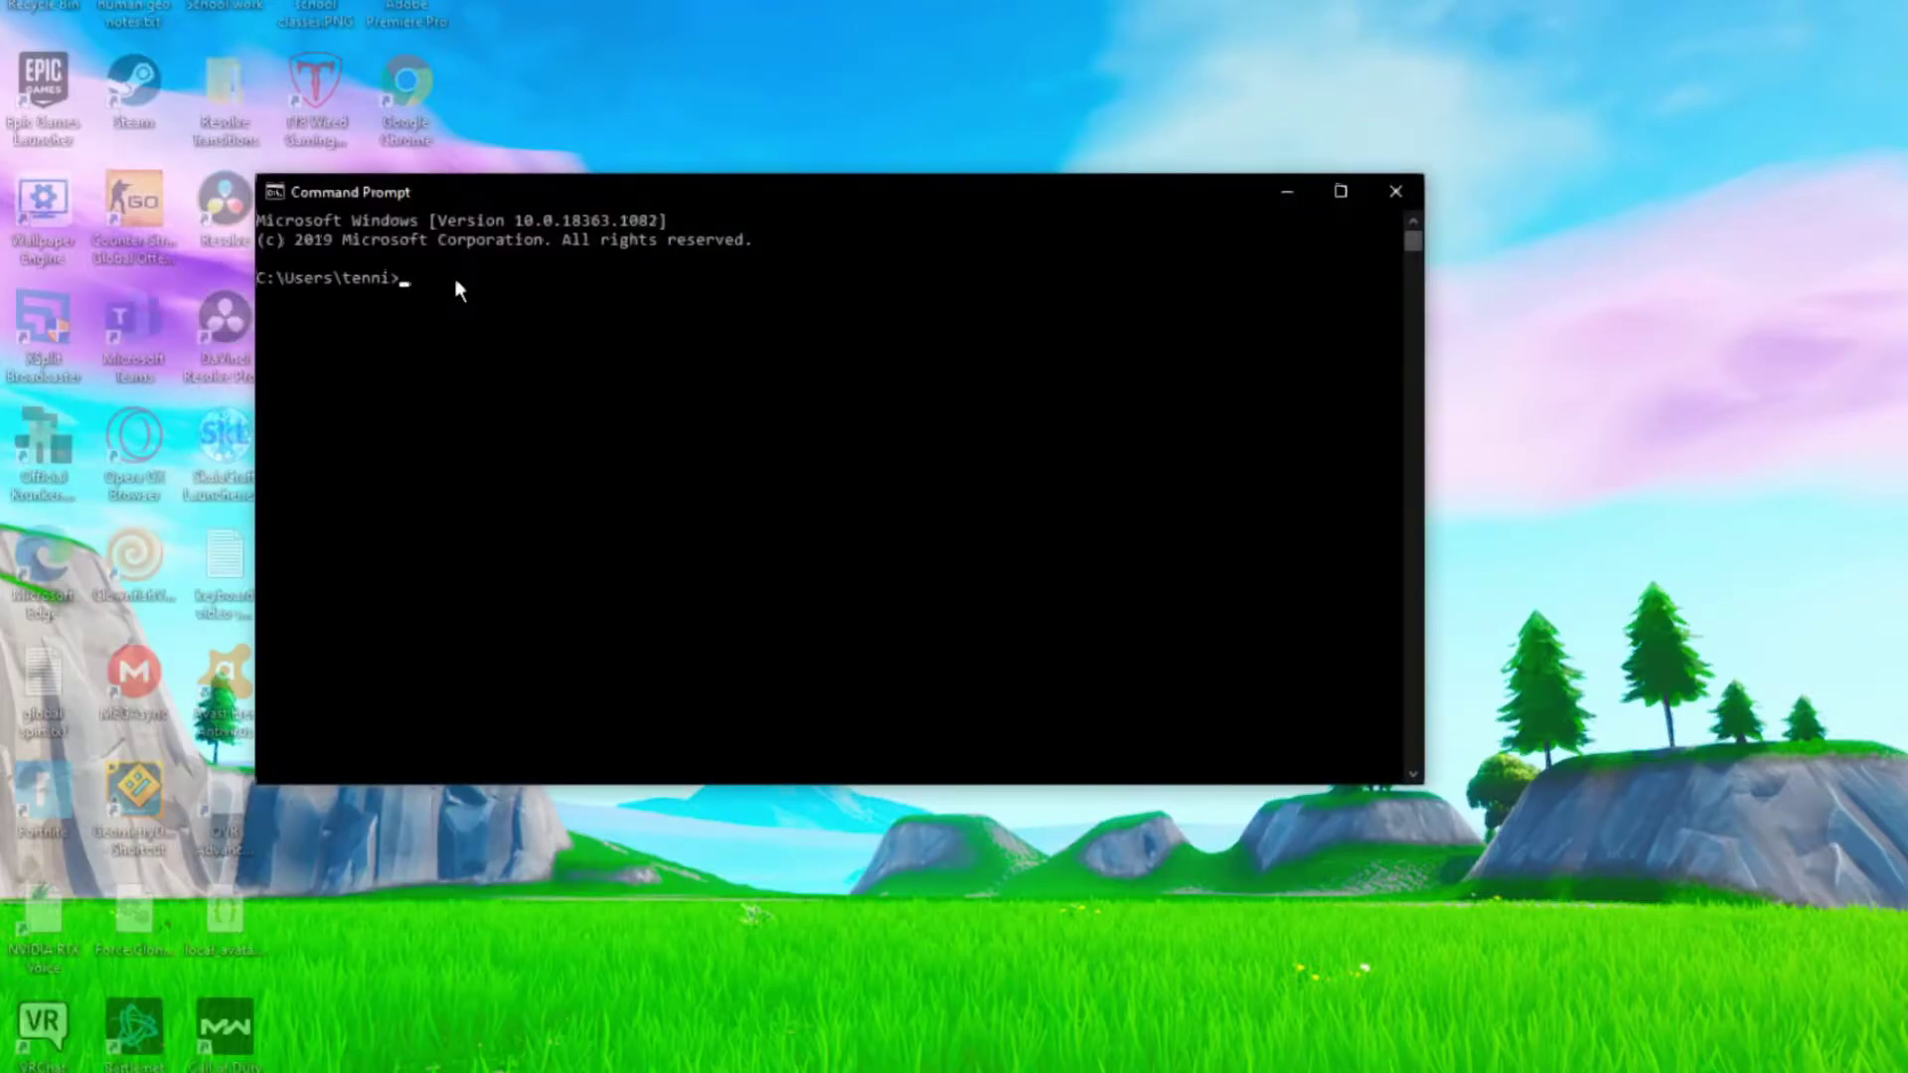
# Write the command shutdown /s in Command Prompt and close the window without running it.
pyautogui.write('shutdow')
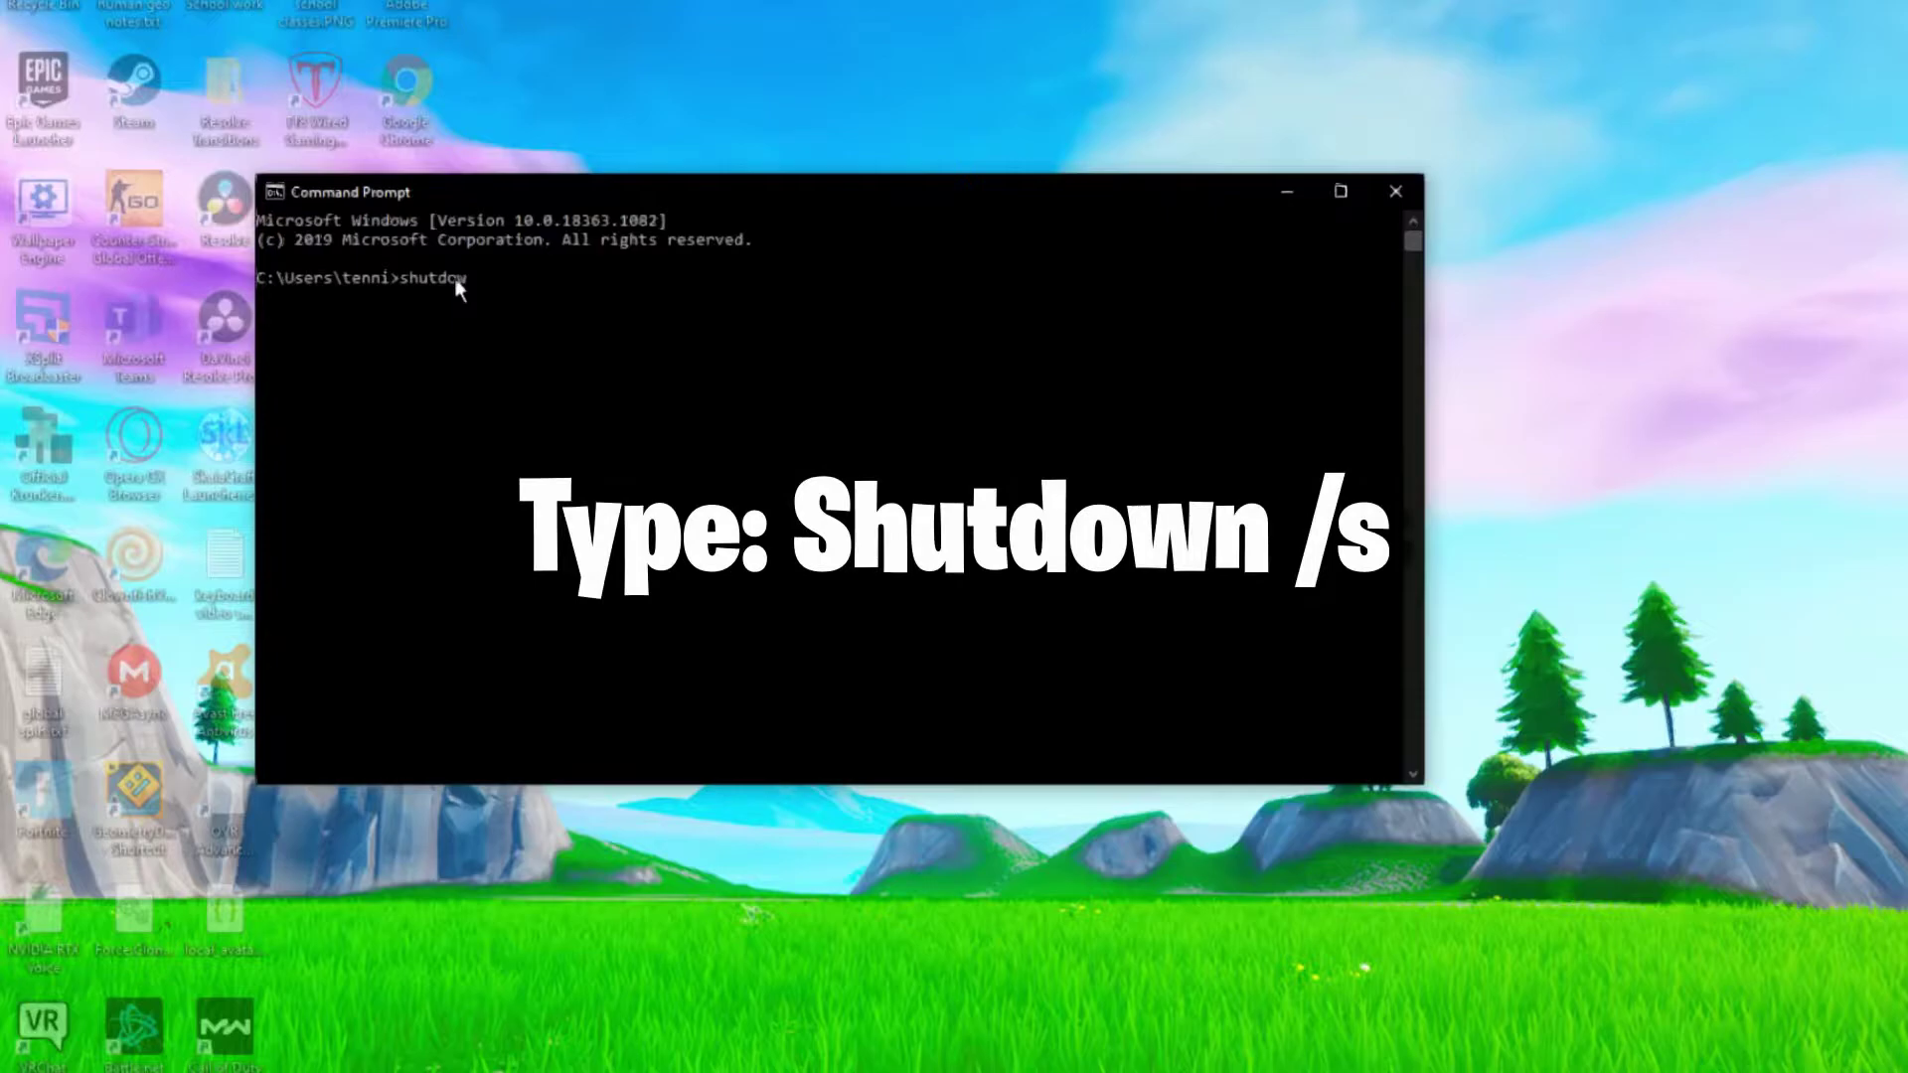
pyautogui.write('n /s')
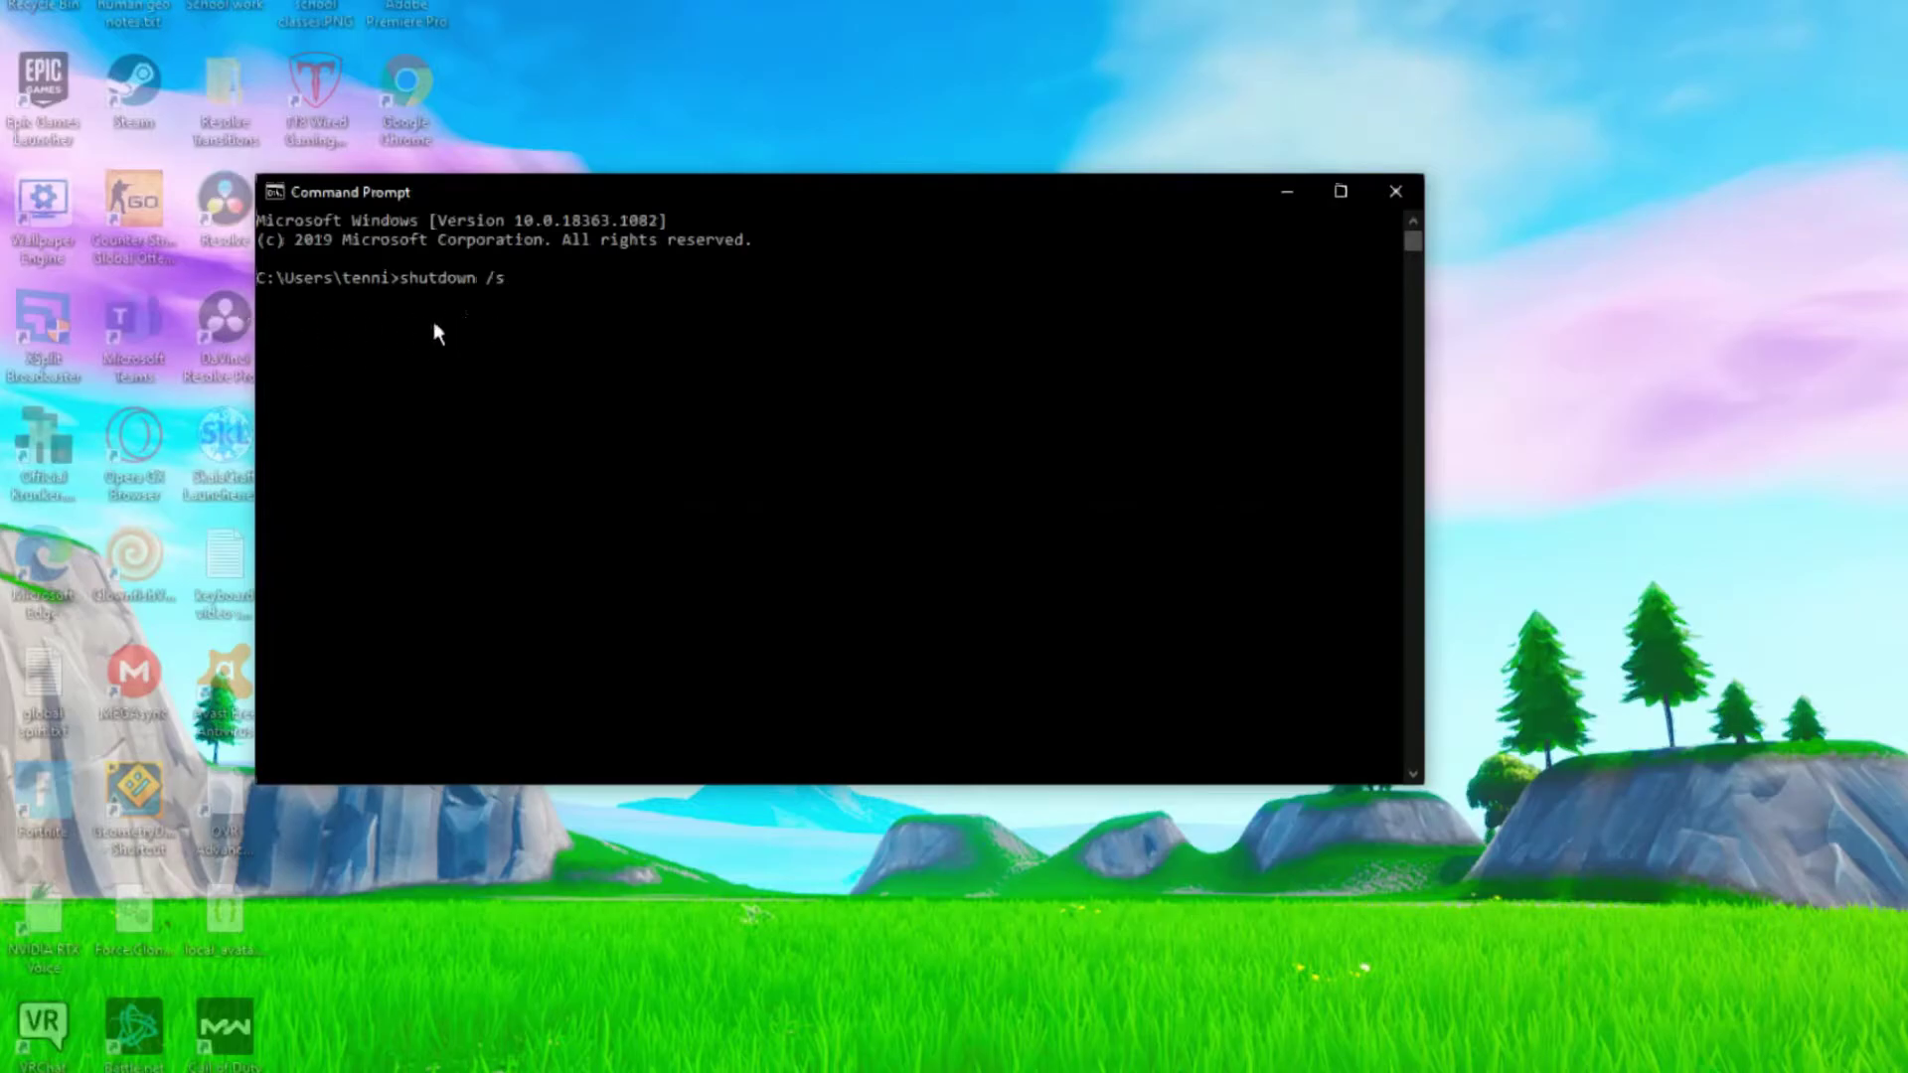
pyautogui.click(1397, 193)
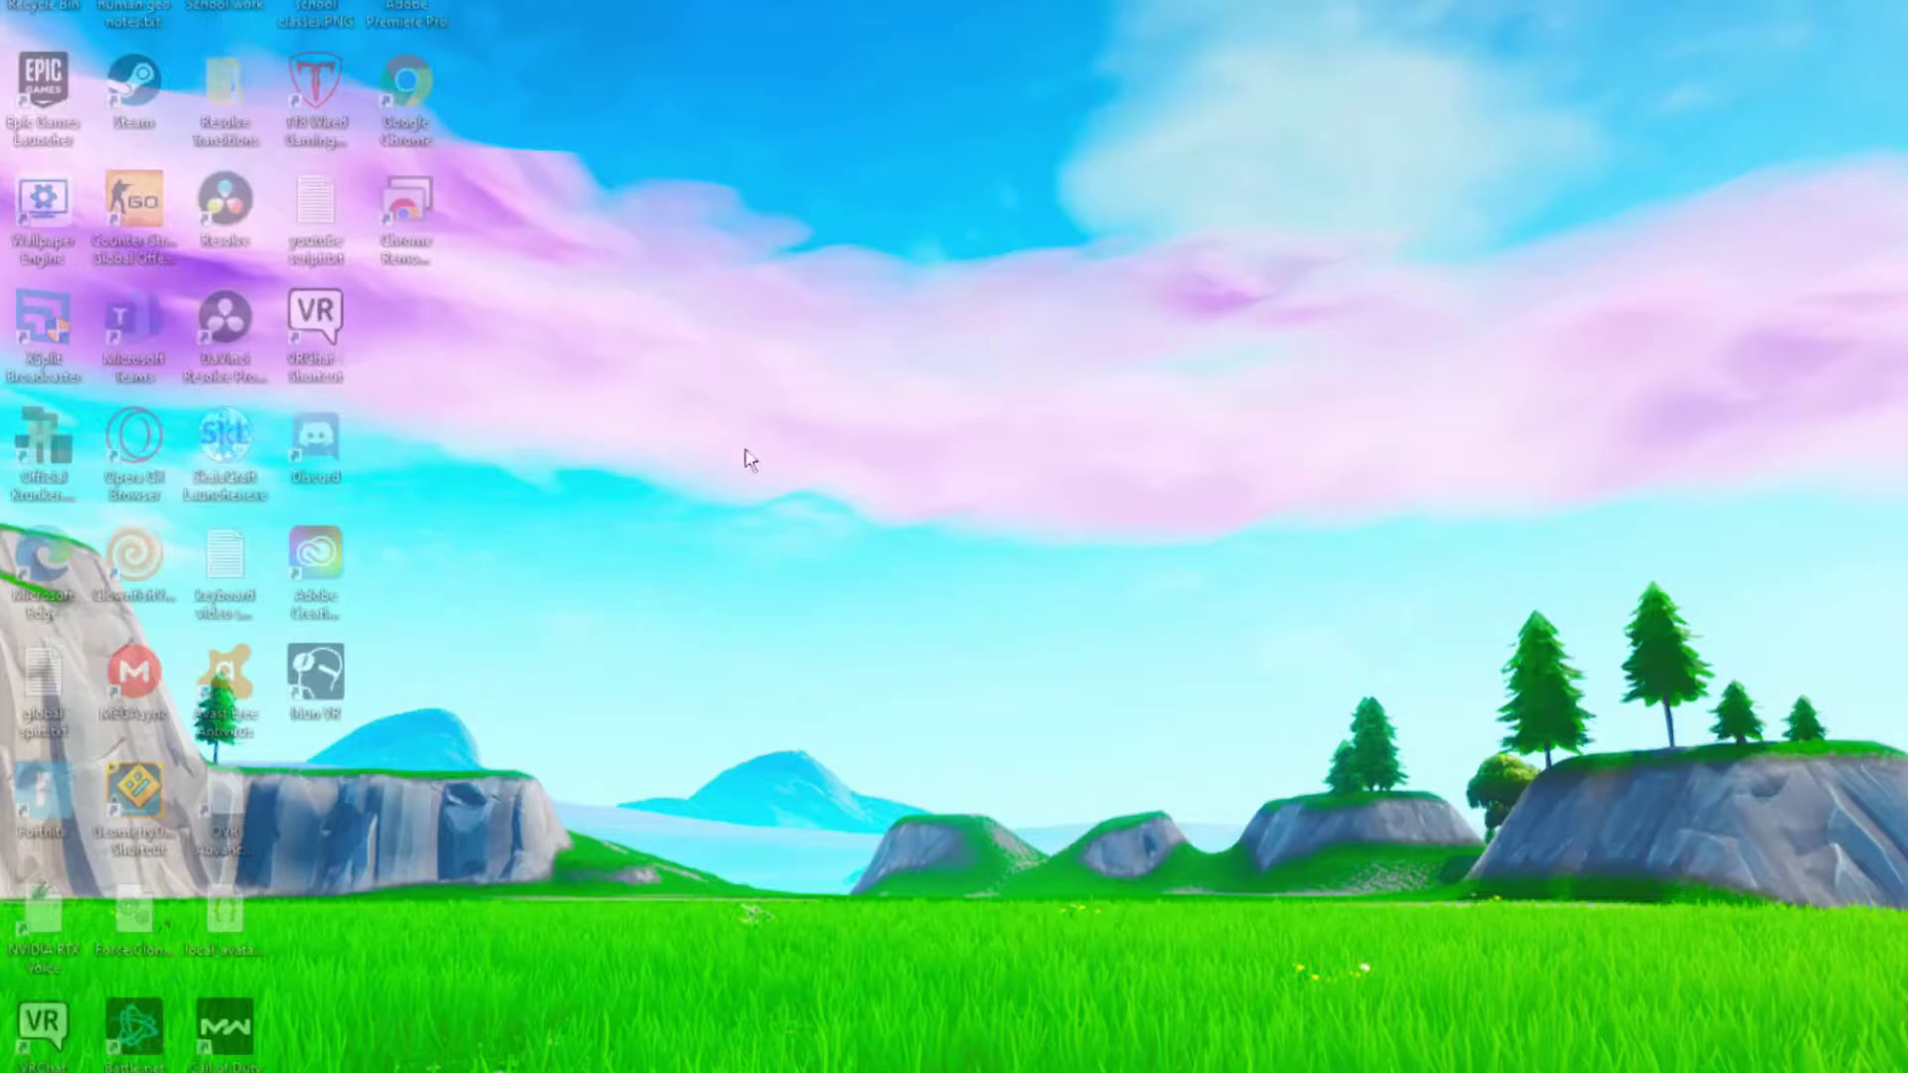
# Open NVIDIA Control Panel, move its window fully into view and look through the global 3D settings.
pyautogui.rightClick(838, 256)
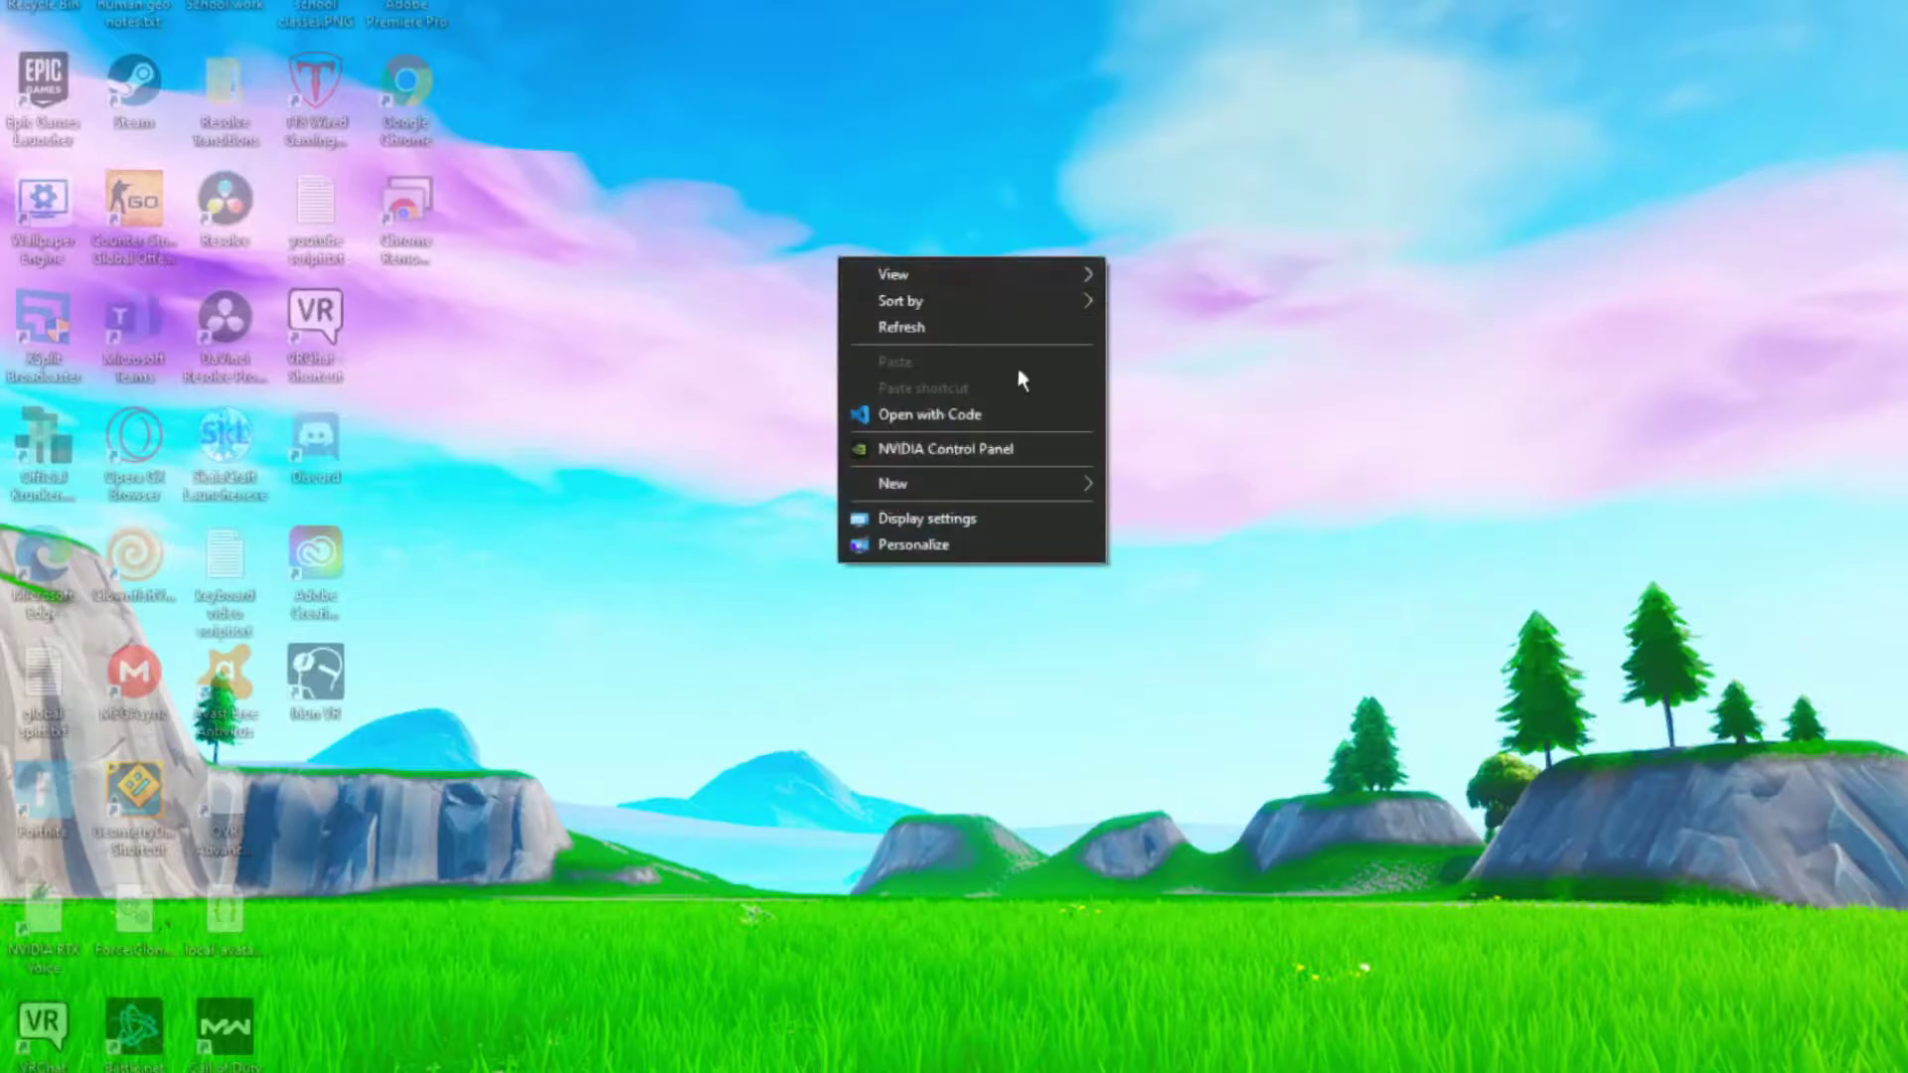
pyautogui.click(1028, 448)
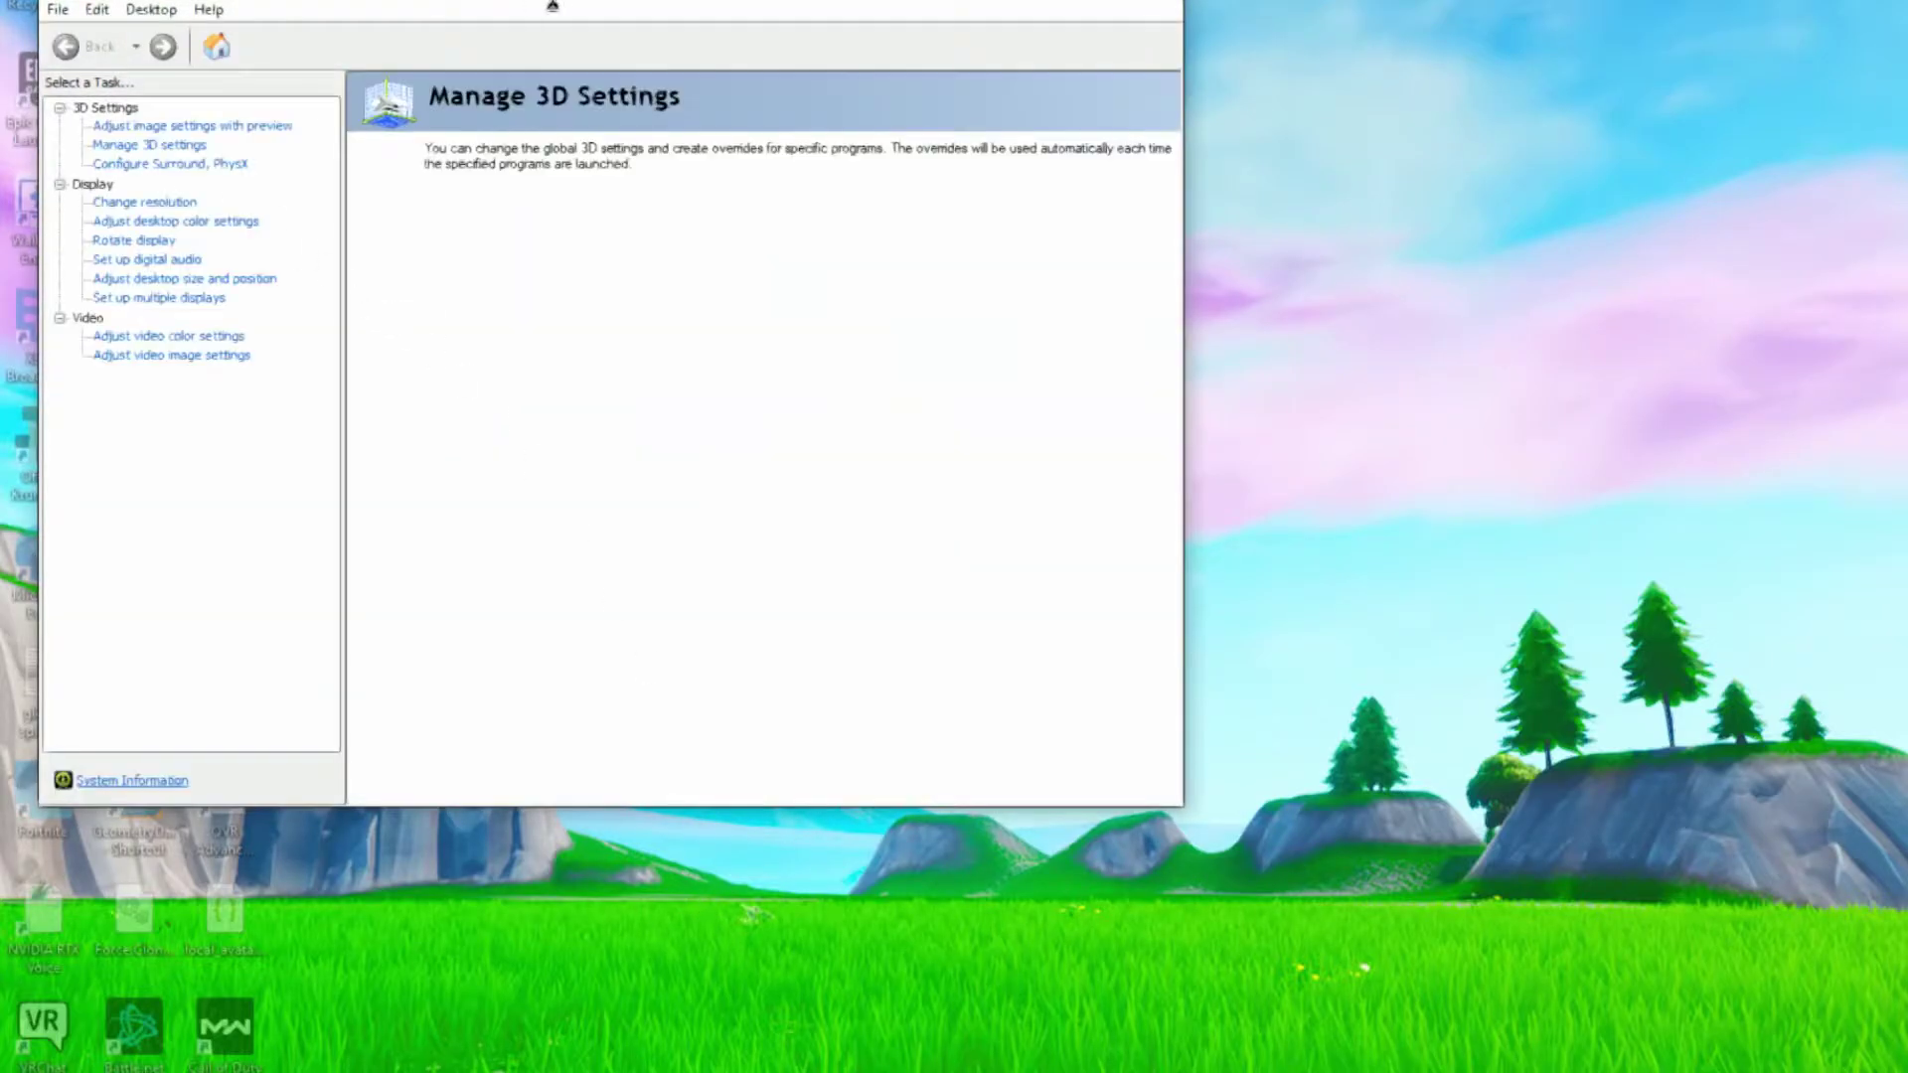
pyautogui.moveTo(552, 6); pyautogui.dragTo(860, 8)
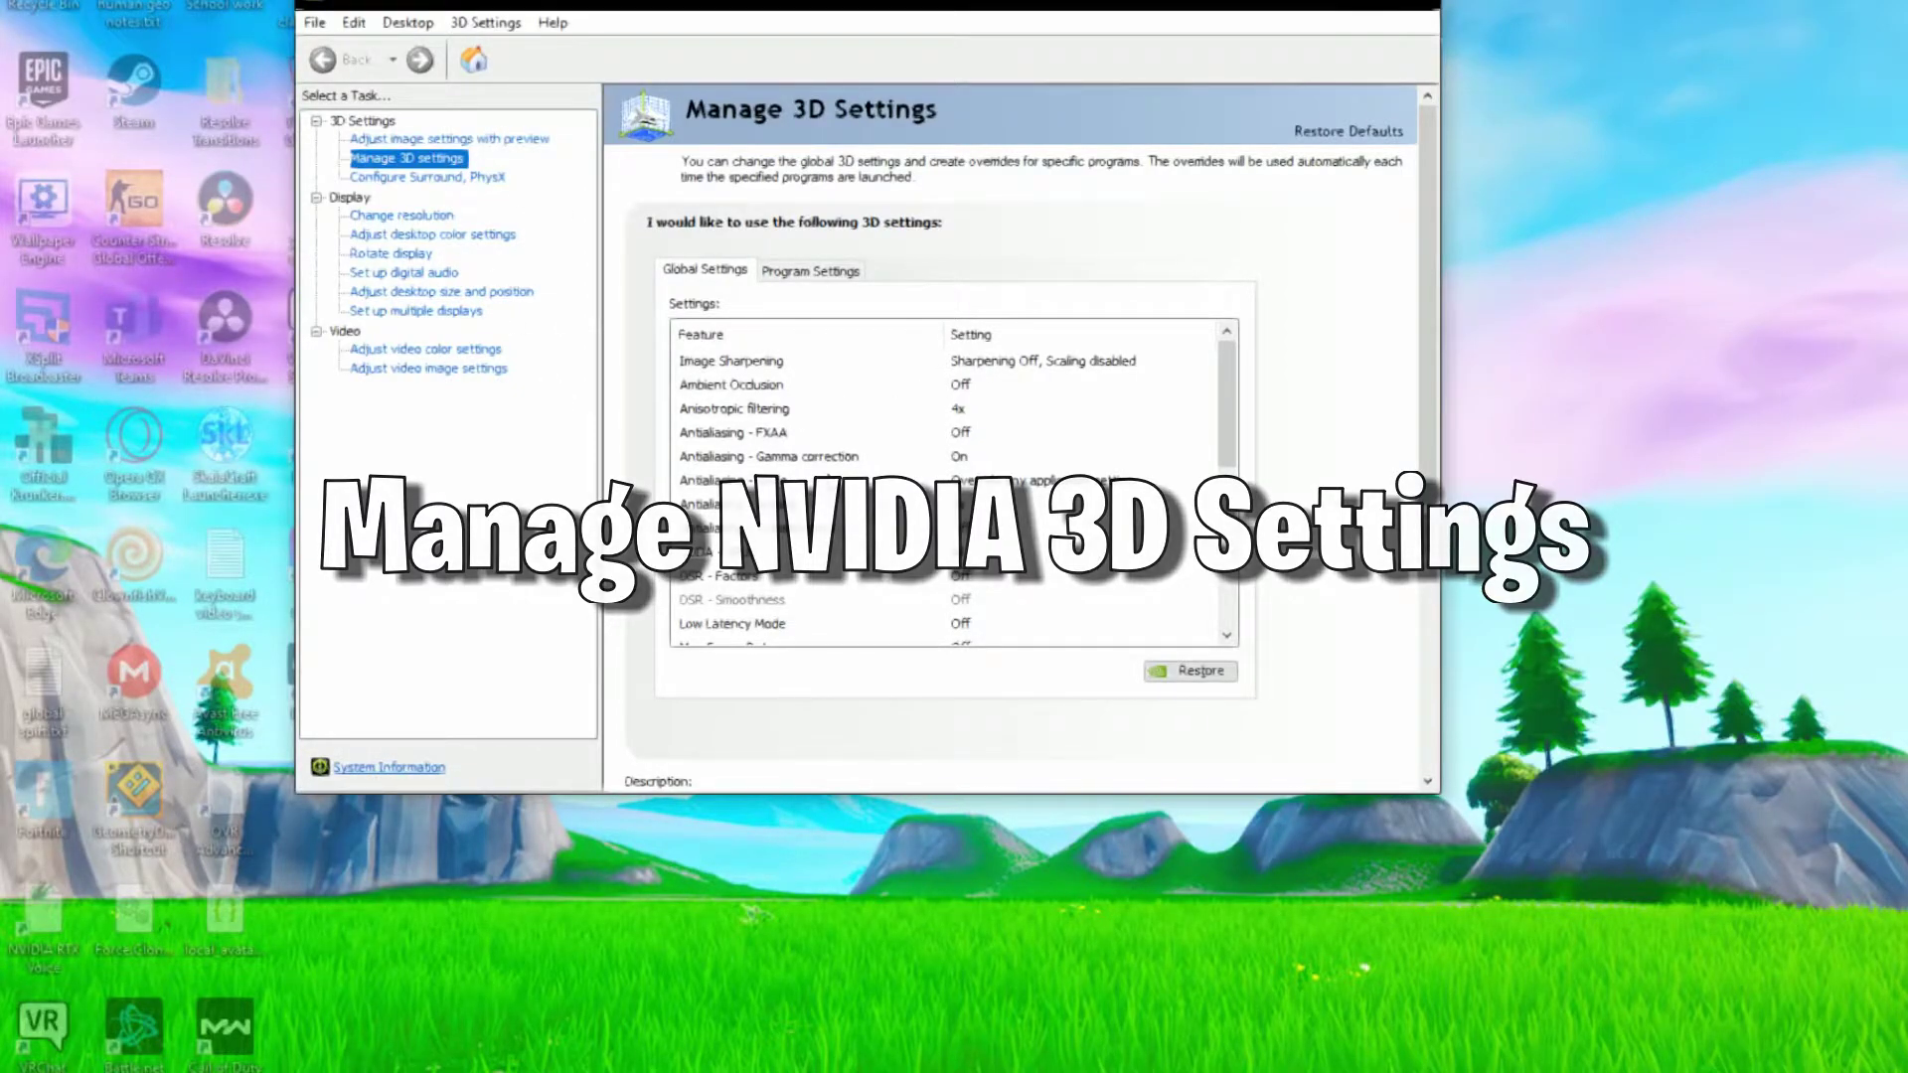
pyautogui.scroll(-2, 831, 481)
pyautogui.scroll(2, 831, 481)
# Choose Fortnite (fortniteclient-win64-shipping.exe) for program-specific 3D settings and open its Max Frame Rate setting.
pyautogui.click(796, 271)
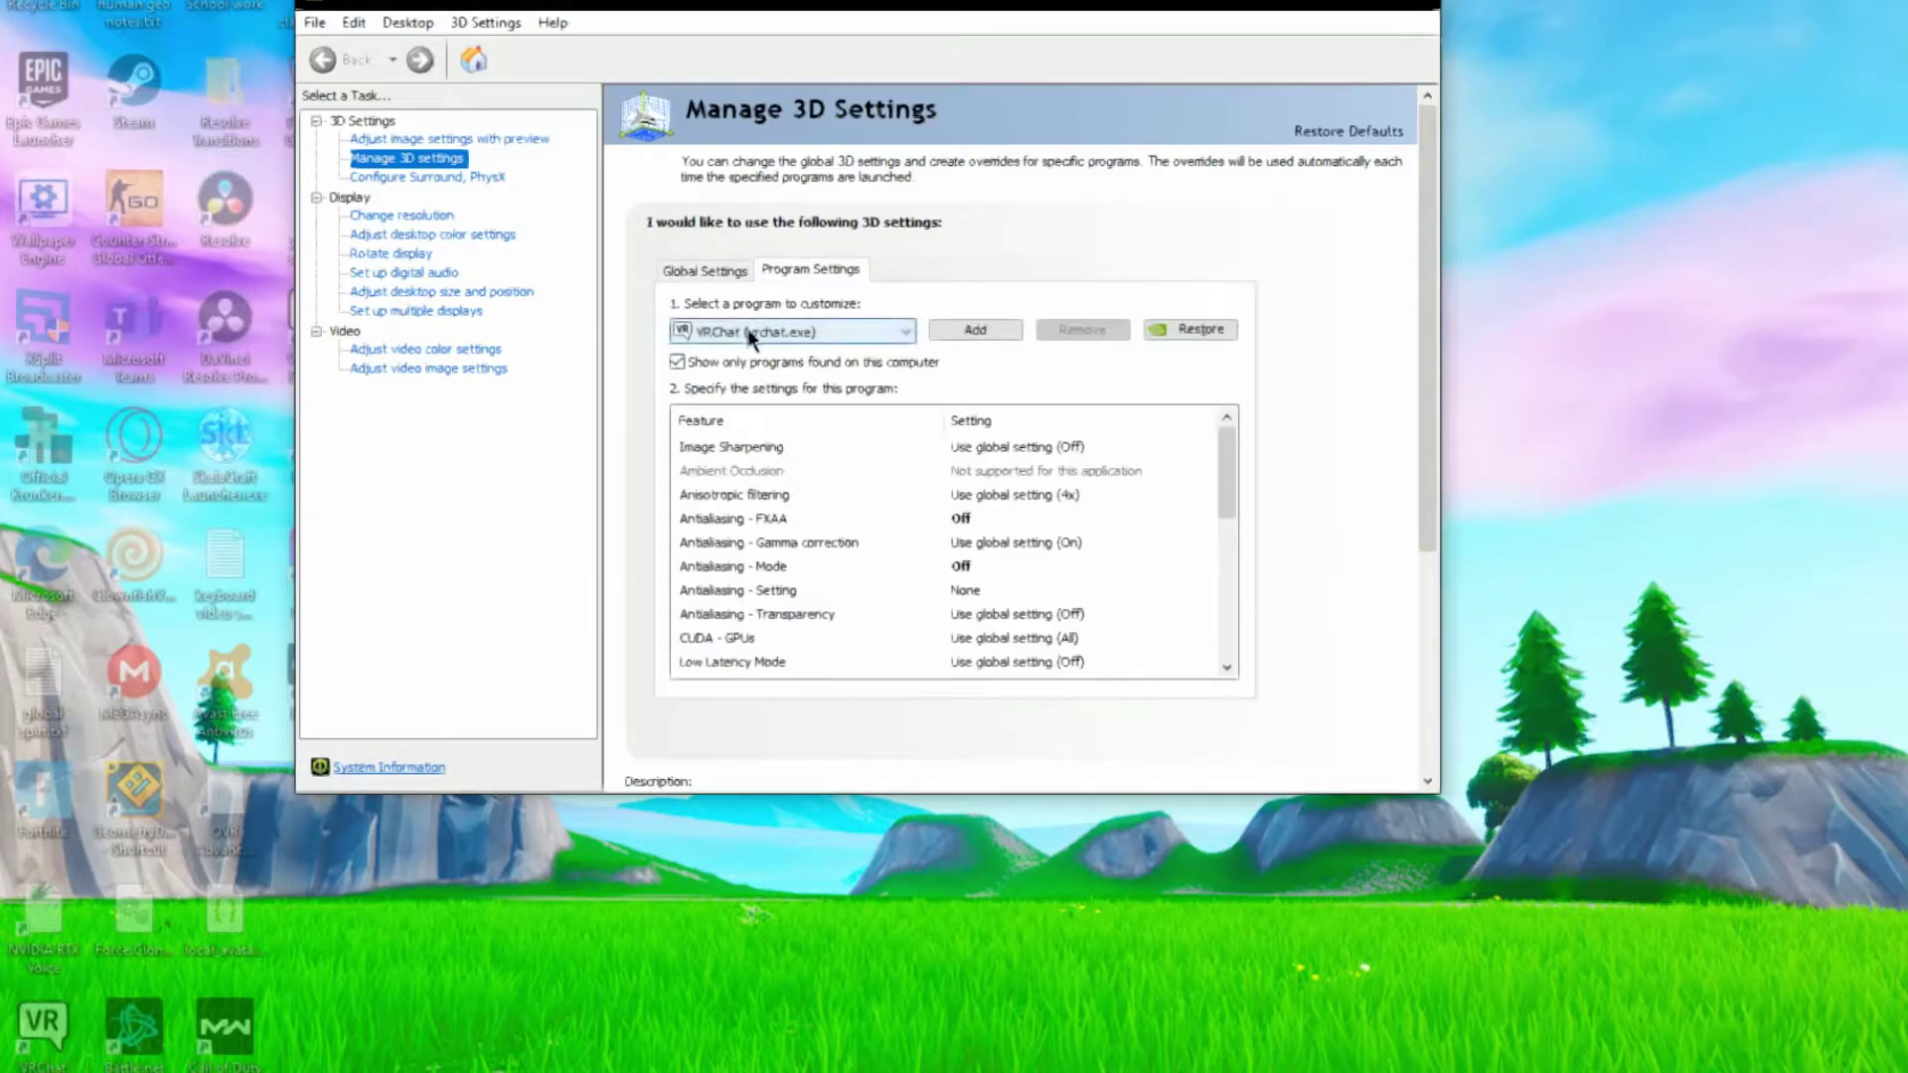
pyautogui.click(751, 336)
pyautogui.scroll(5, 719, 618)
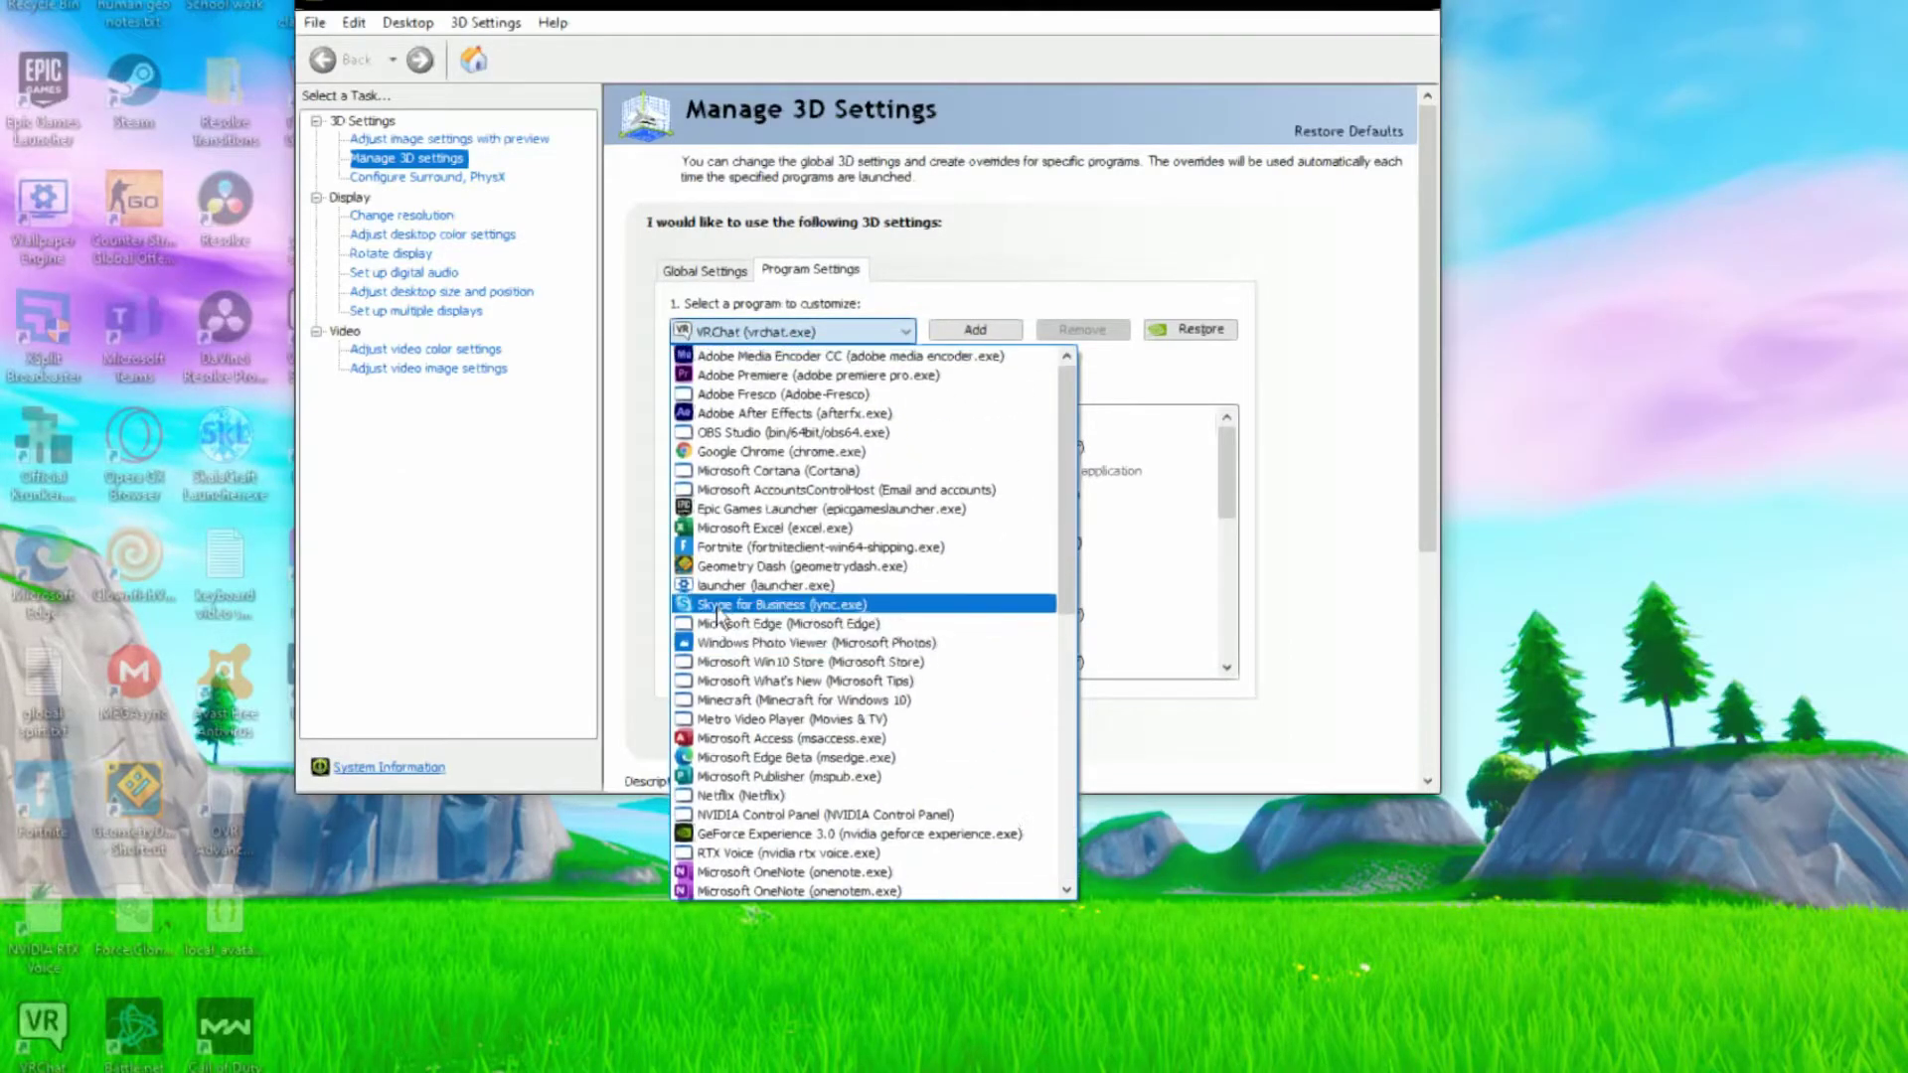
pyautogui.click(727, 549)
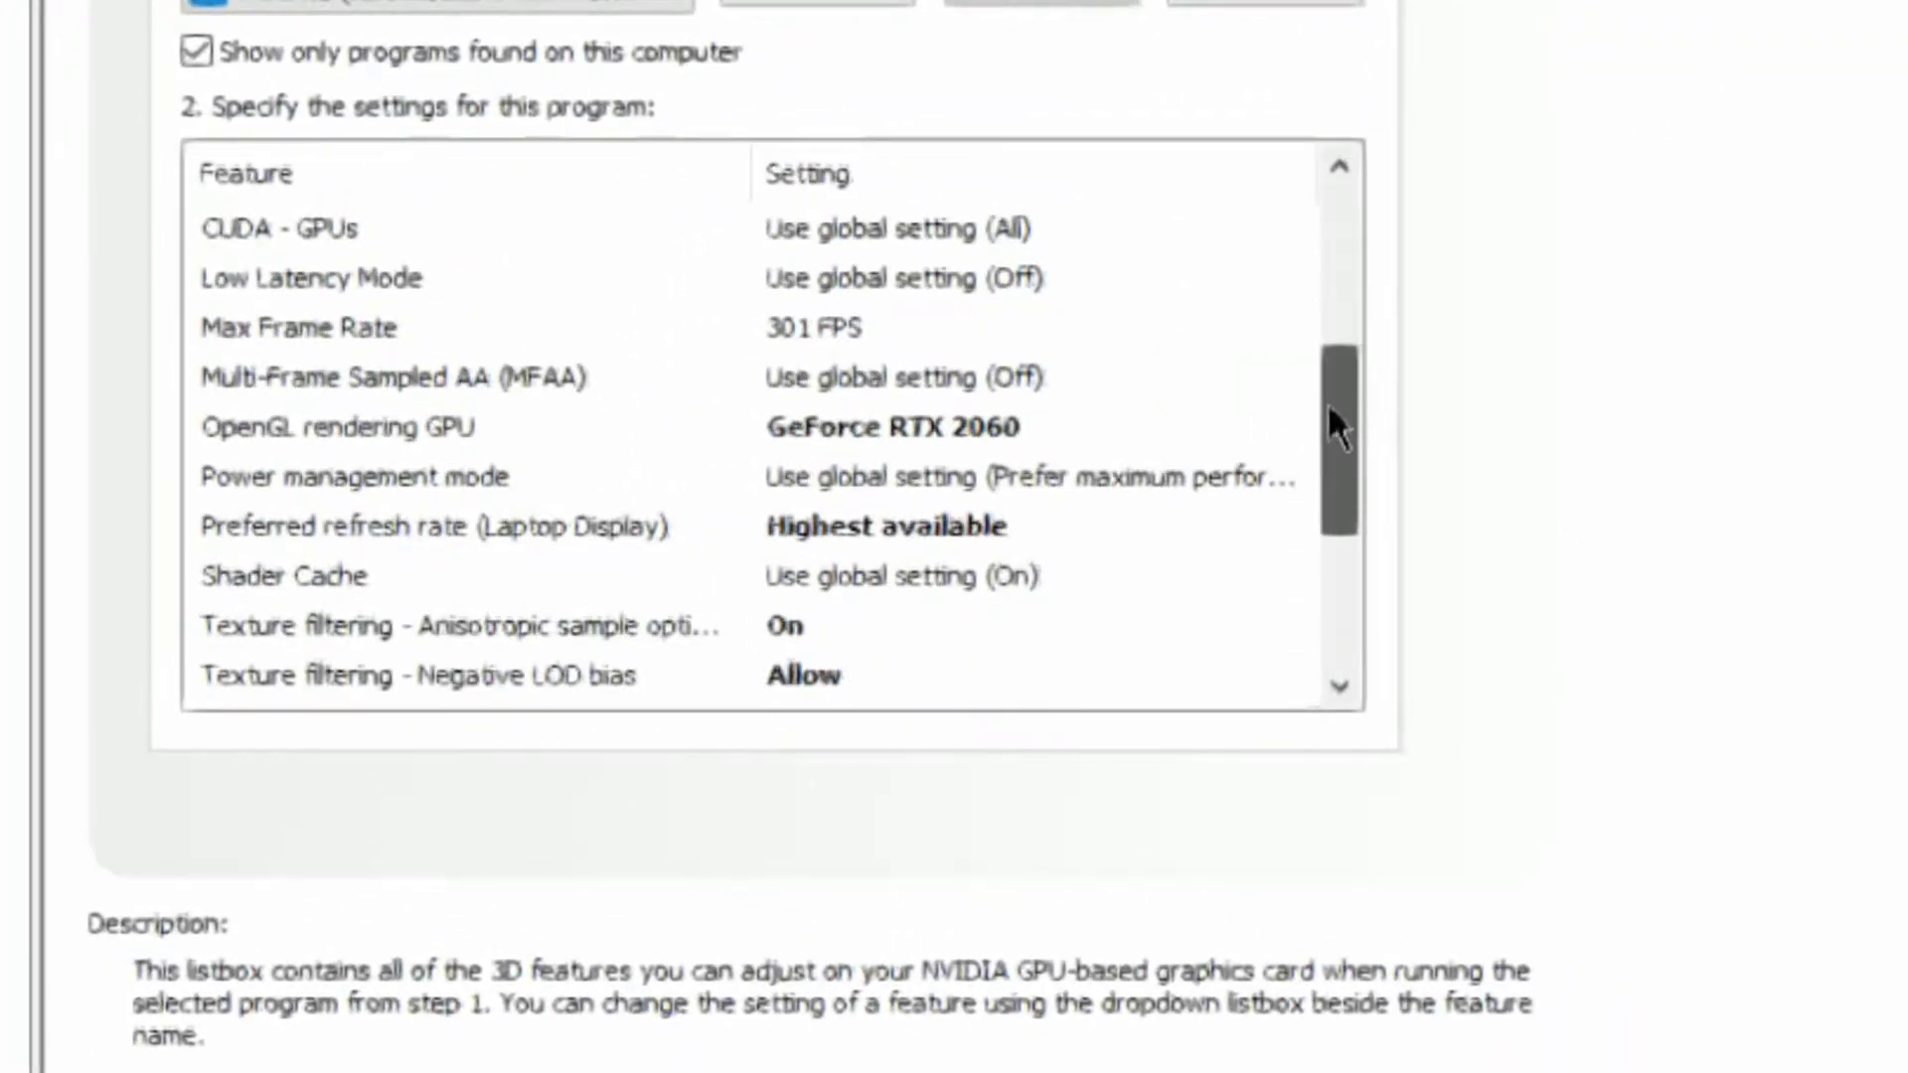
pyautogui.click(774, 269)
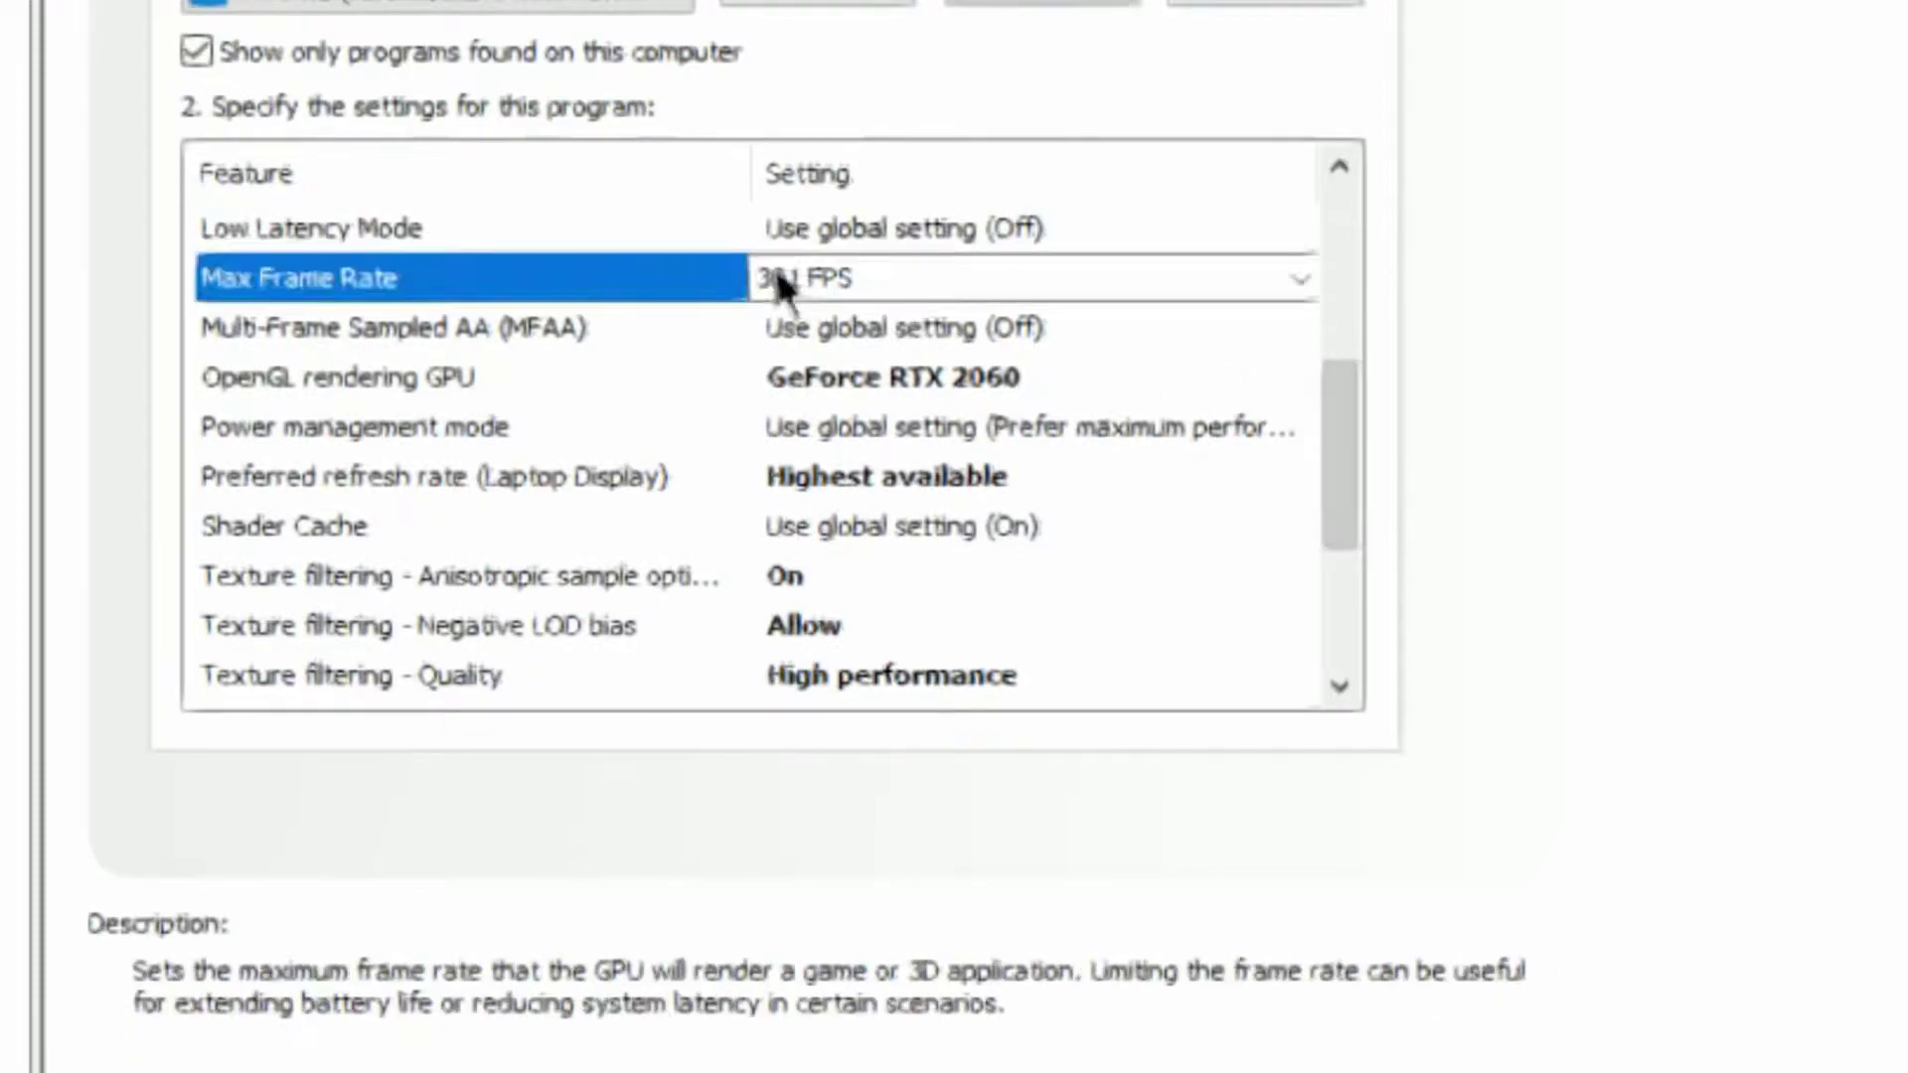
pyautogui.click(776, 270)
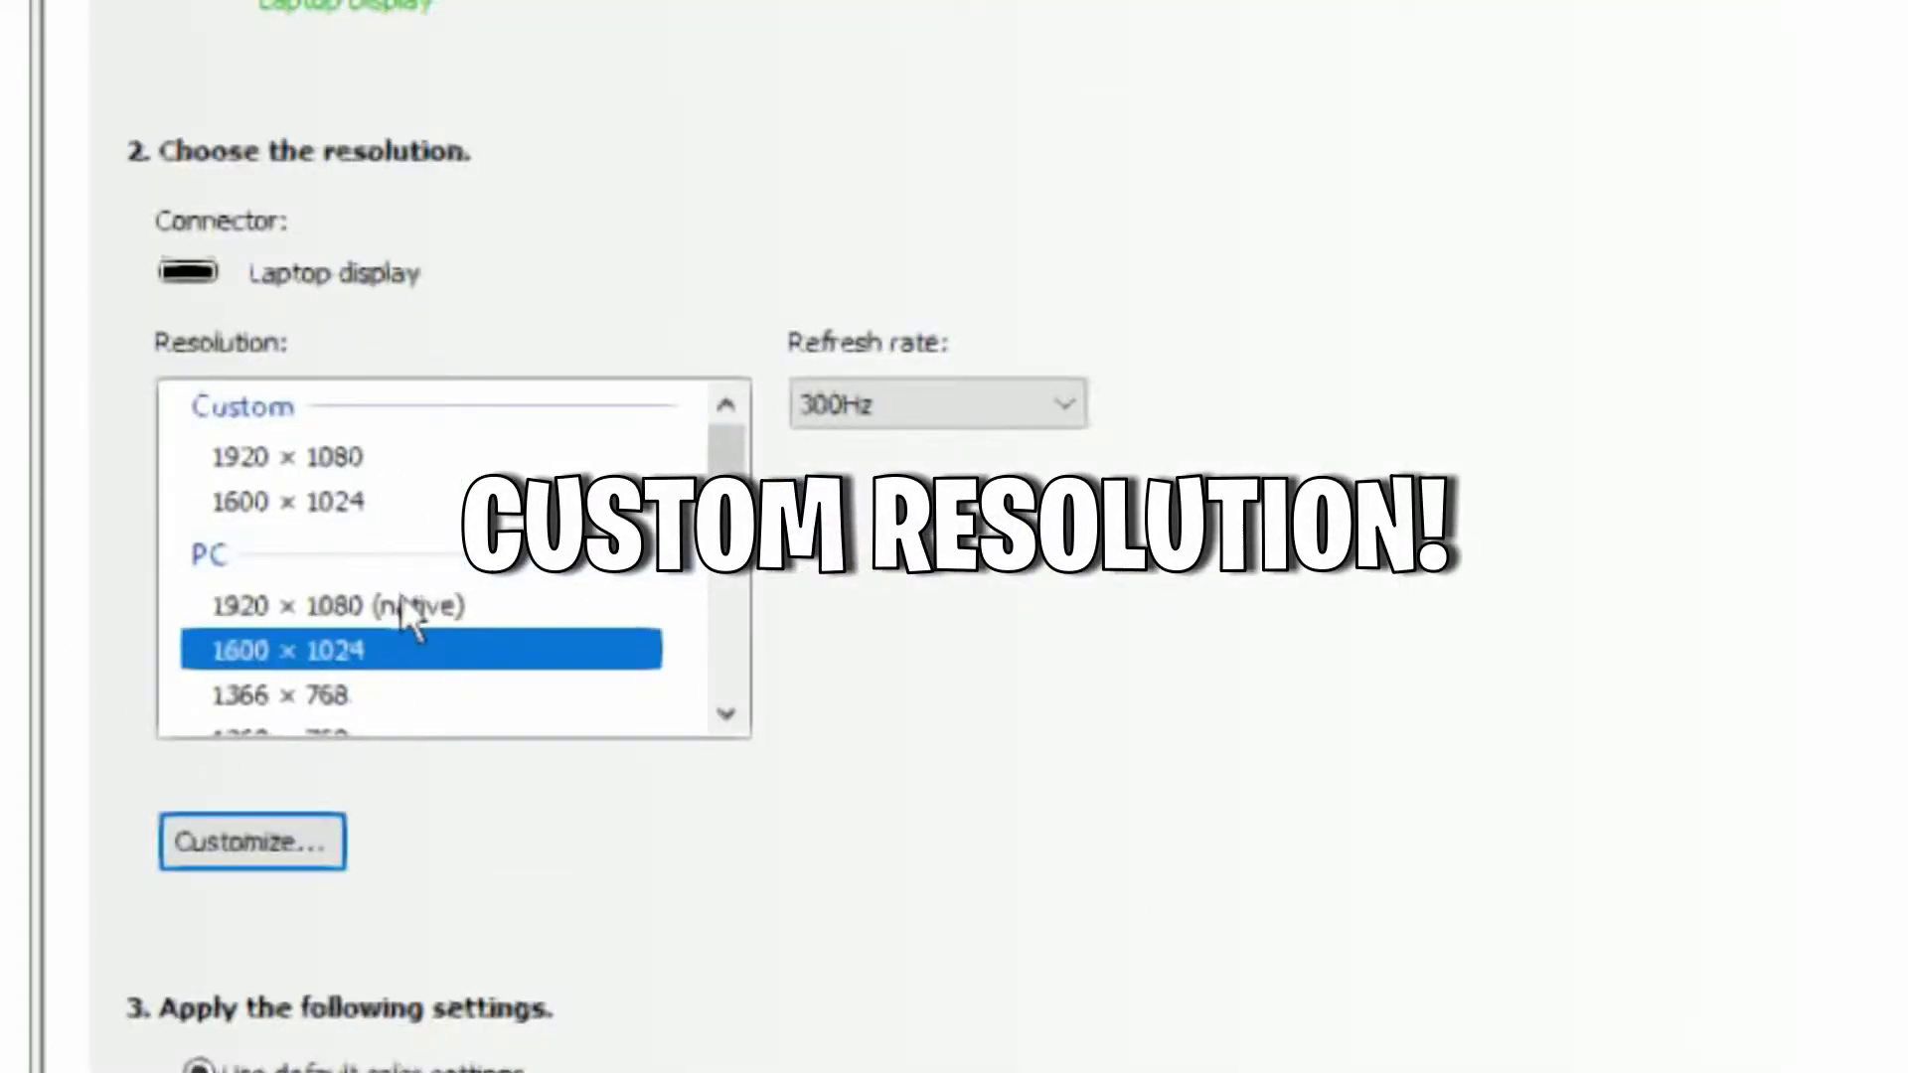
# Try several laptop display resolutions, including 1920 × 1080 and 1366 × 768, ending on 1600 × 1024 under PC.
pyautogui.click(345, 610)
pyautogui.click(341, 656)
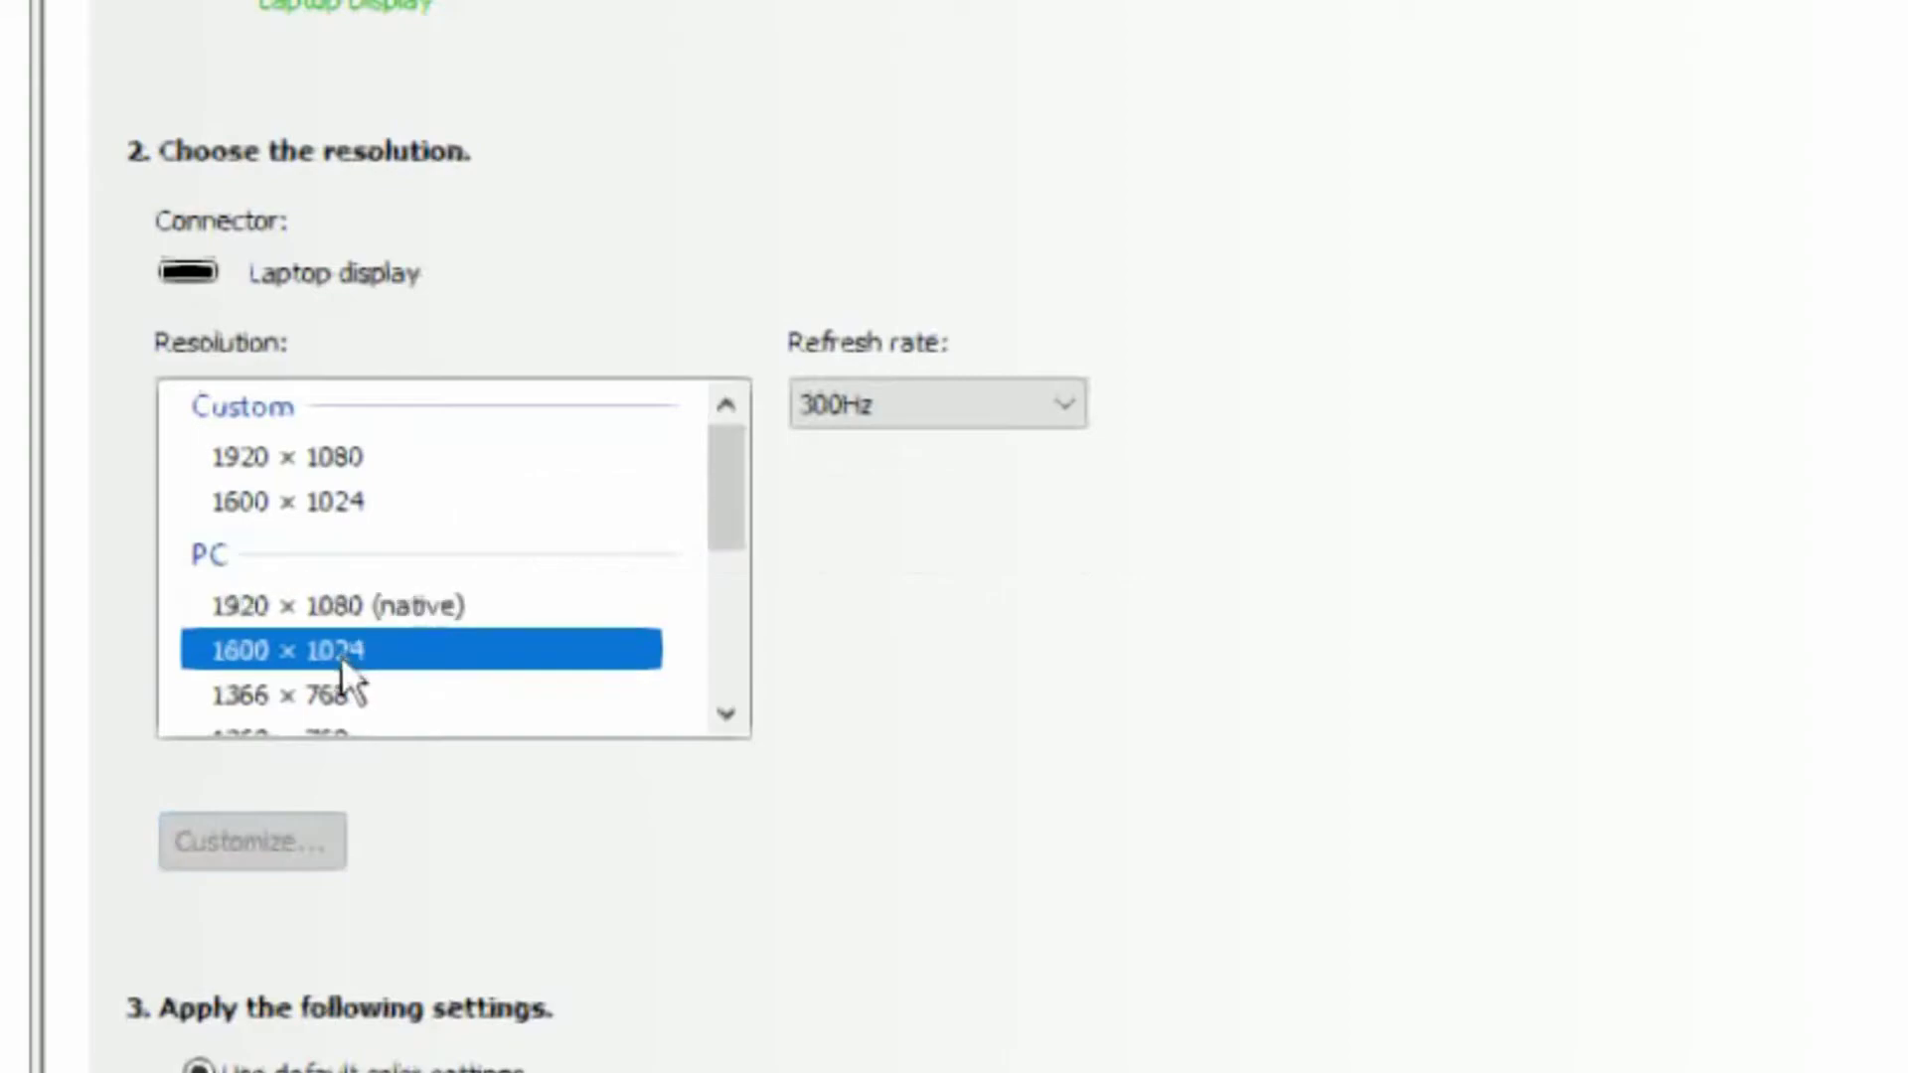
pyautogui.click(355, 603)
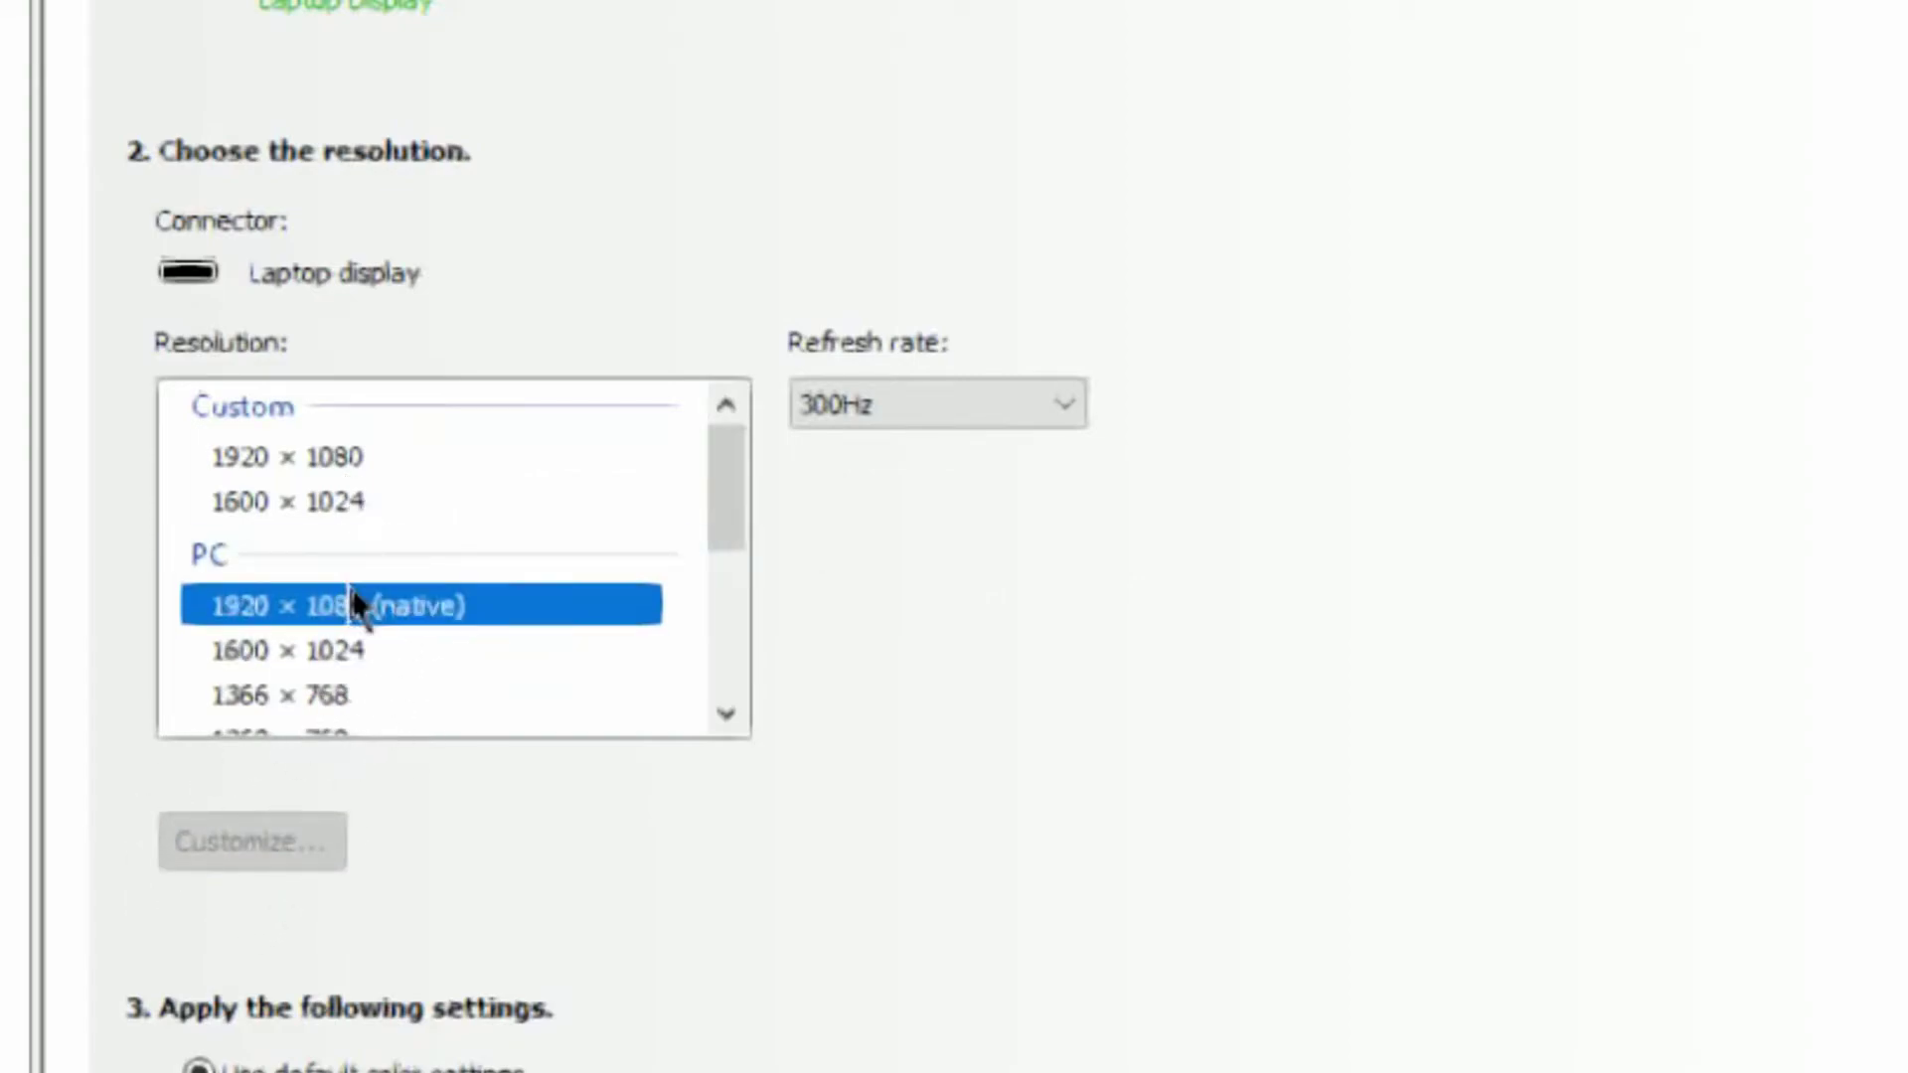
pyautogui.click(403, 696)
pyautogui.click(381, 646)
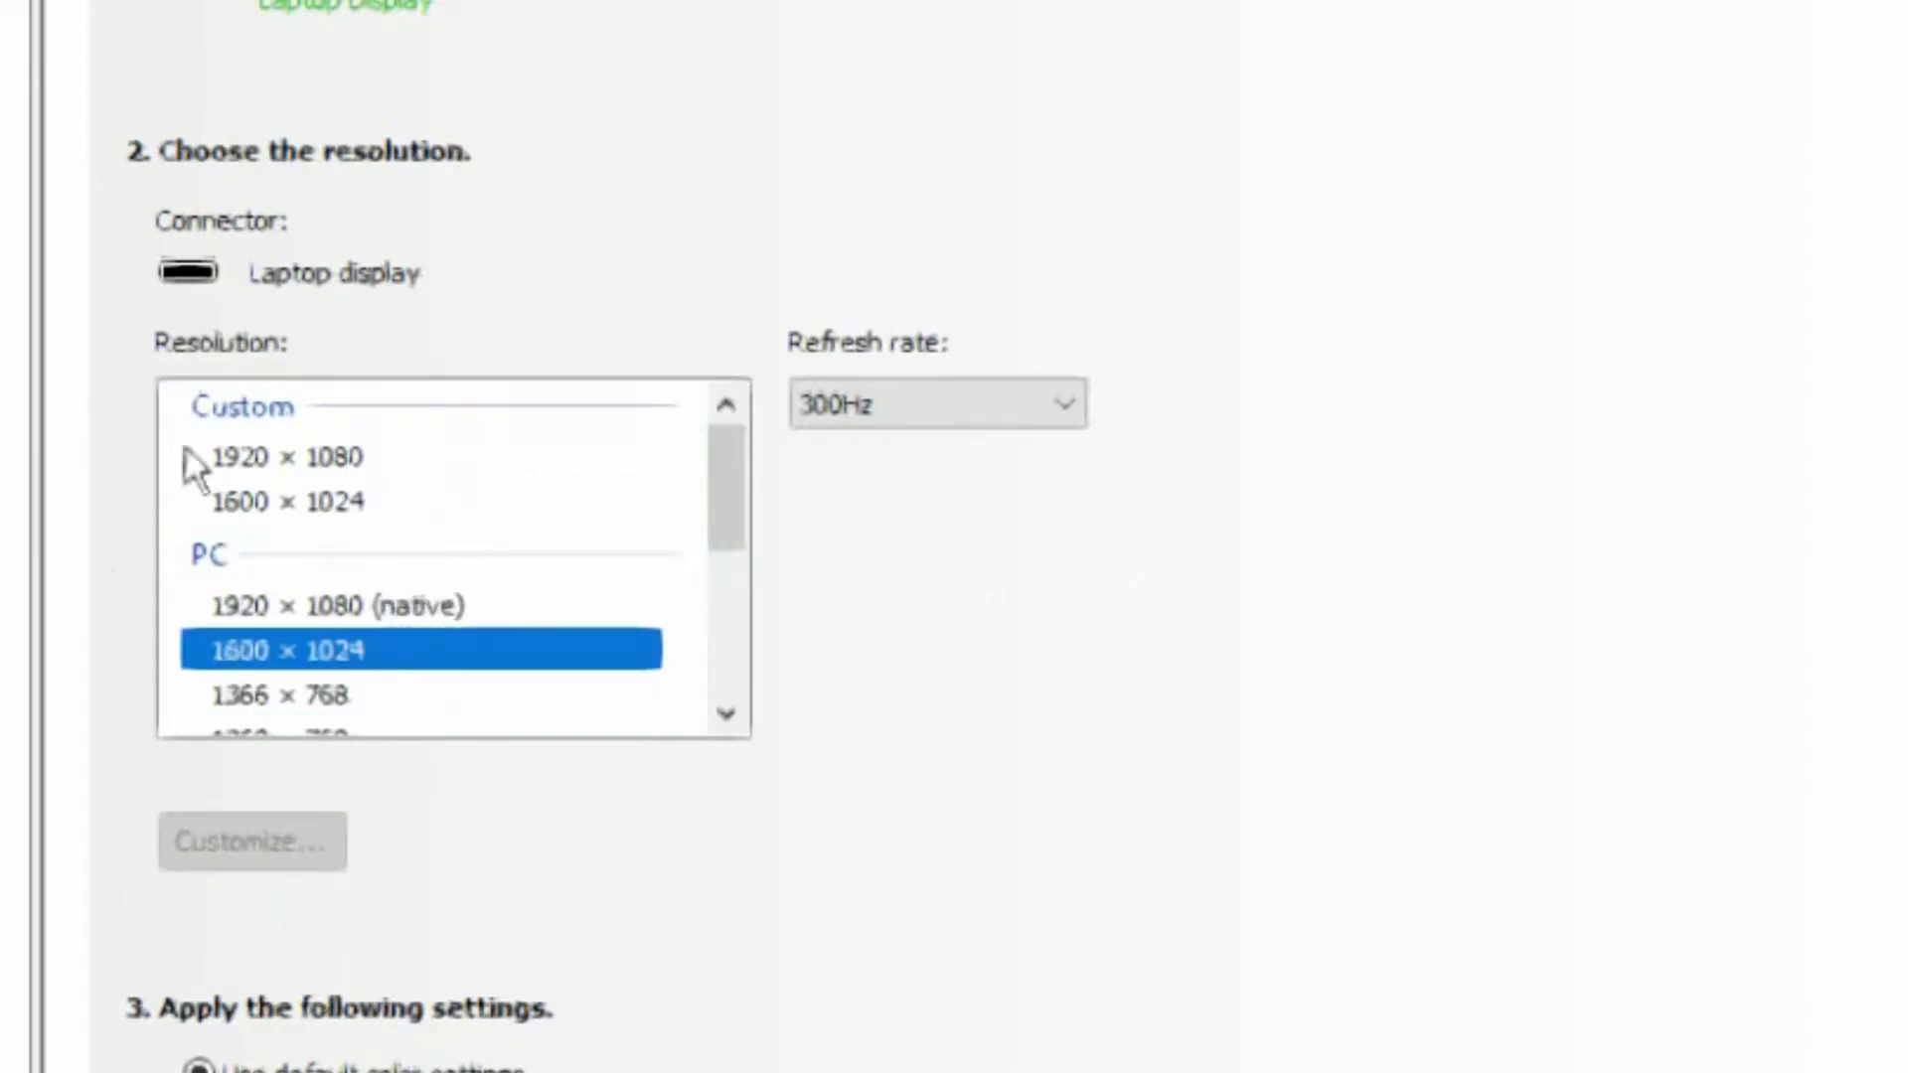
pyautogui.click(527, 459)
pyautogui.click(447, 502)
pyautogui.click(384, 656)
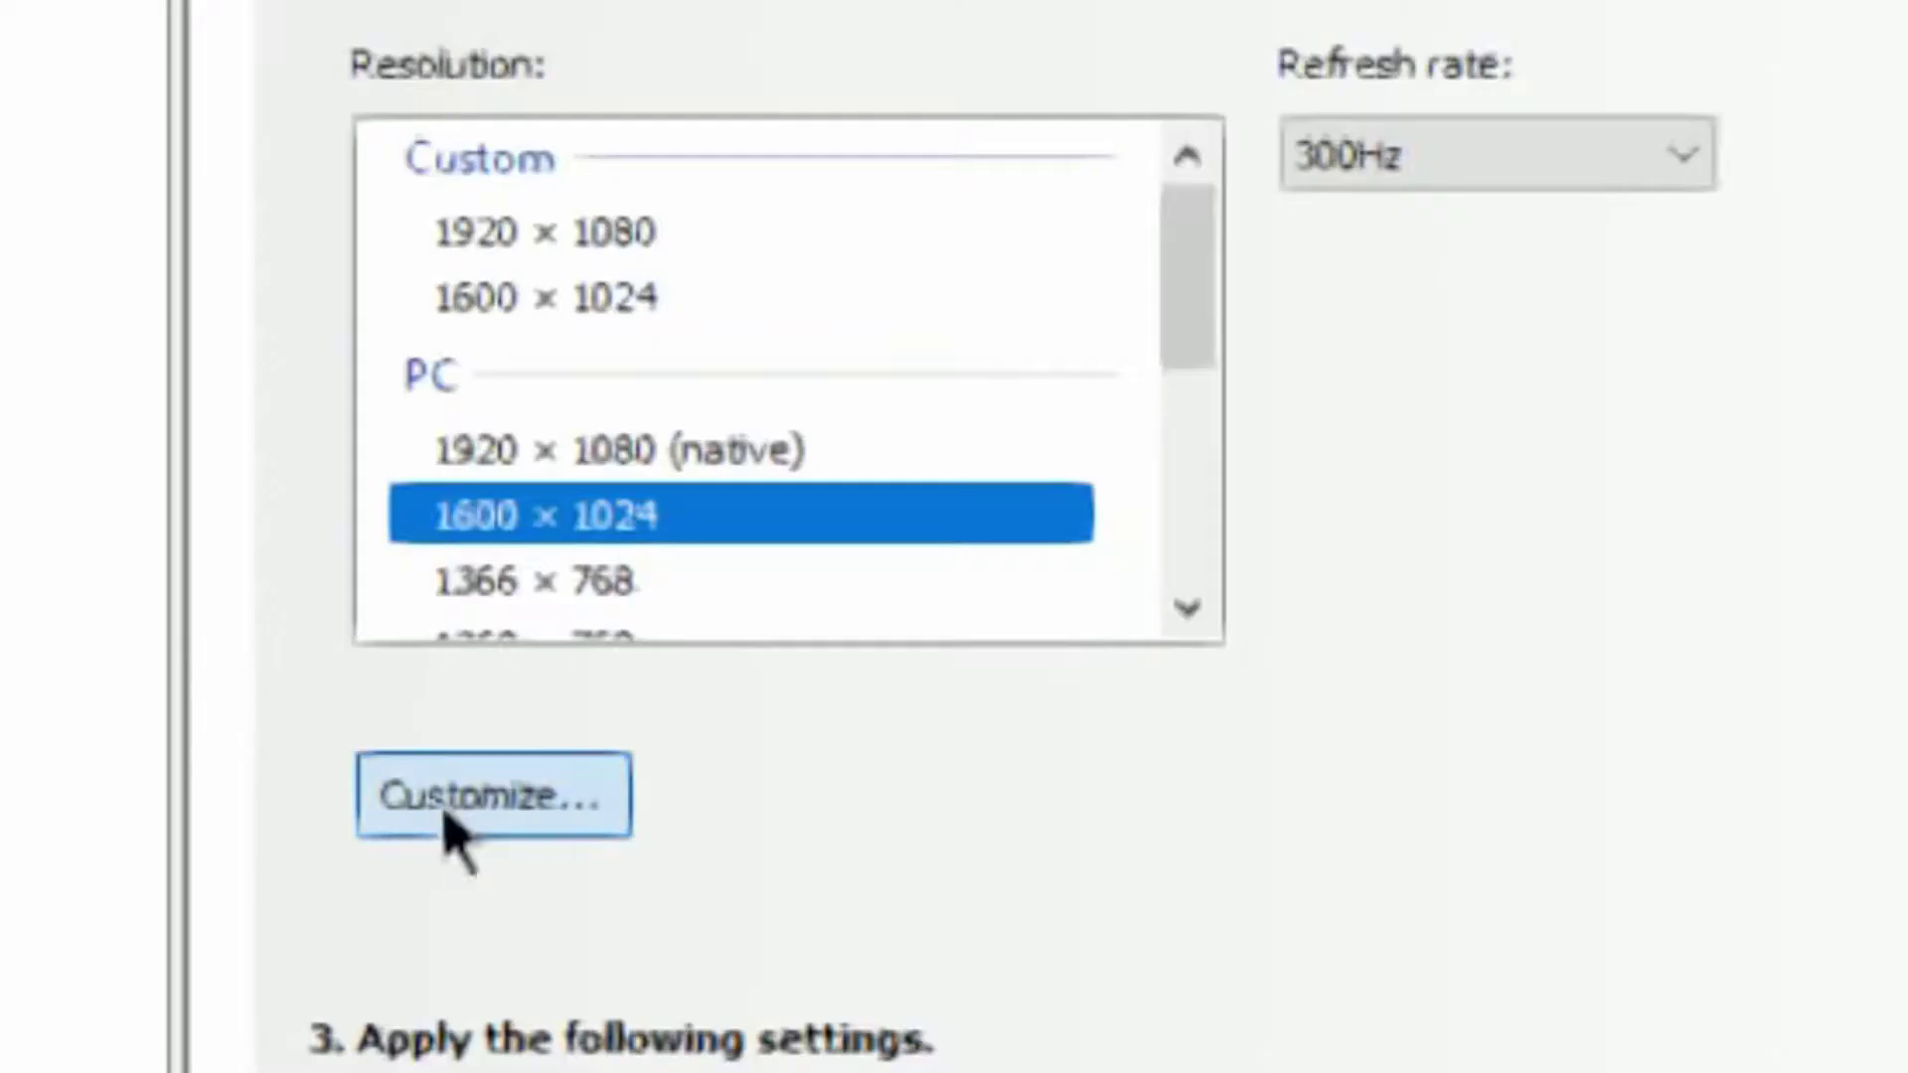
# Open the customization dialog that lists the laptop display's custom resolutions.
pyautogui.click(223, 856)
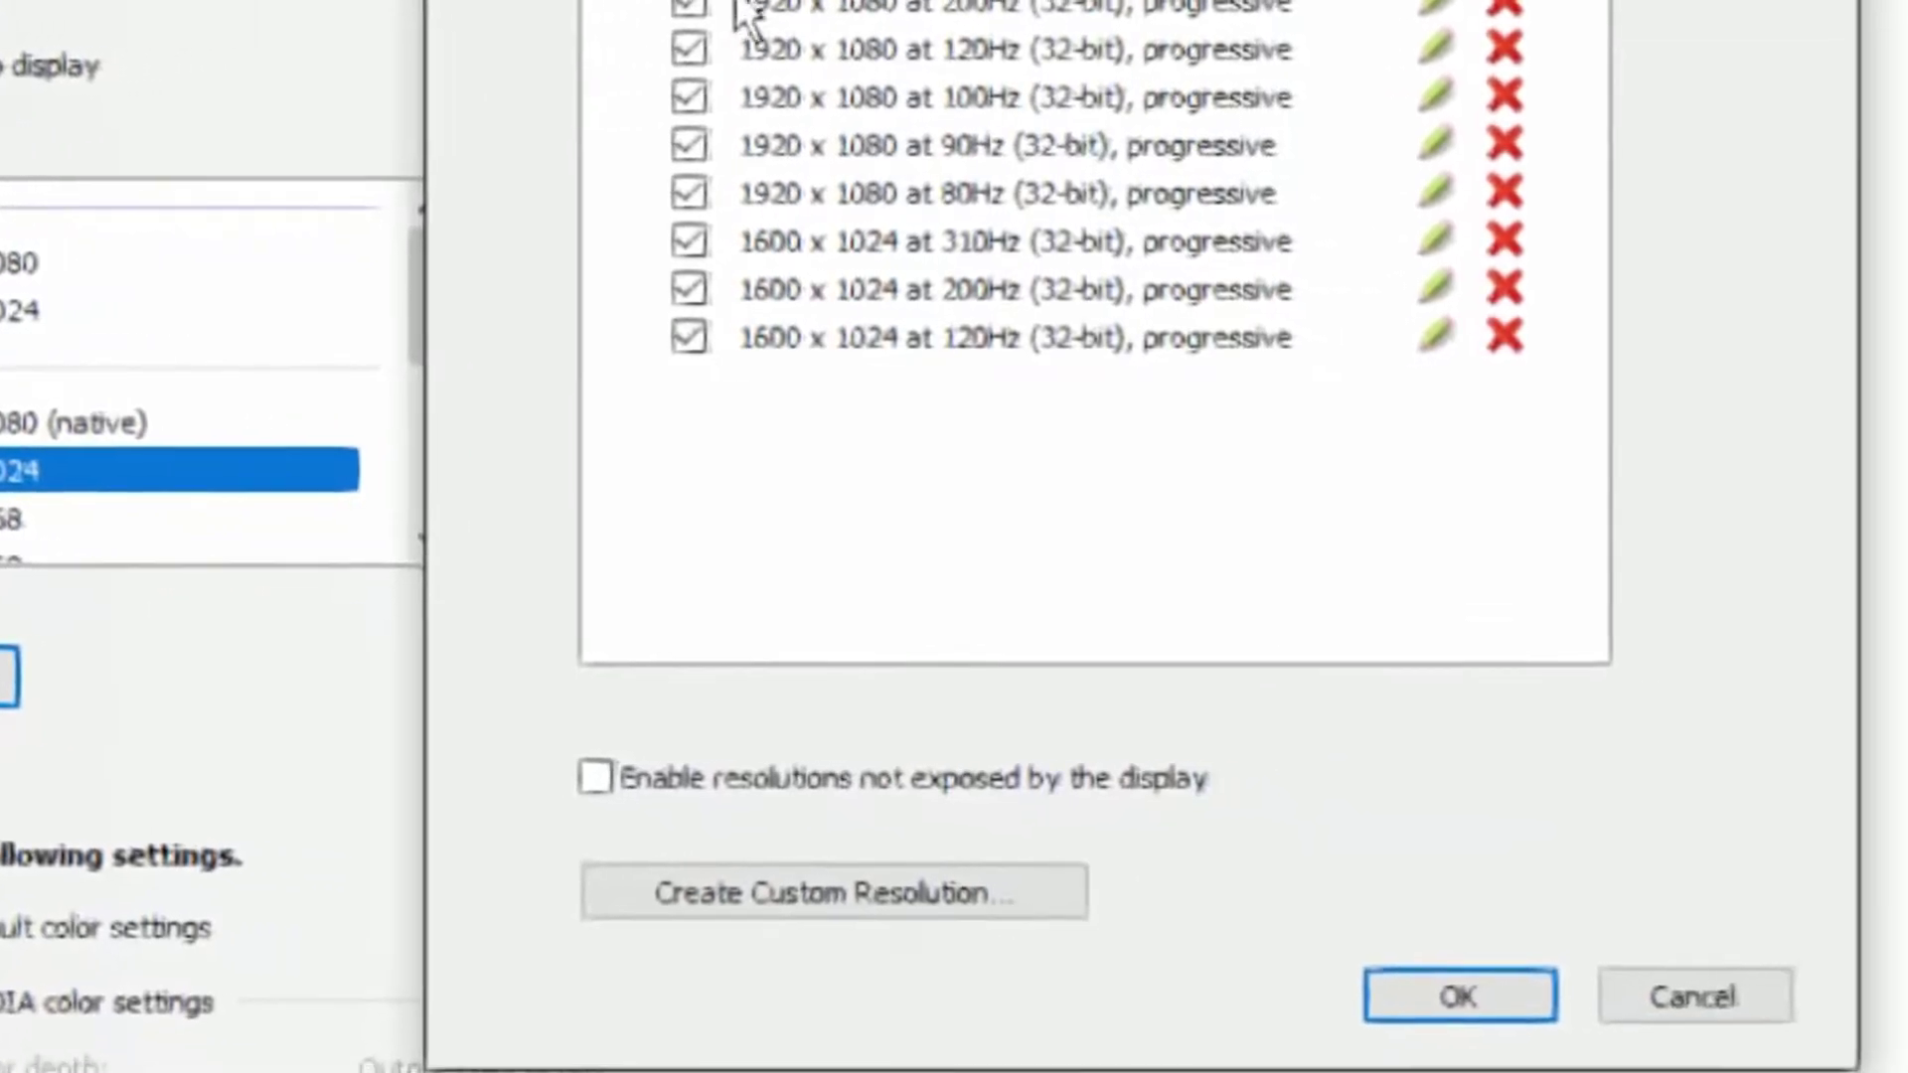
pyautogui.click(1242, 930)
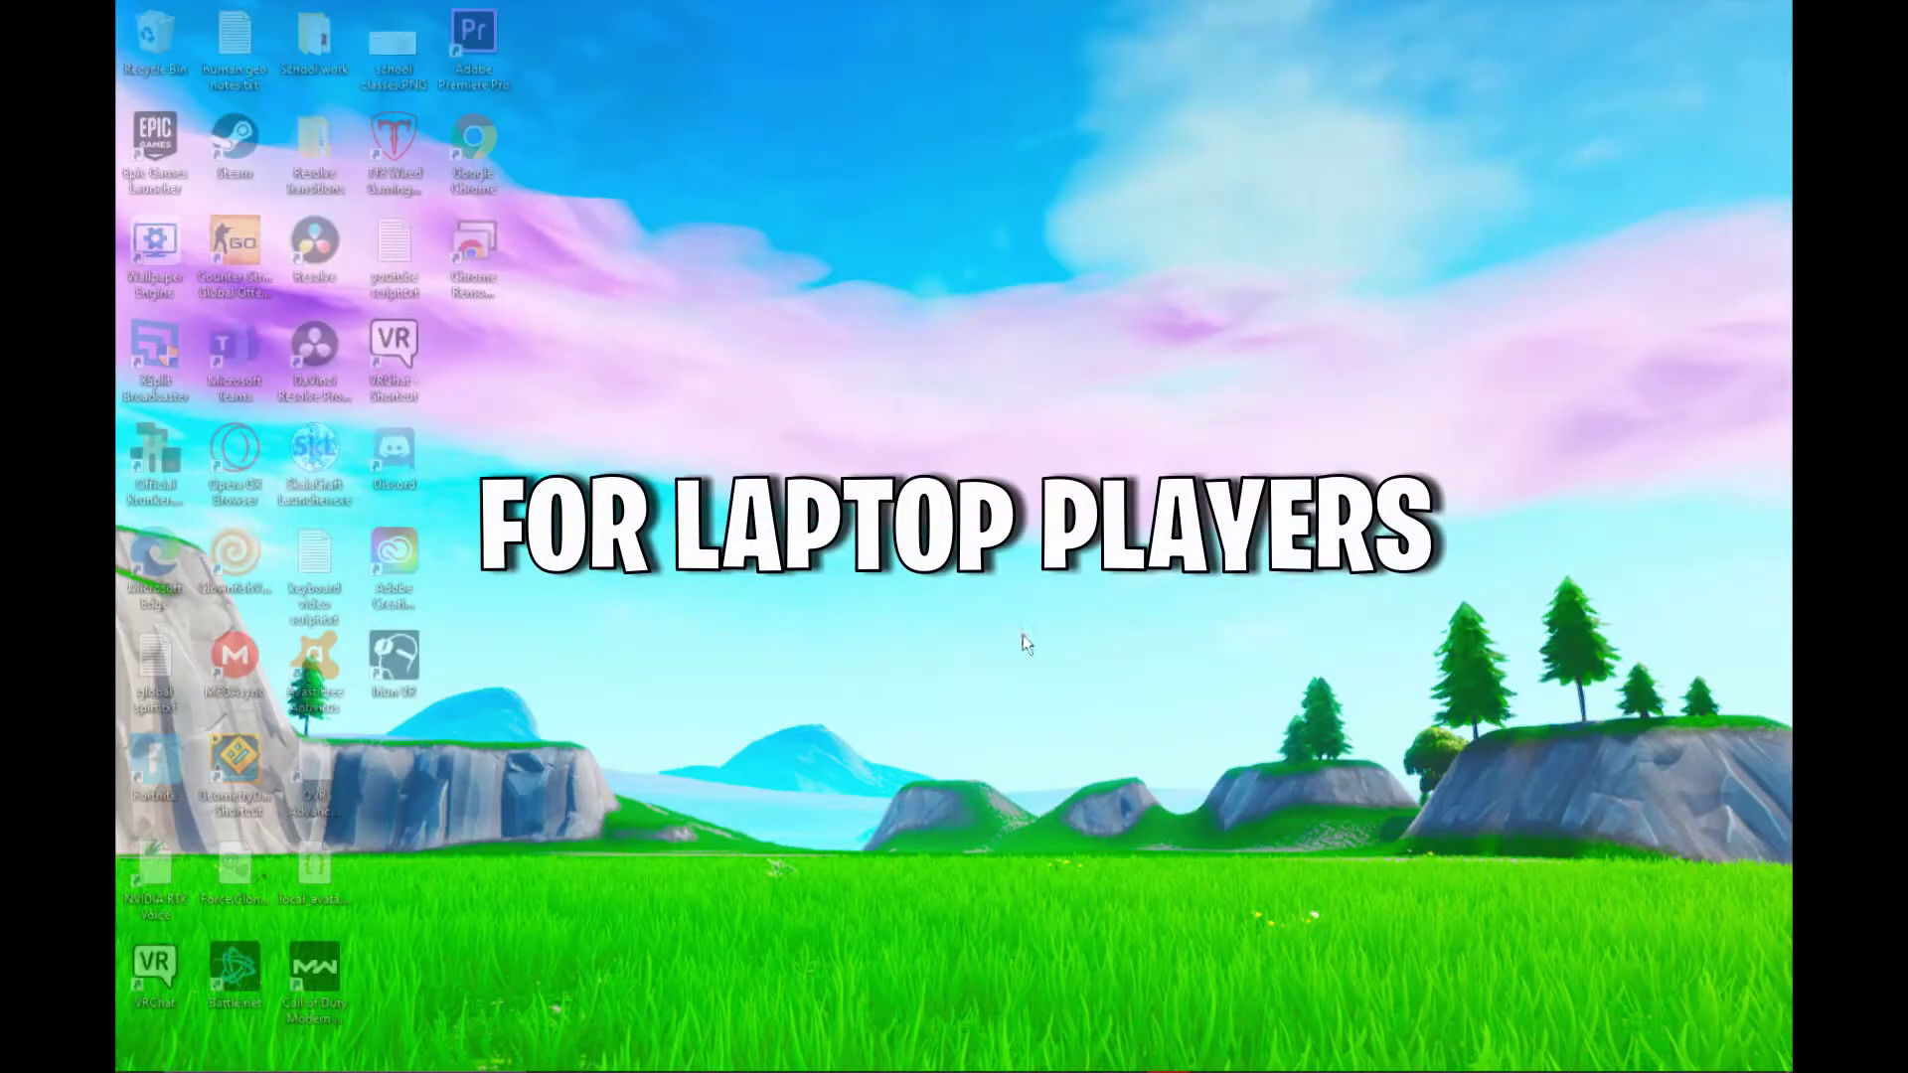
# Switch to the Windows power options and open the advanced power settings of the HP Recommended plan.
pyautogui.moveTo(1456, 1071)
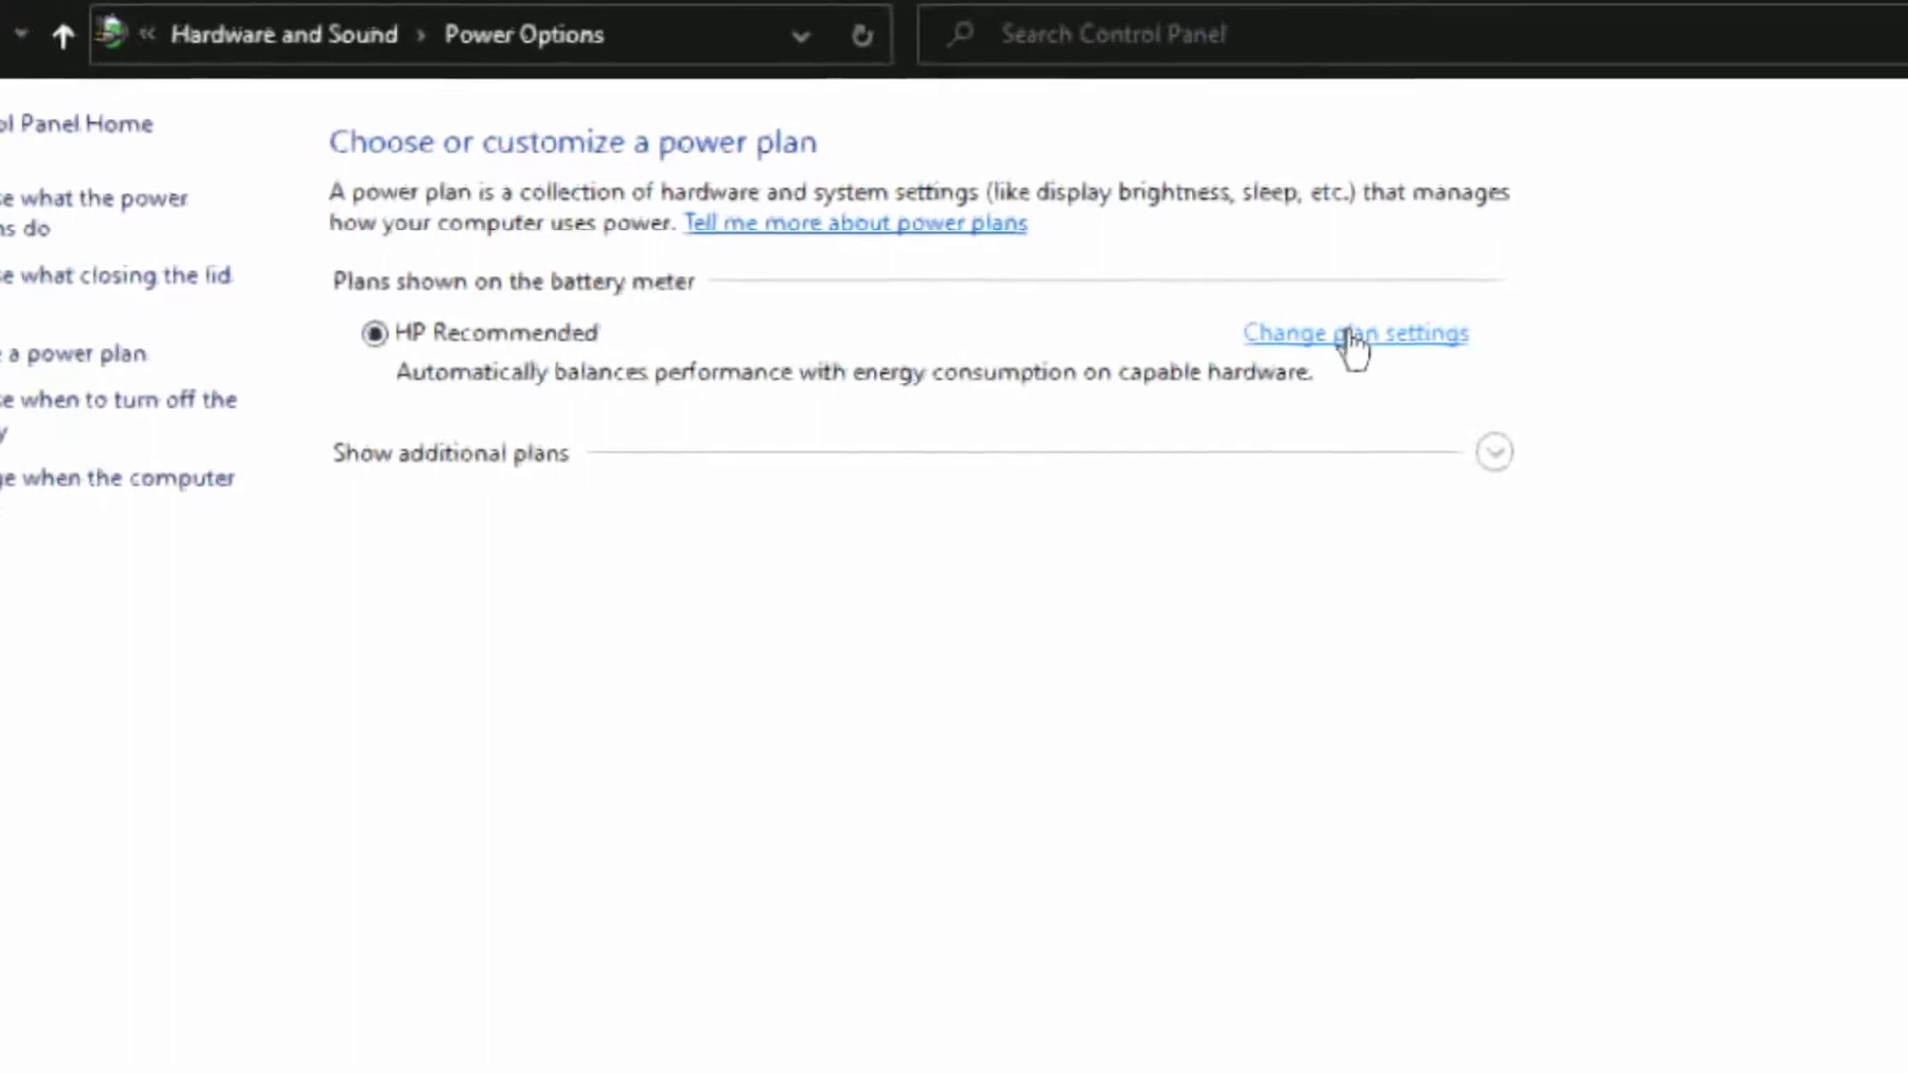
pyautogui.click(1178, 418)
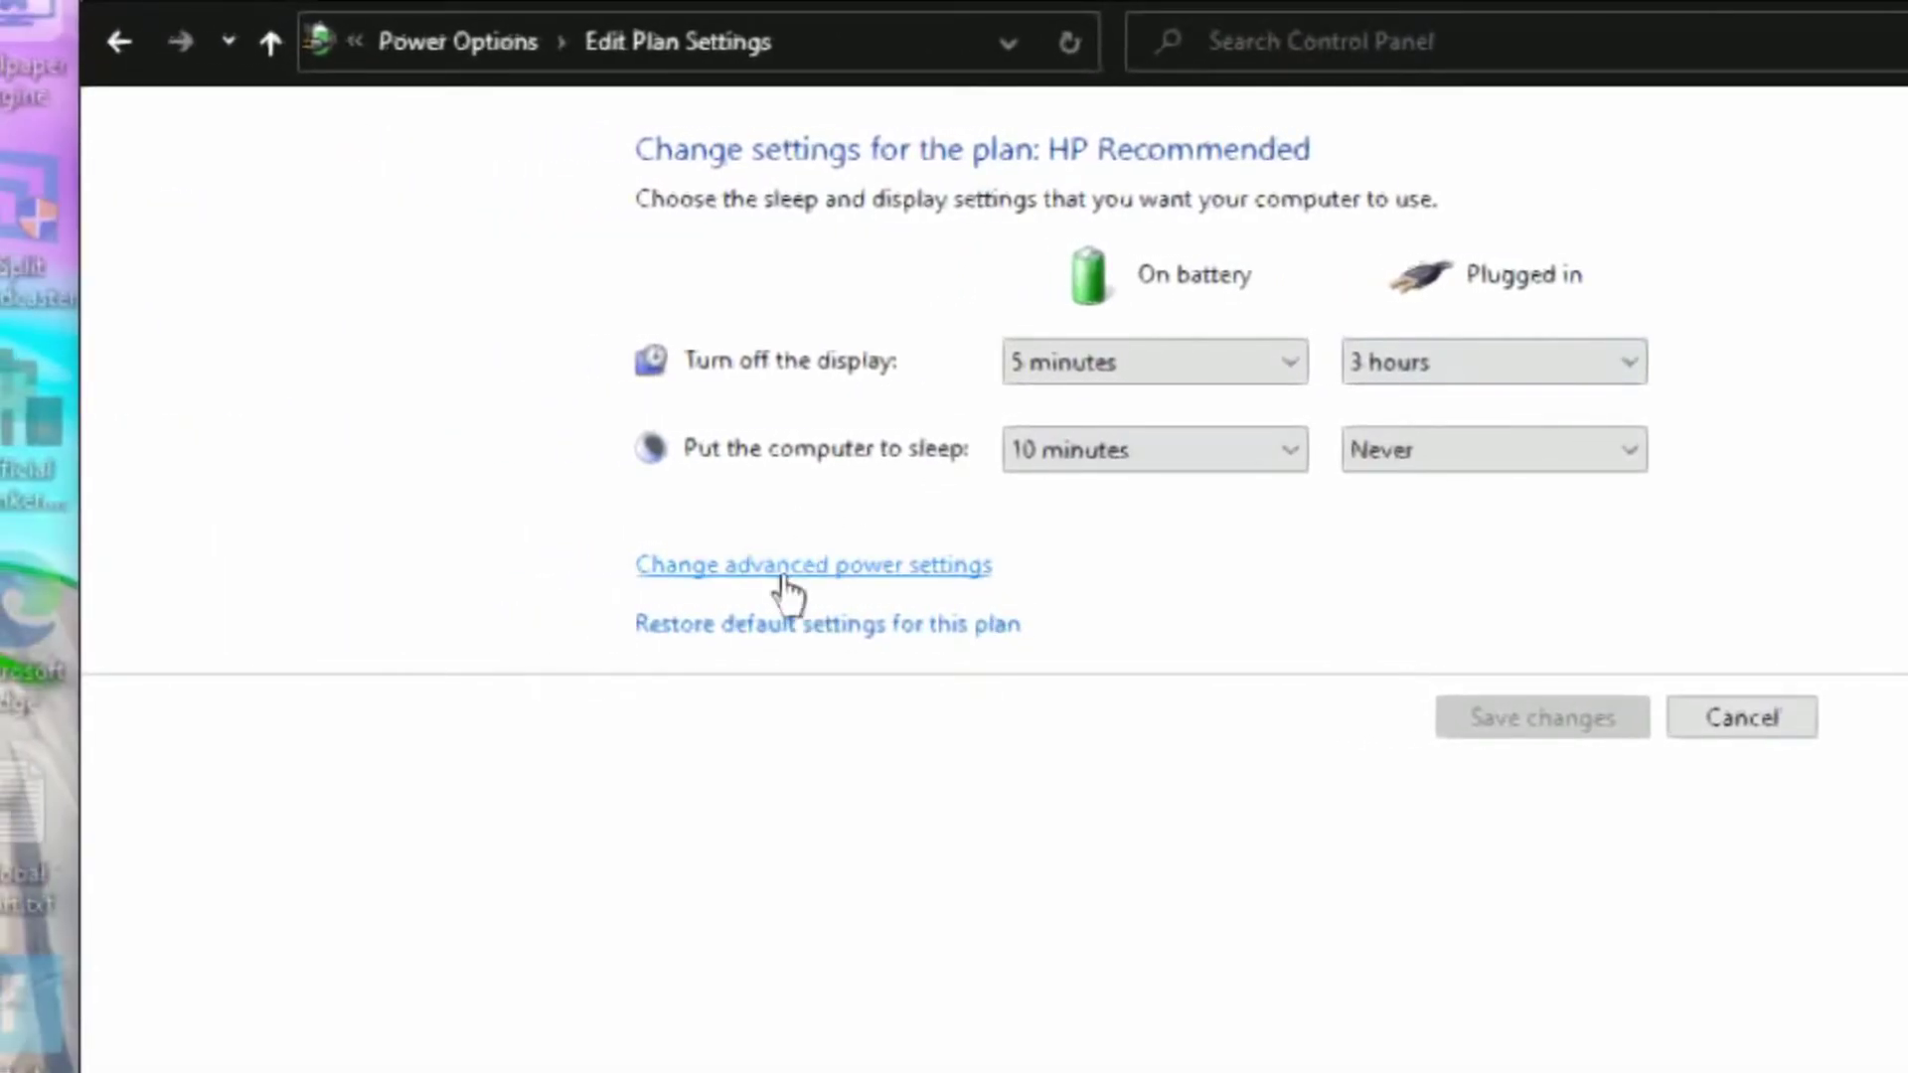
pyautogui.click(785, 587)
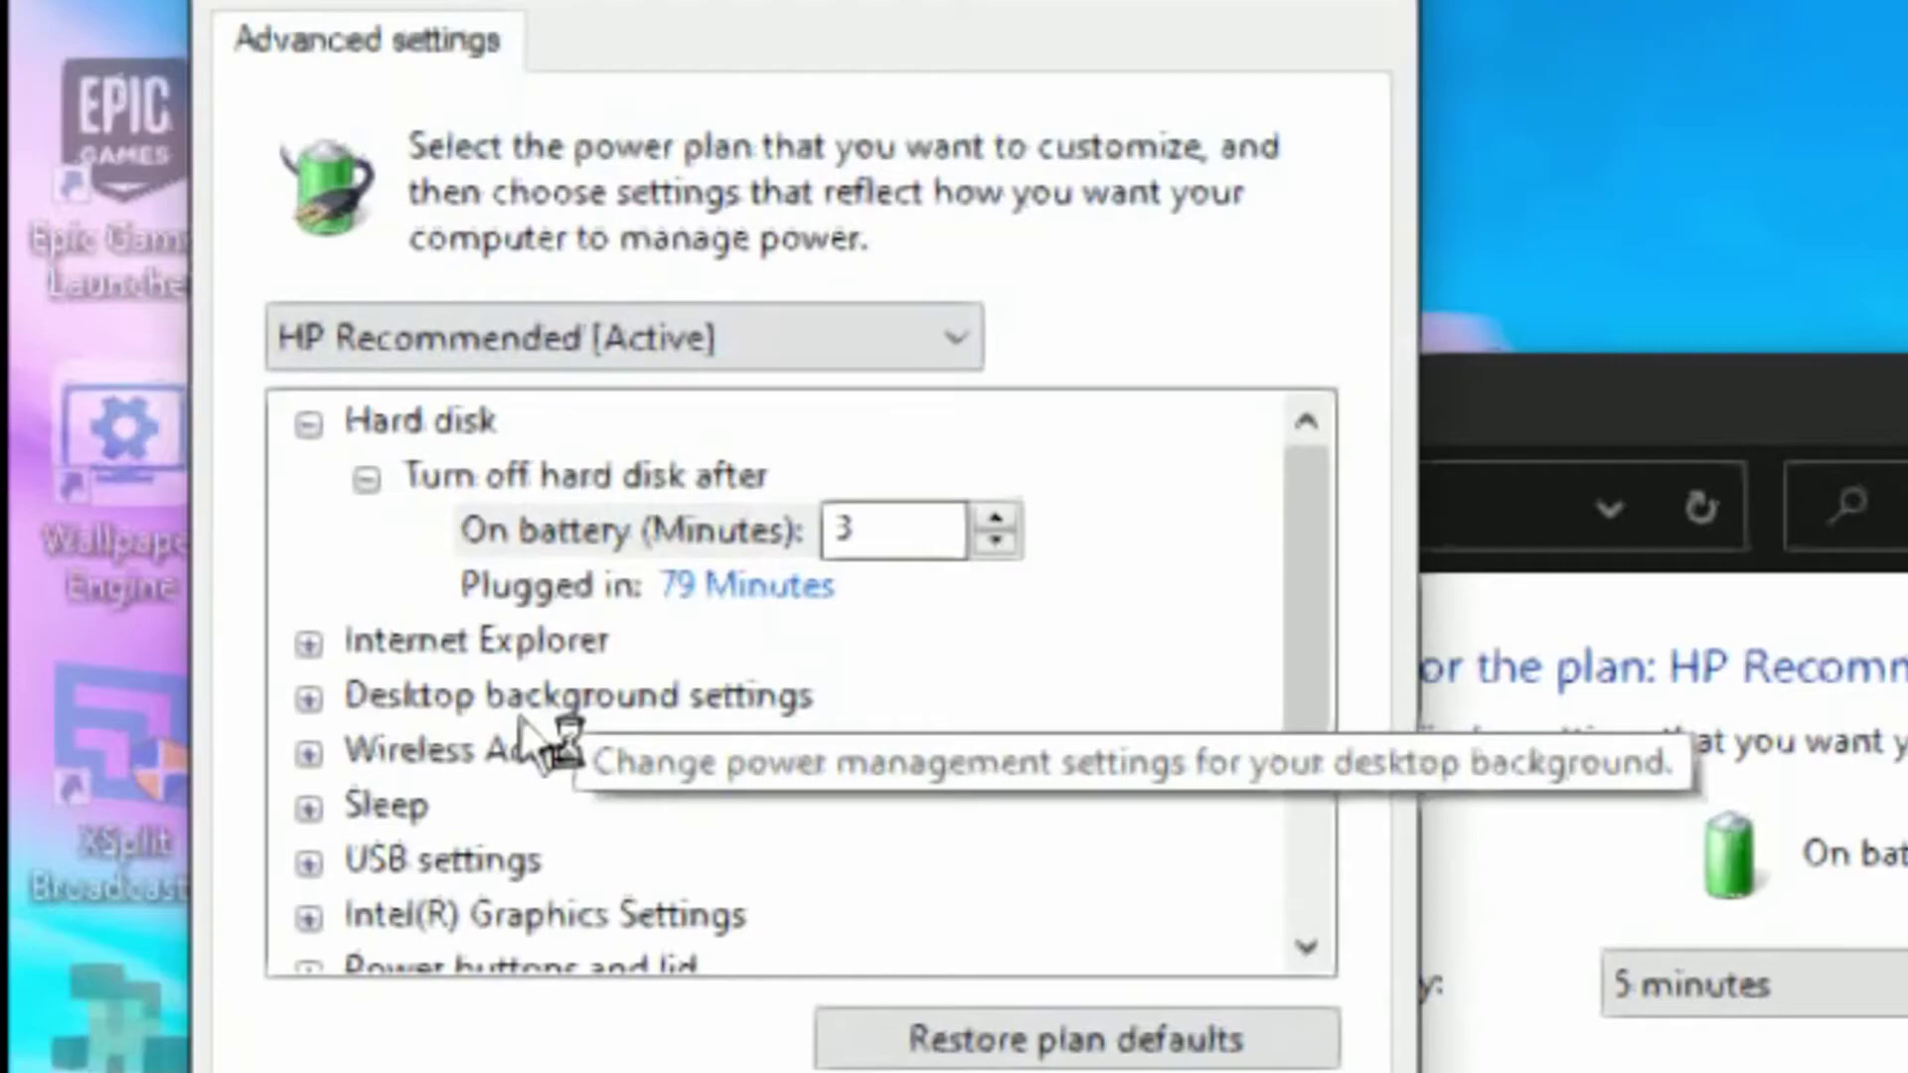
# Expand the Intel(R) Graphics Power Plan and set its Plugged in option to Maximum Performance.
pyautogui.scroll(-2, 527, 745)
pyautogui.click(309, 588)
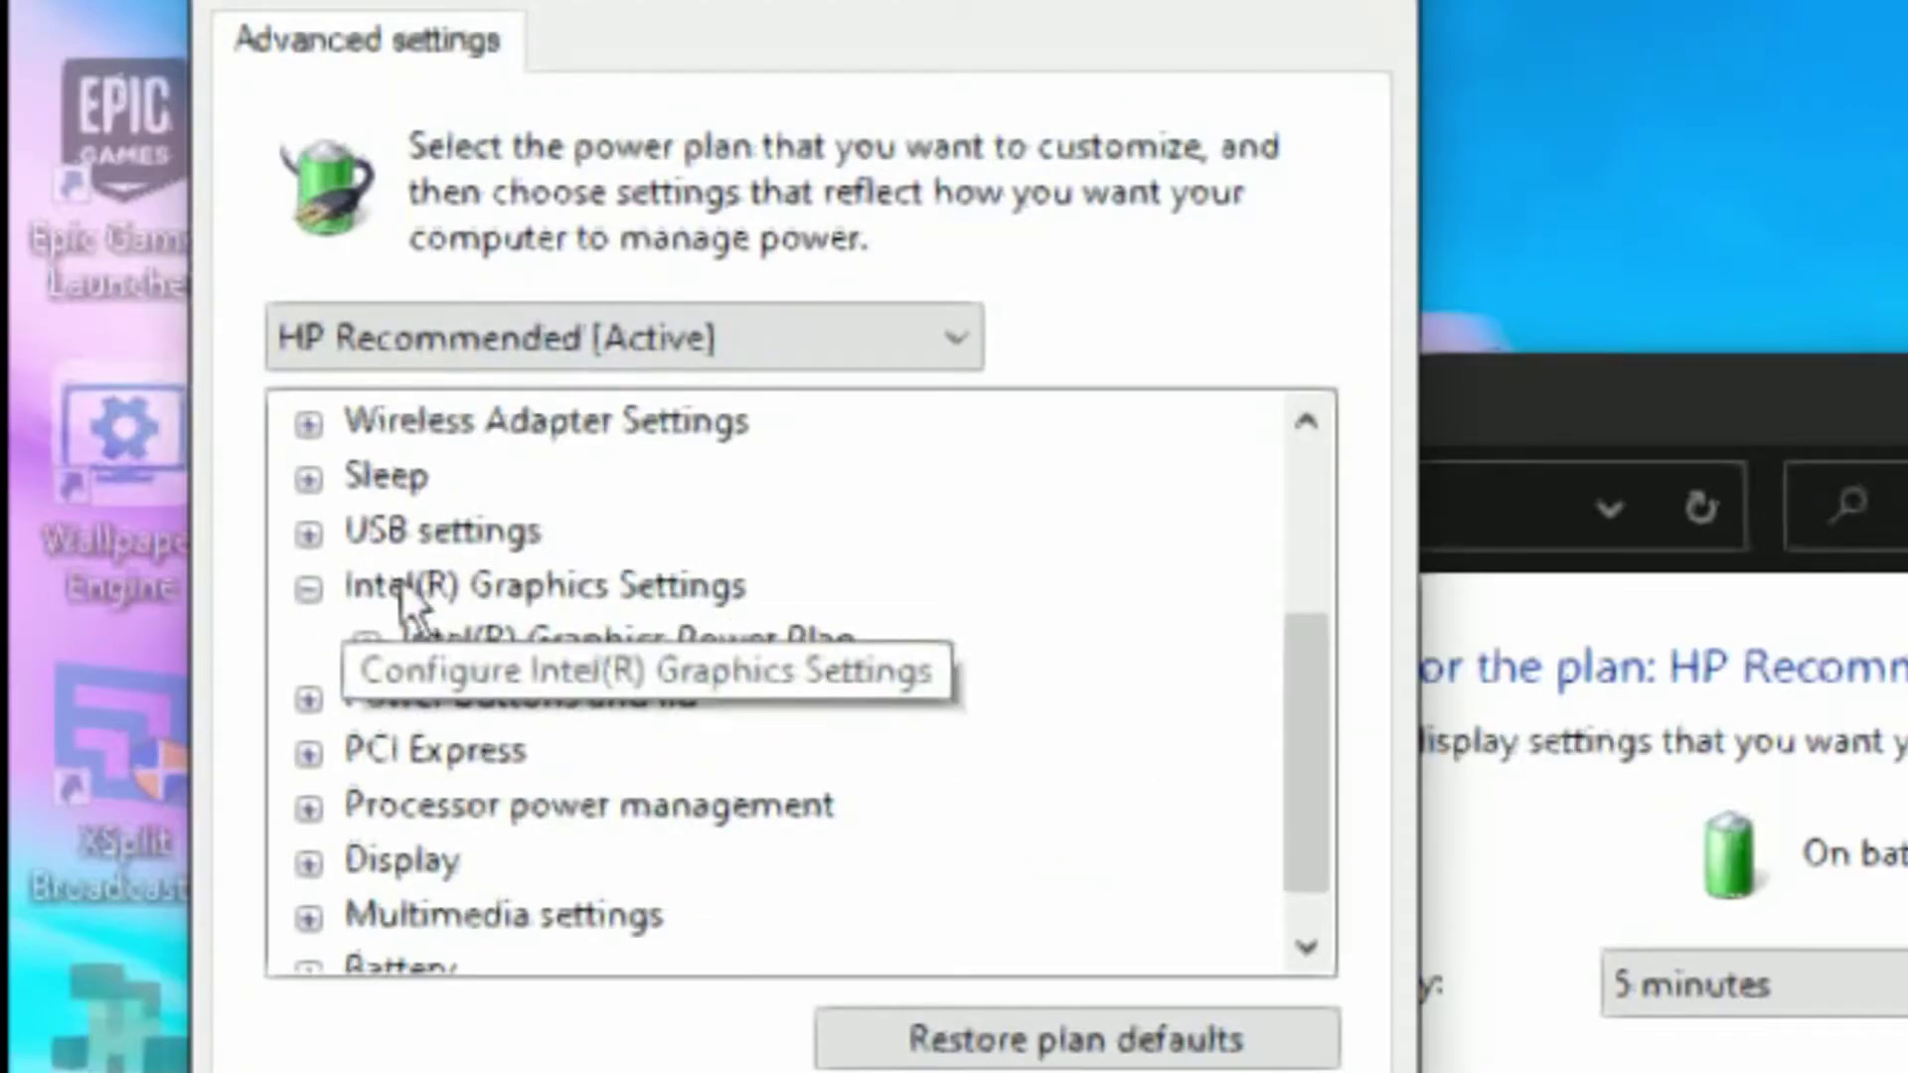
pyautogui.click(365, 644)
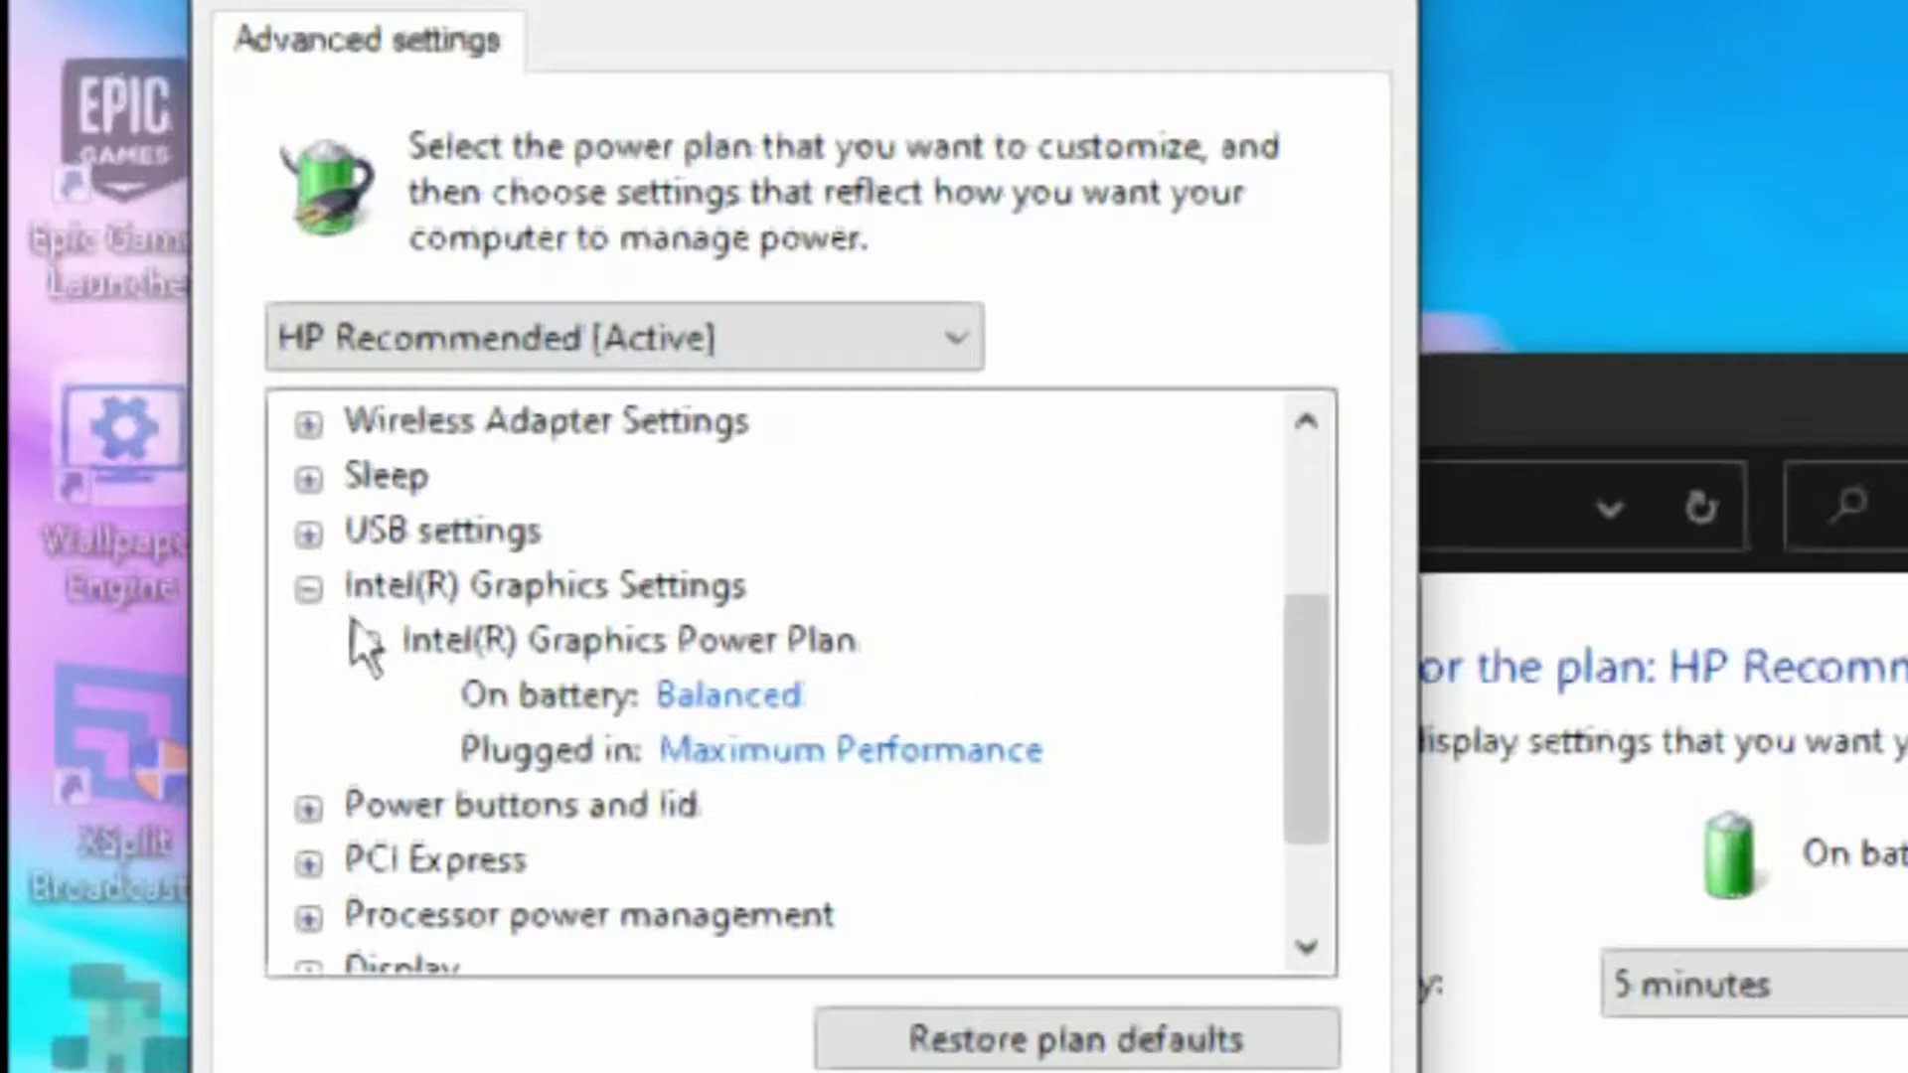
pyautogui.click(545, 755)
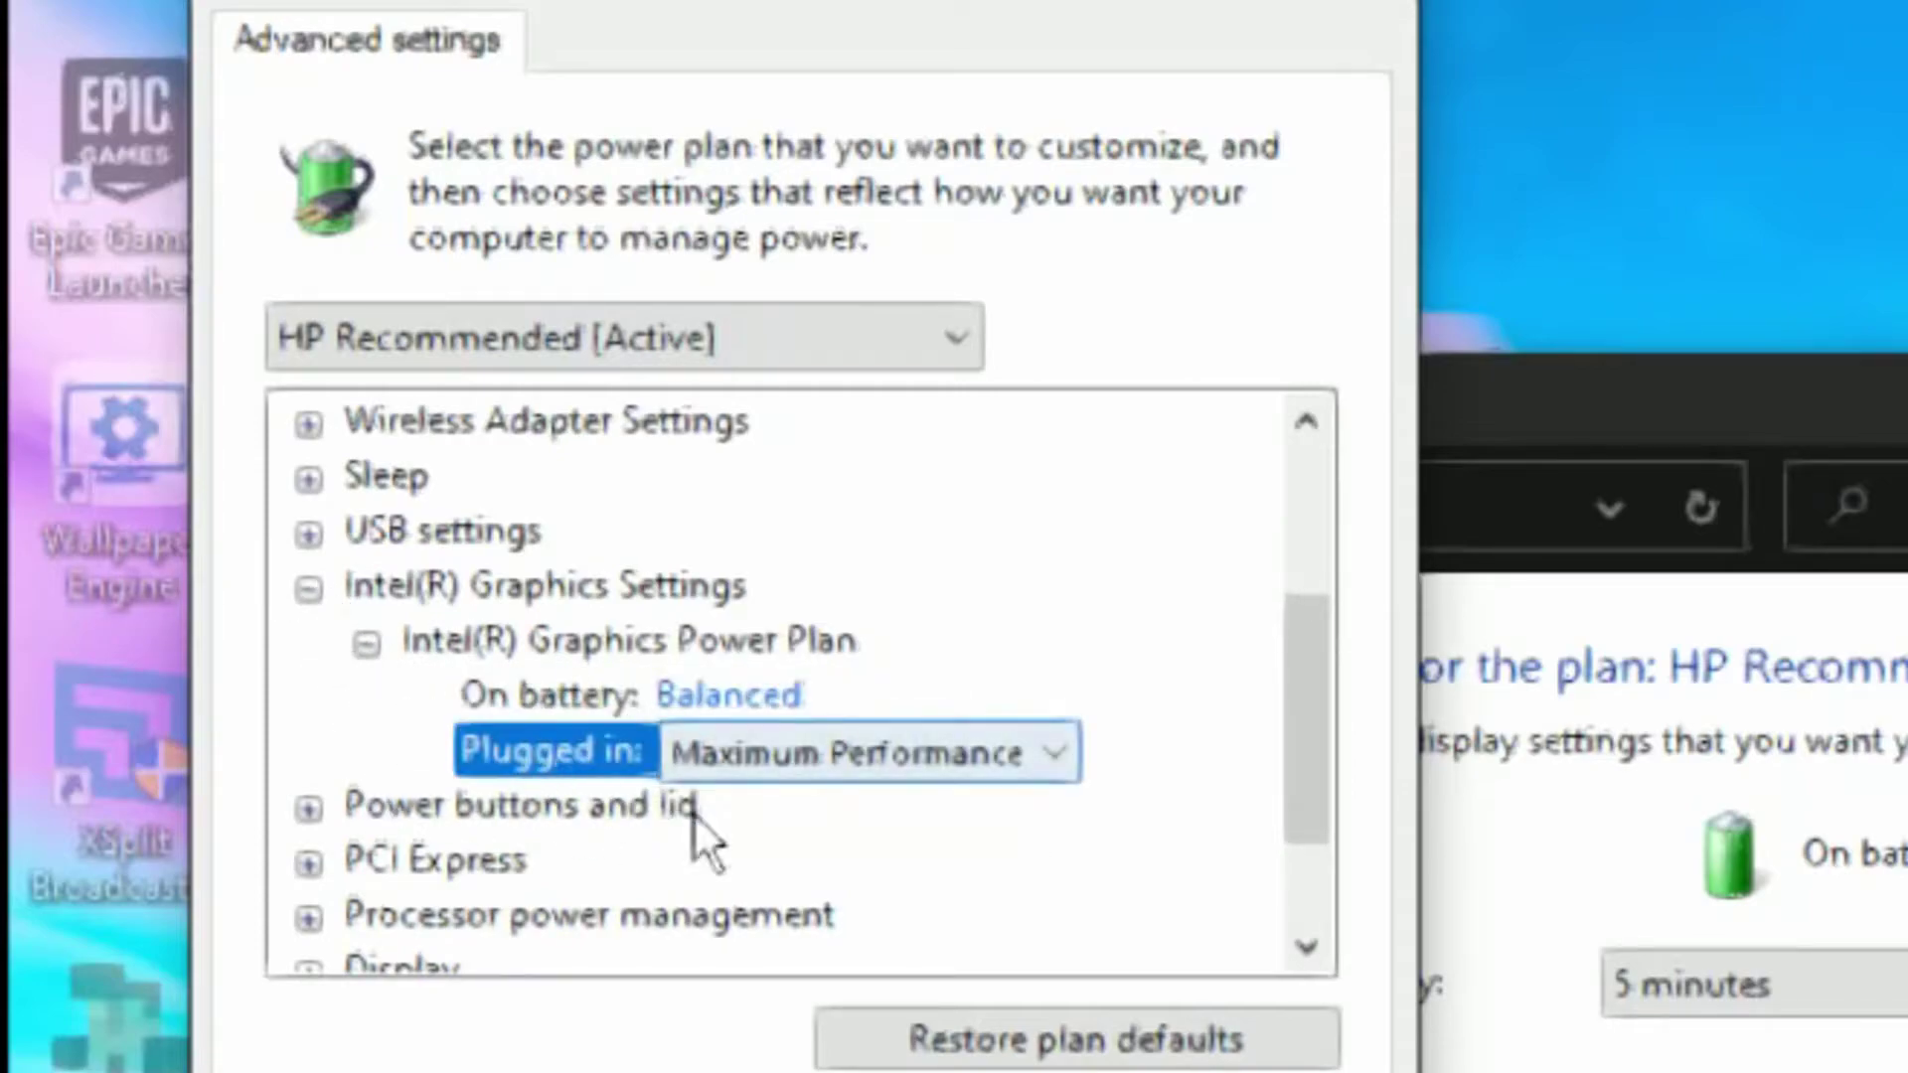
pyautogui.click(748, 775)
pyautogui.click(736, 888)
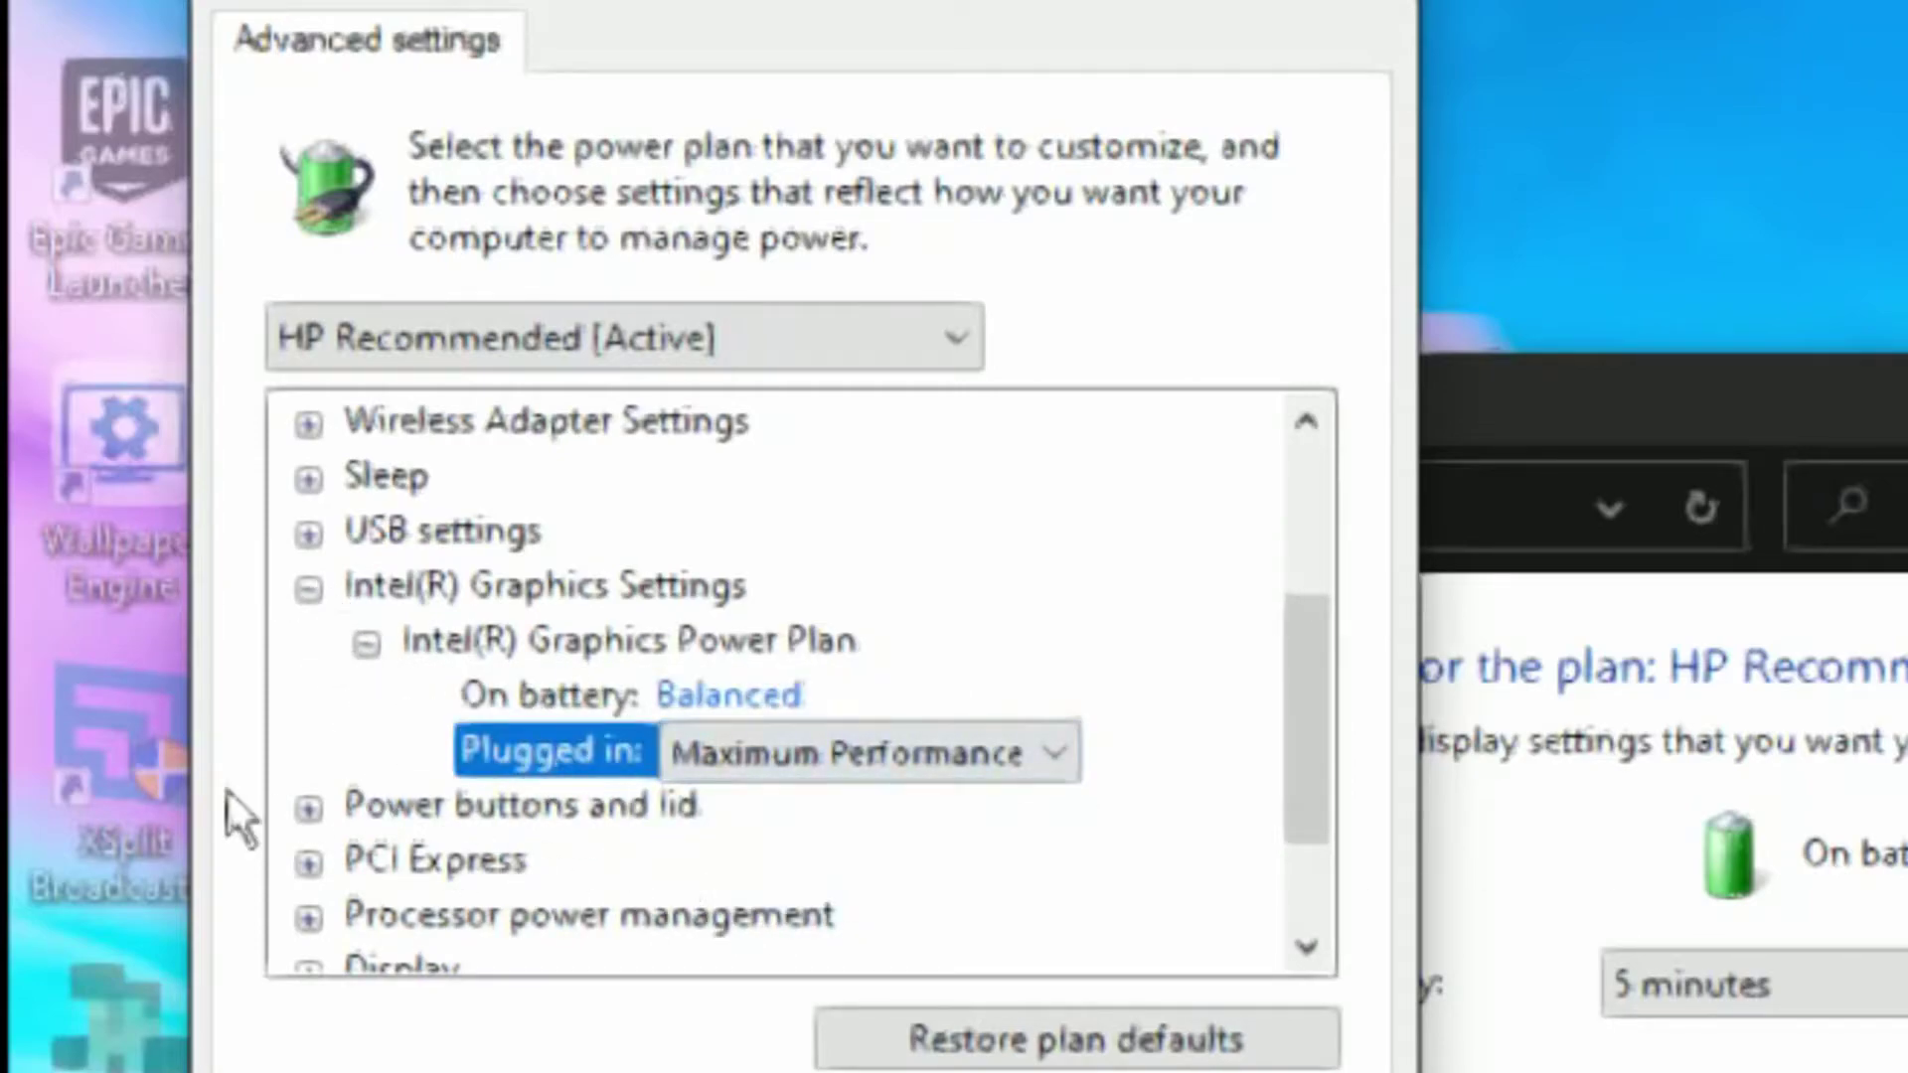
# Check the power options offered for the plugged-in Intel(R) Graphics Power Plan and choose Maximum Performance.
pyautogui.scroll(2, 498, 870)
pyautogui.scroll(-3, 498, 870)
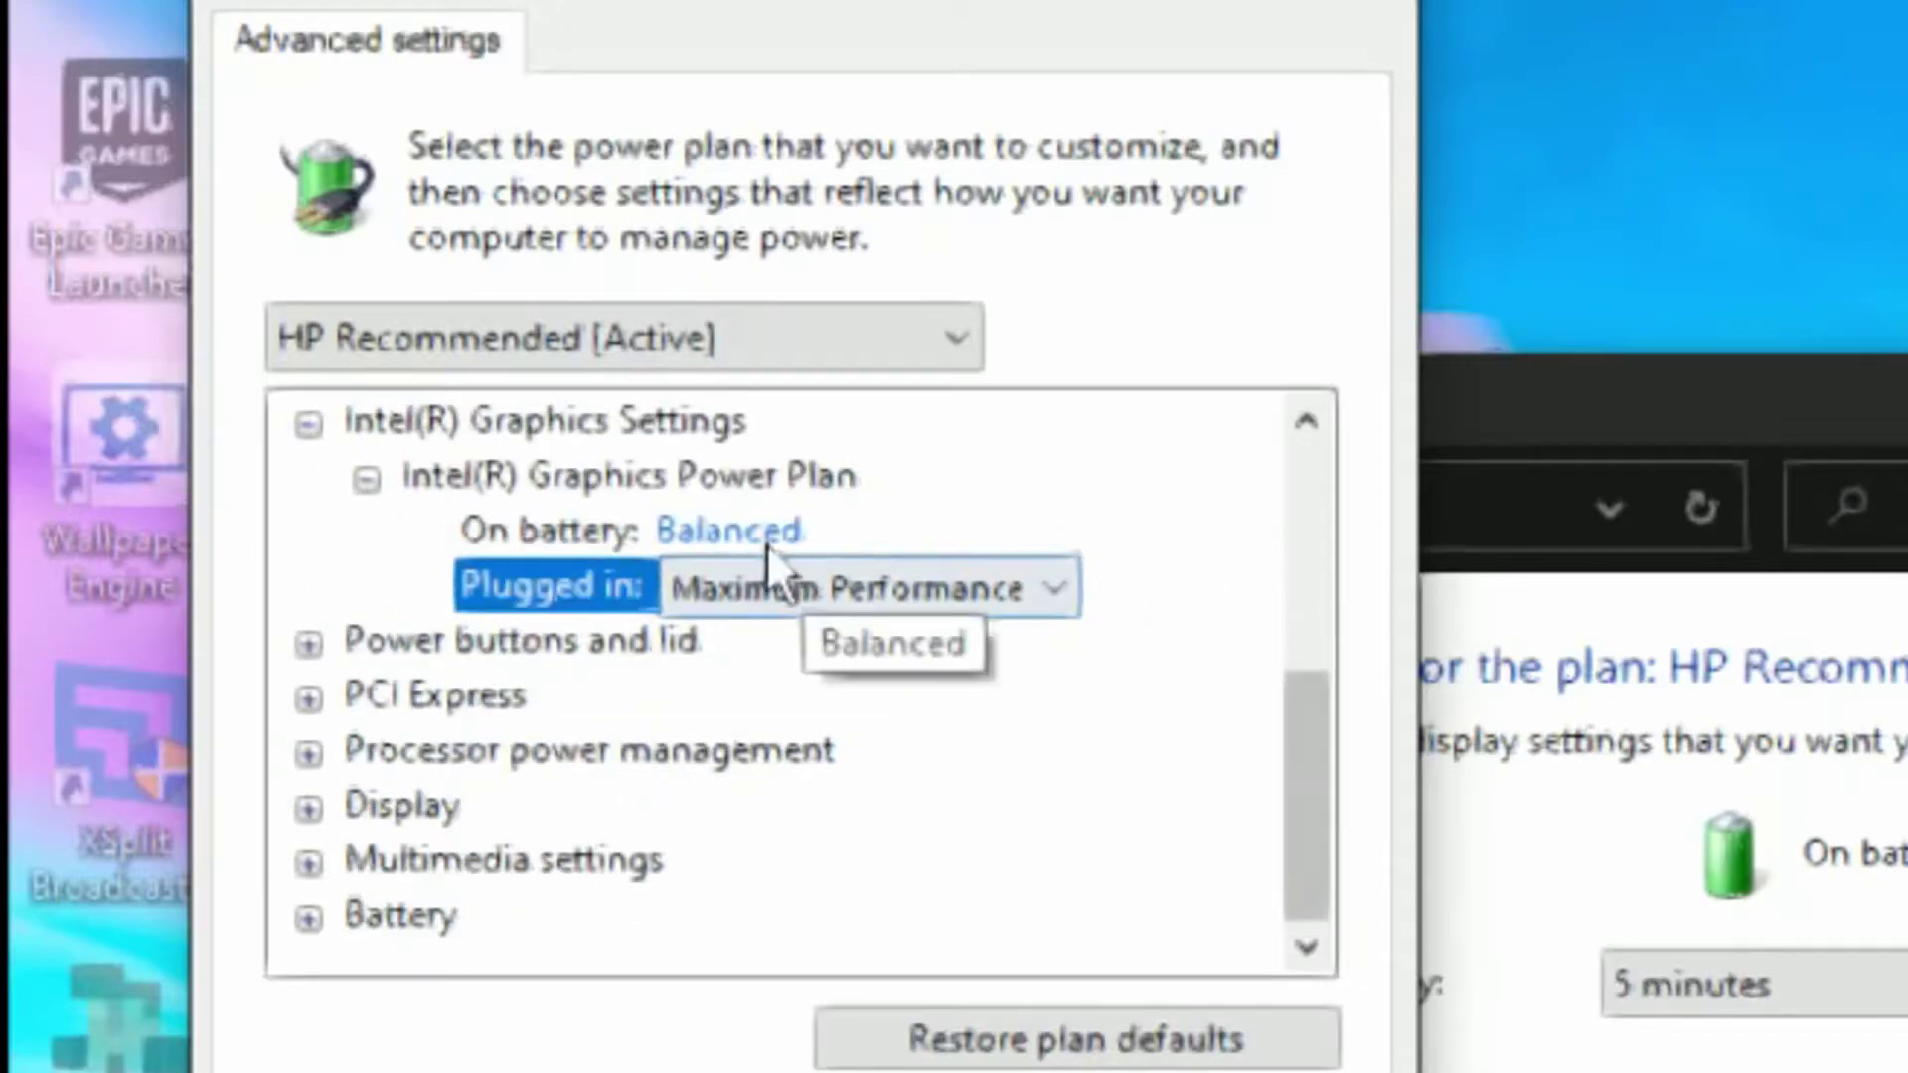
pyautogui.click(867, 587)
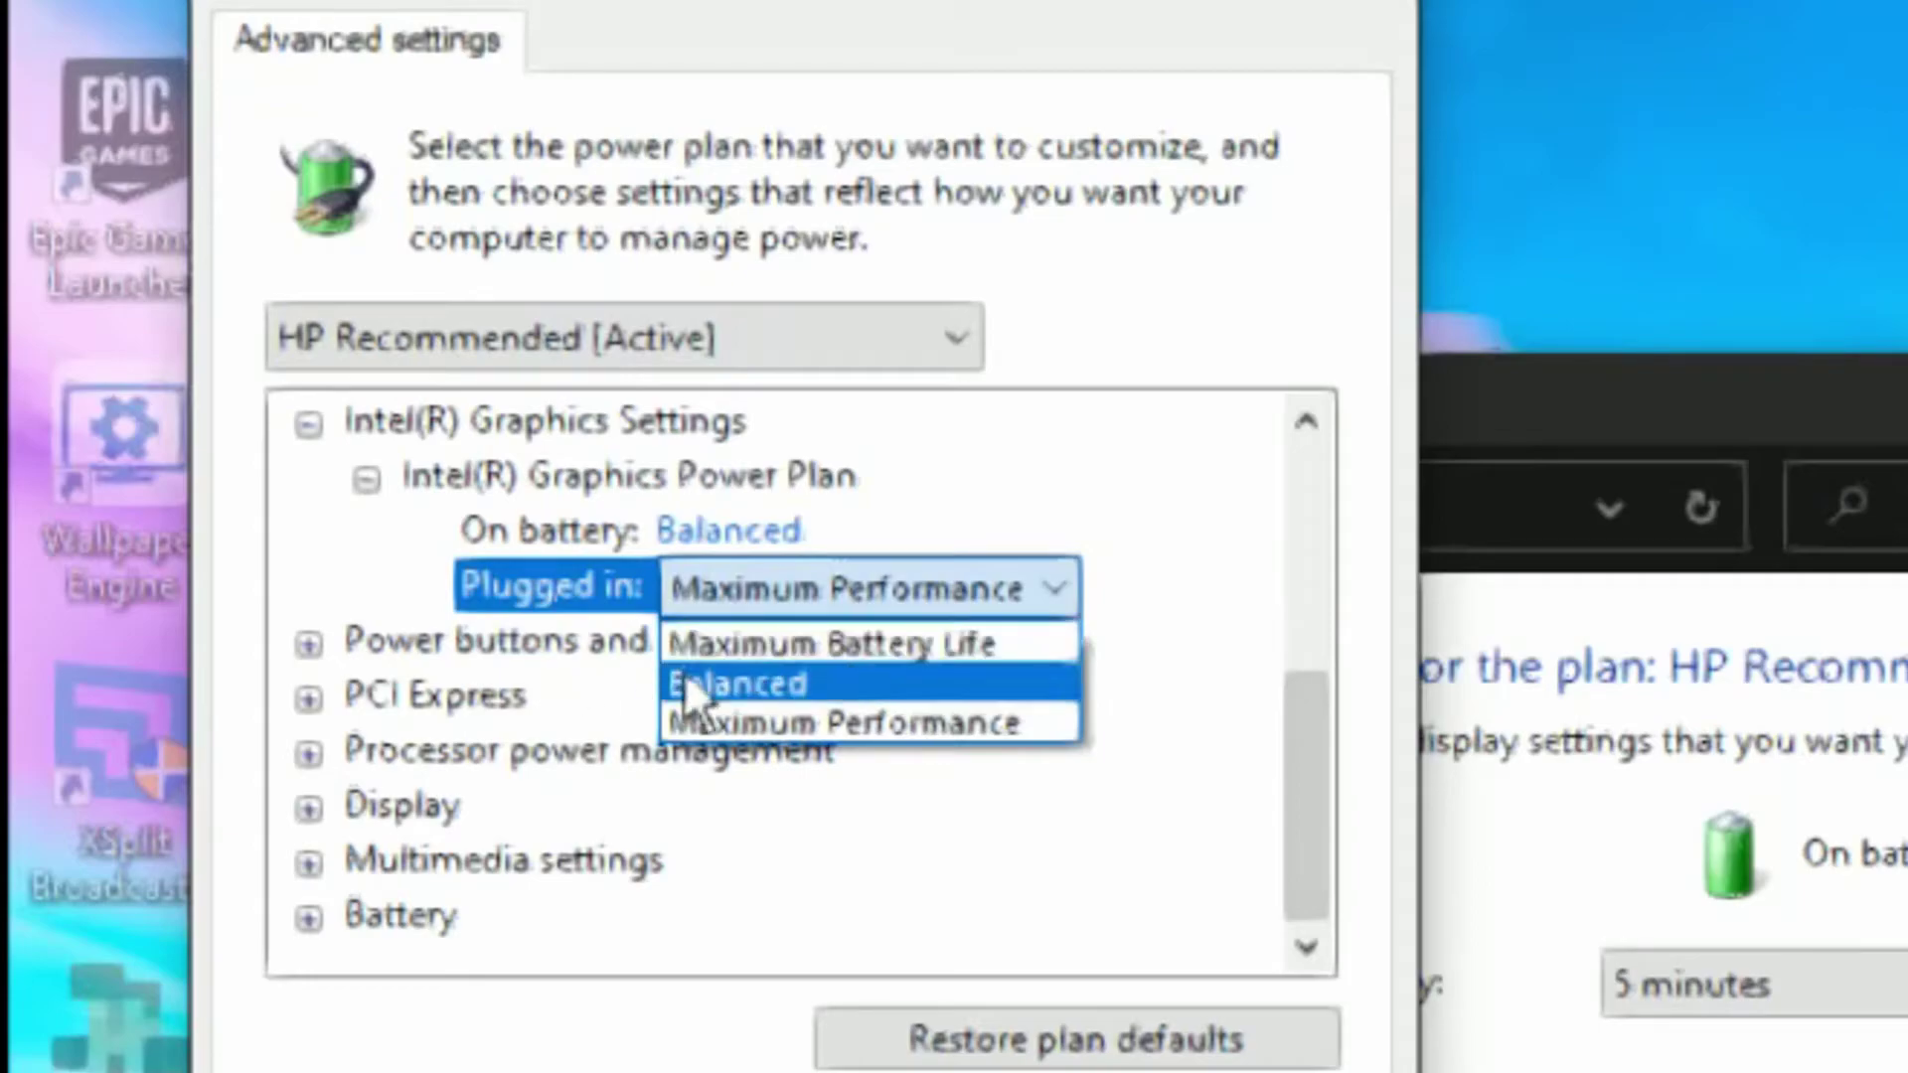
pyautogui.click(904, 724)
pyautogui.scroll(2, 324, 732)
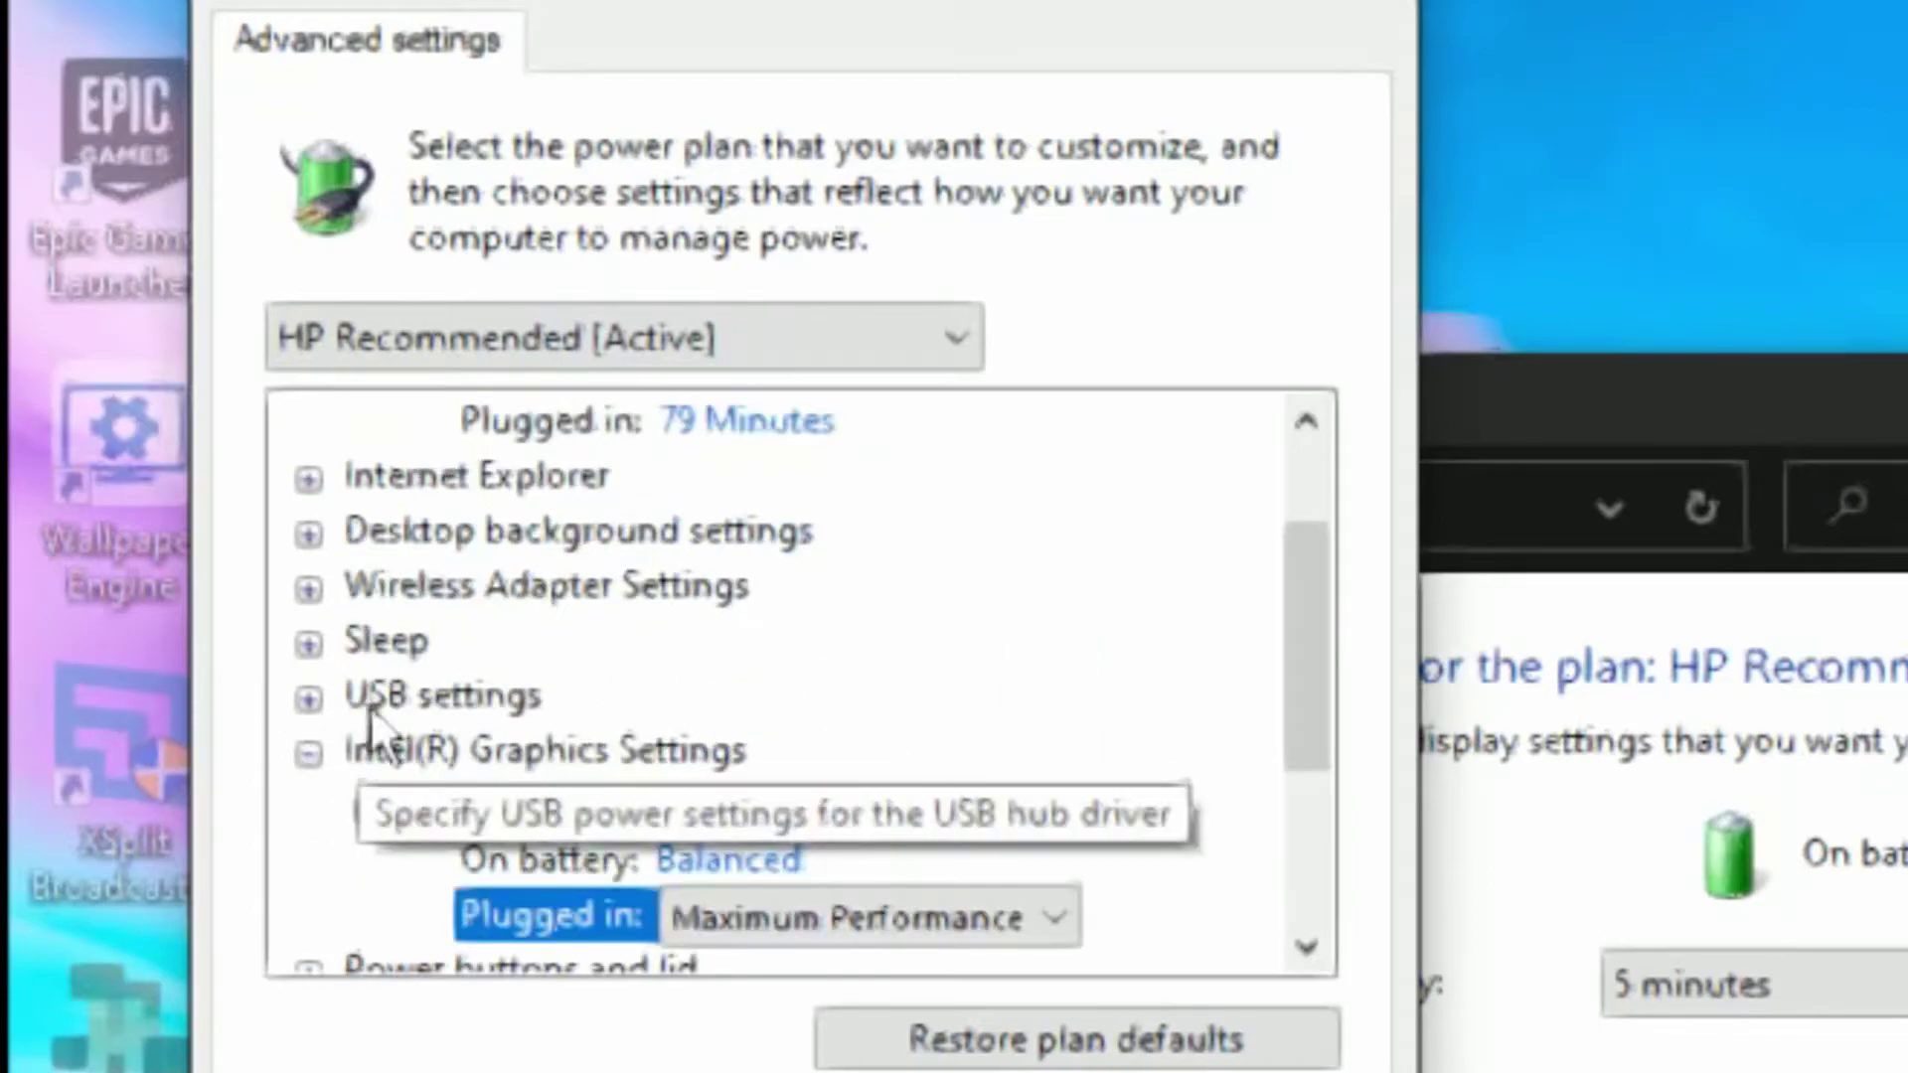
# Expand Minimum processor state under Processor power management and open its Plugged in value for editing.
pyautogui.scroll(-2, 328, 676)
pyautogui.click(309, 754)
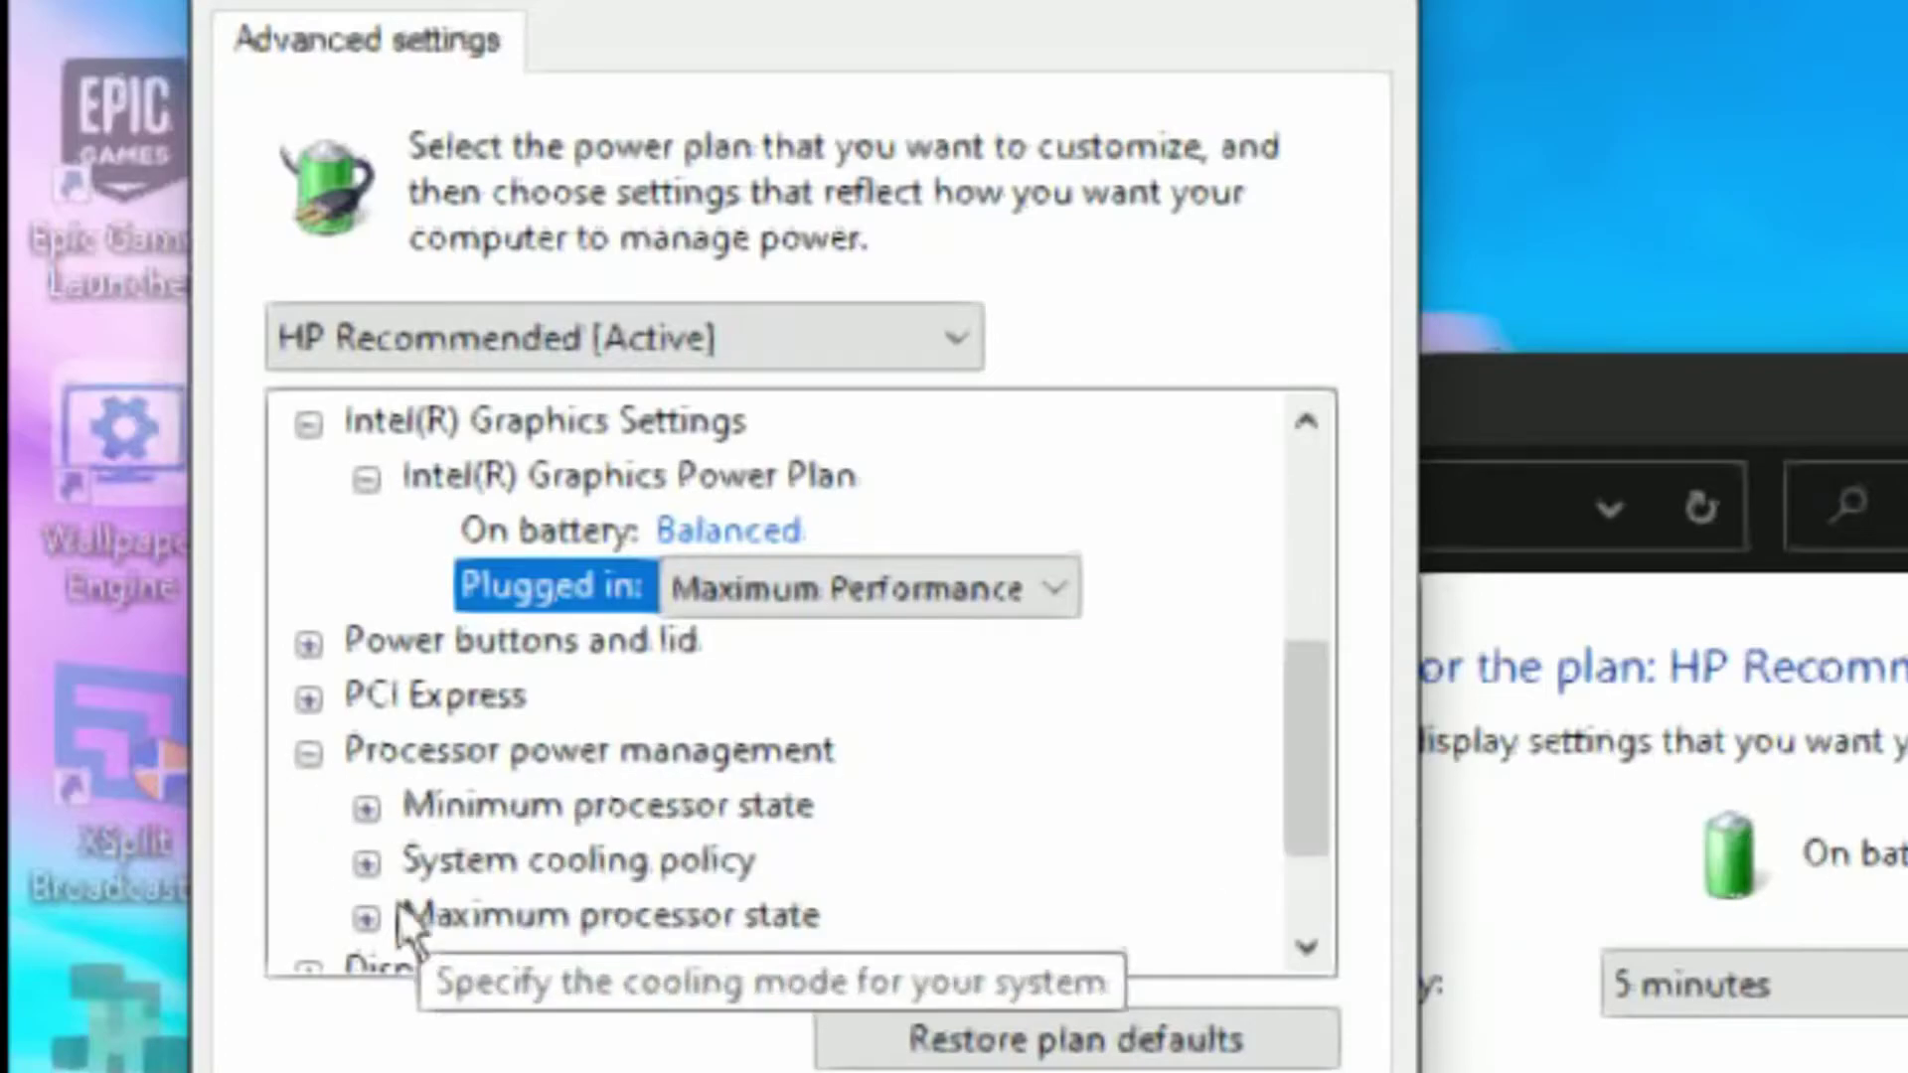
pyautogui.click(365, 807)
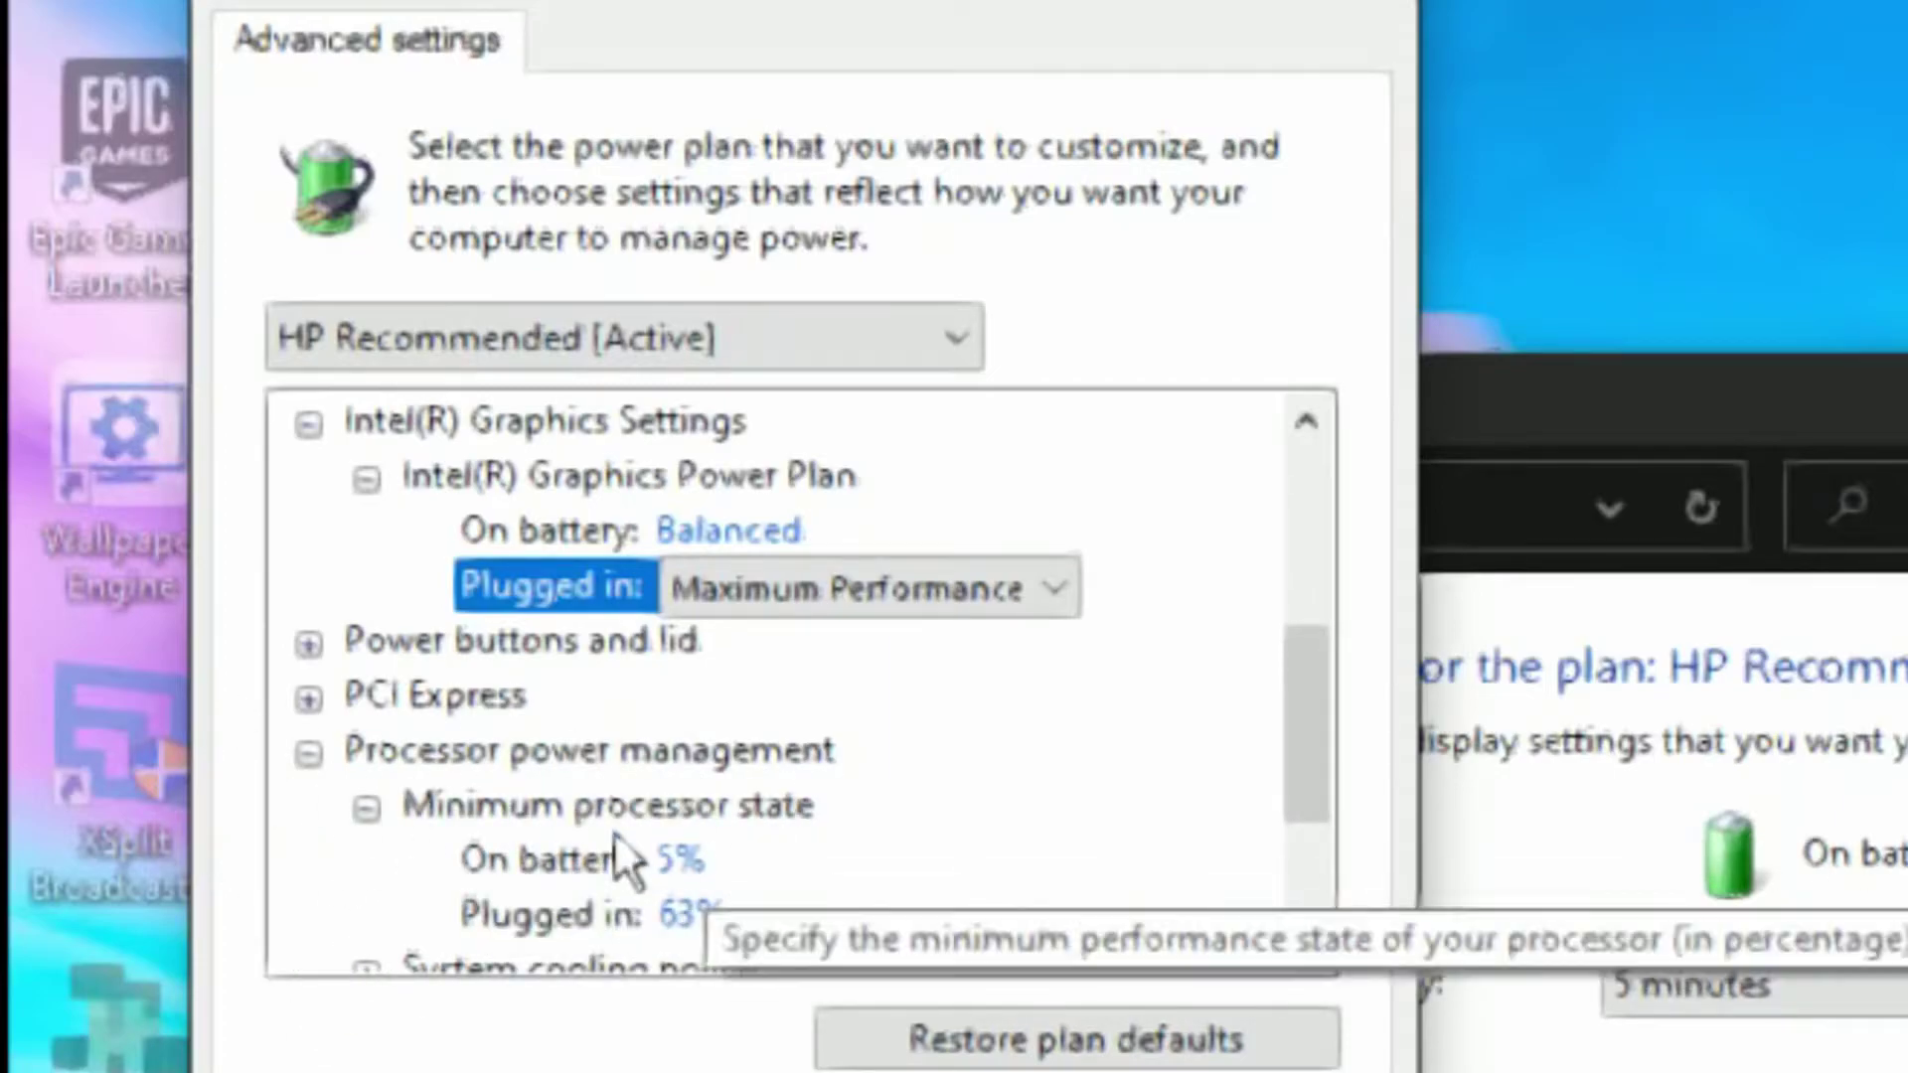
pyautogui.click(682, 913)
pyautogui.scroll(-2, 1014, 894)
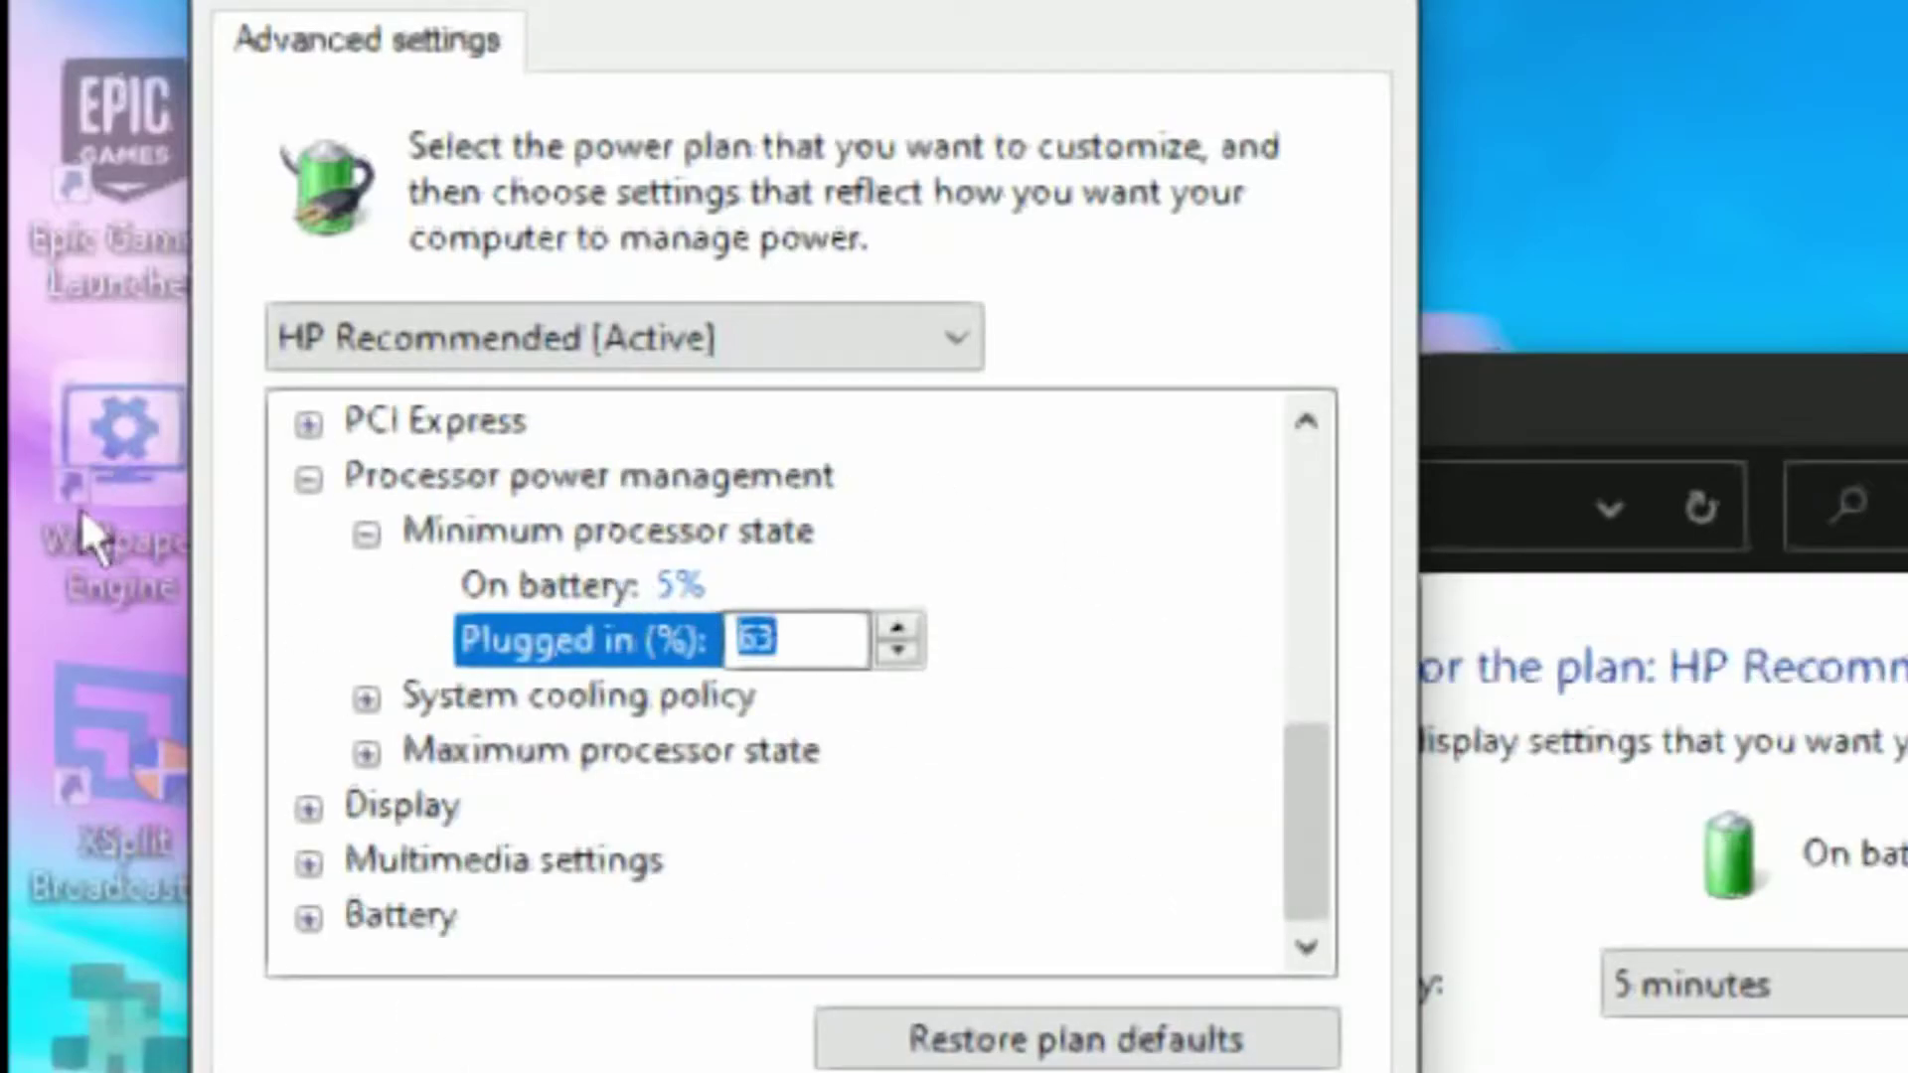
# Expand Maximum processor state and inspect its Plugged in and On battery percentages.
pyautogui.click(366, 752)
pyautogui.click(733, 857)
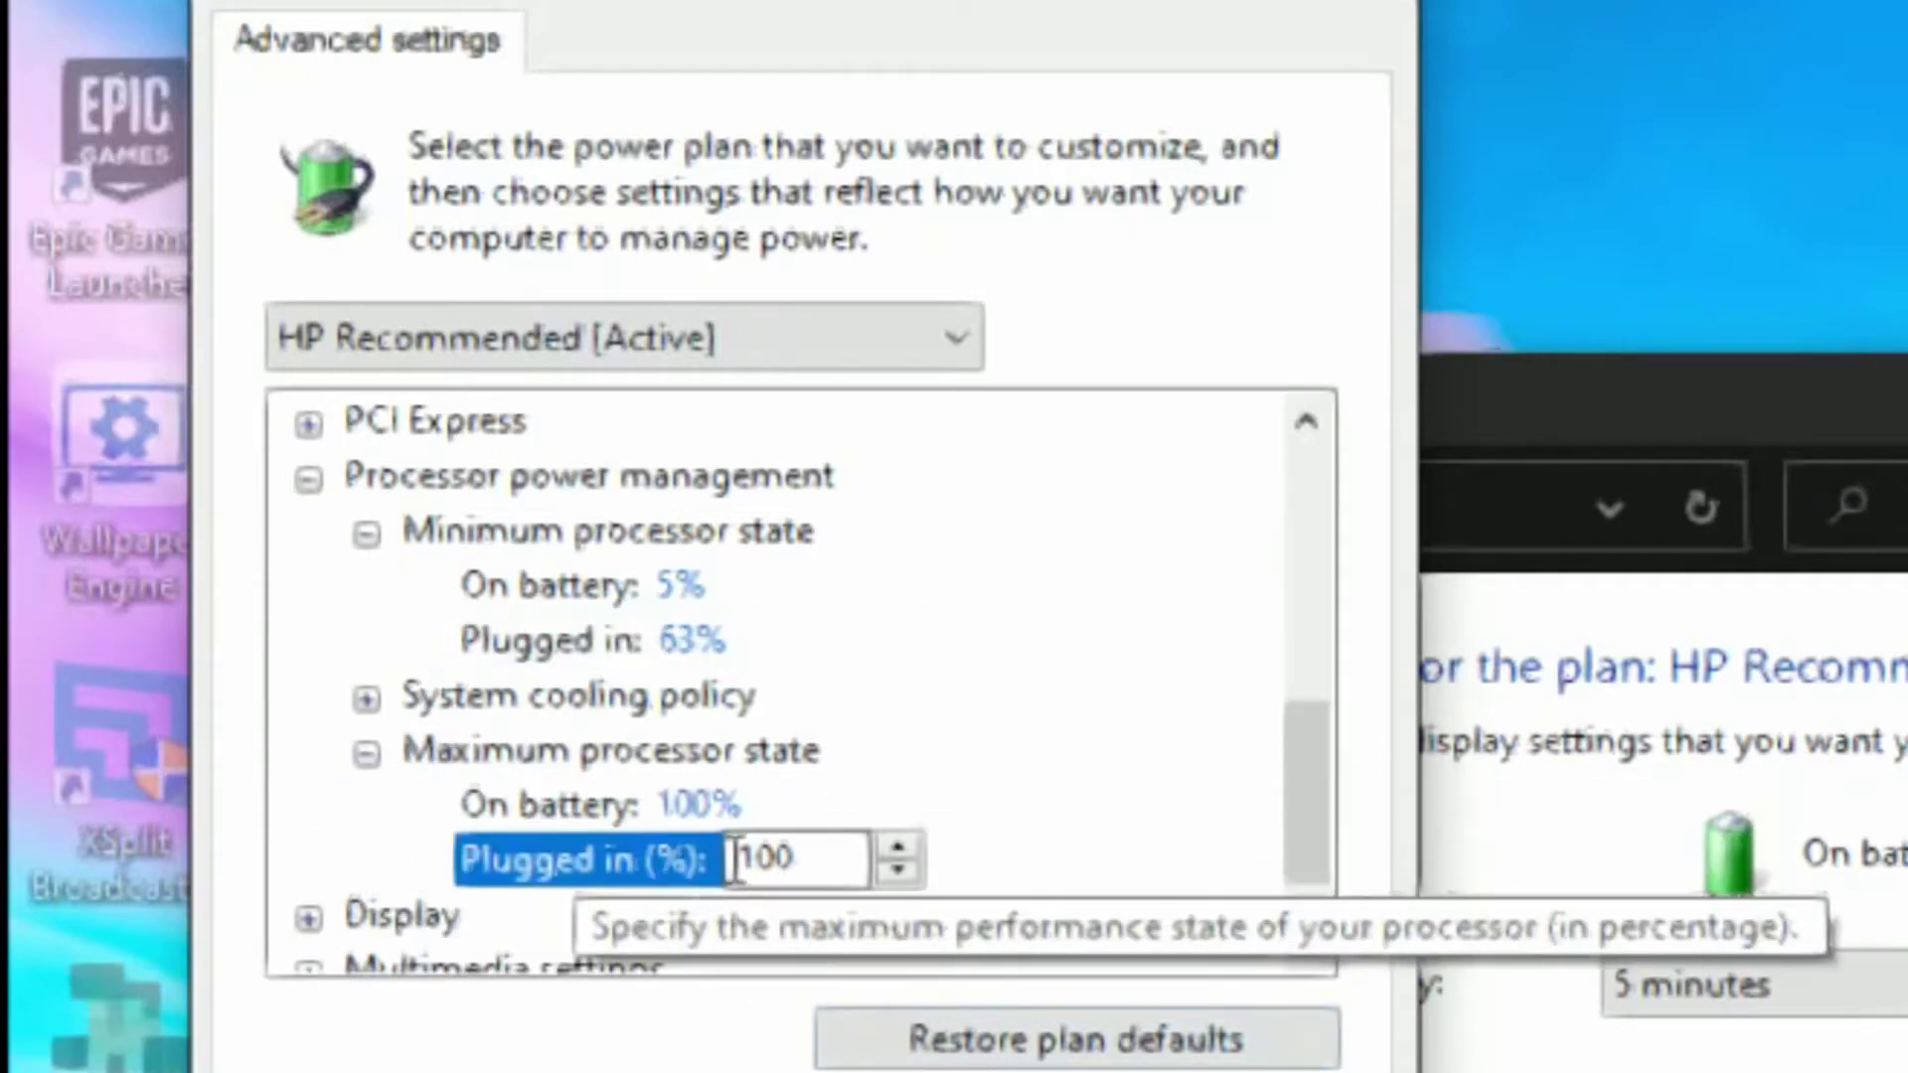
pyautogui.click(676, 807)
pyautogui.scroll(-1, 363, 863)
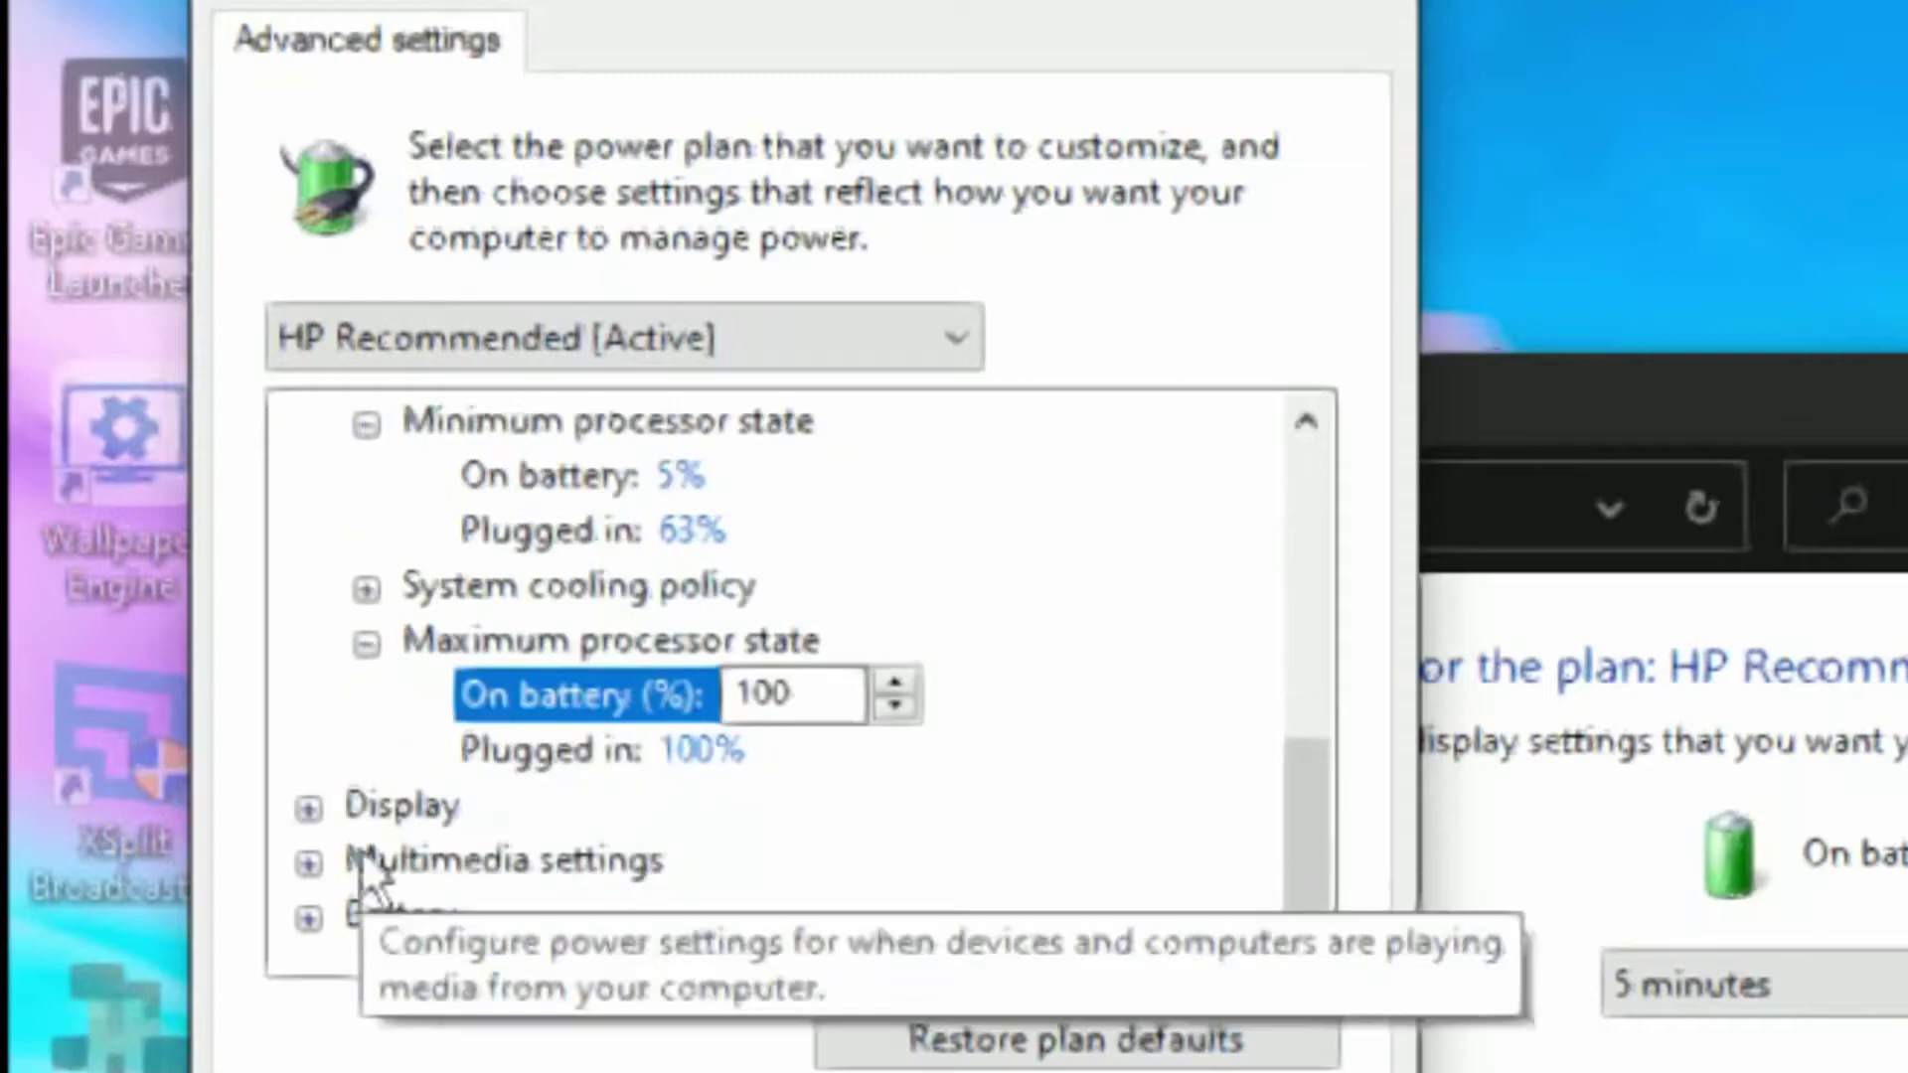
# Expand System cooling policy and inspect its On battery and Plugged in modes.
pyautogui.click(368, 589)
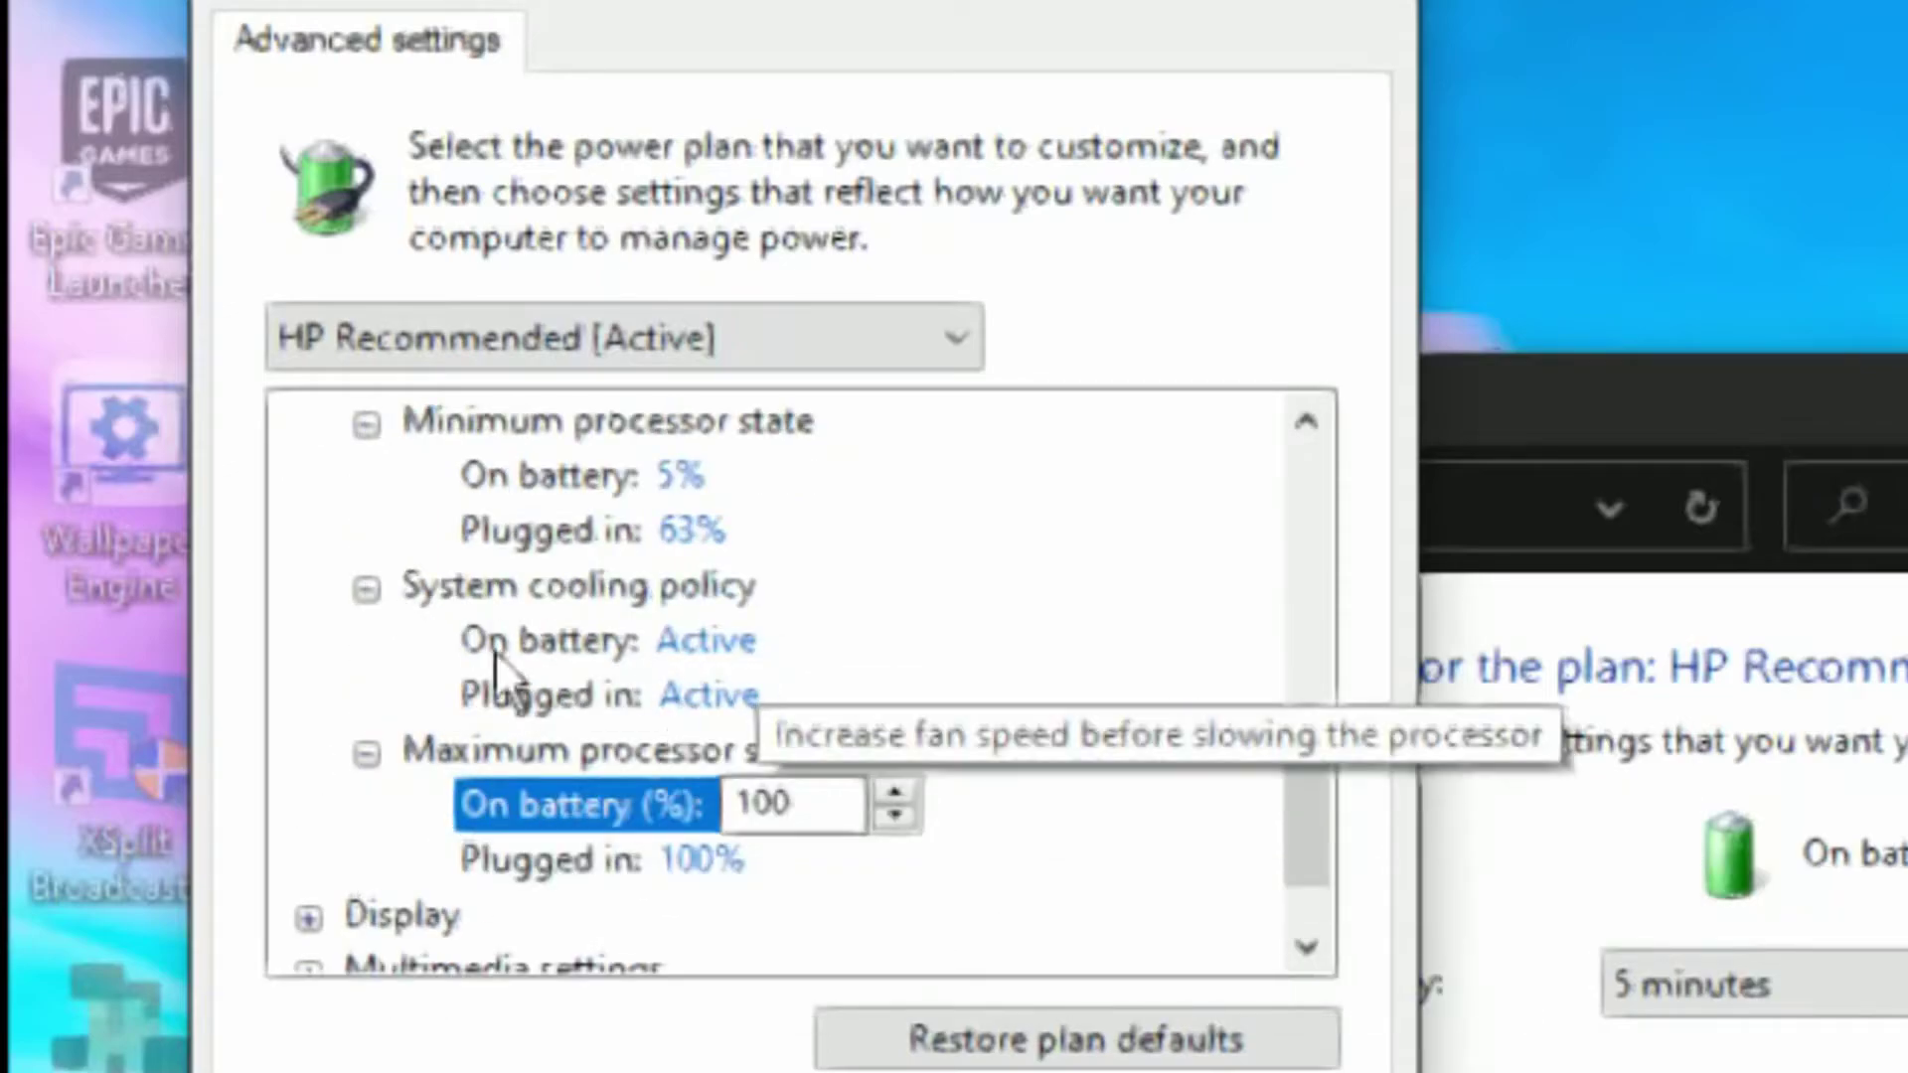
pyautogui.click(682, 652)
pyautogui.click(693, 702)
pyautogui.click(705, 644)
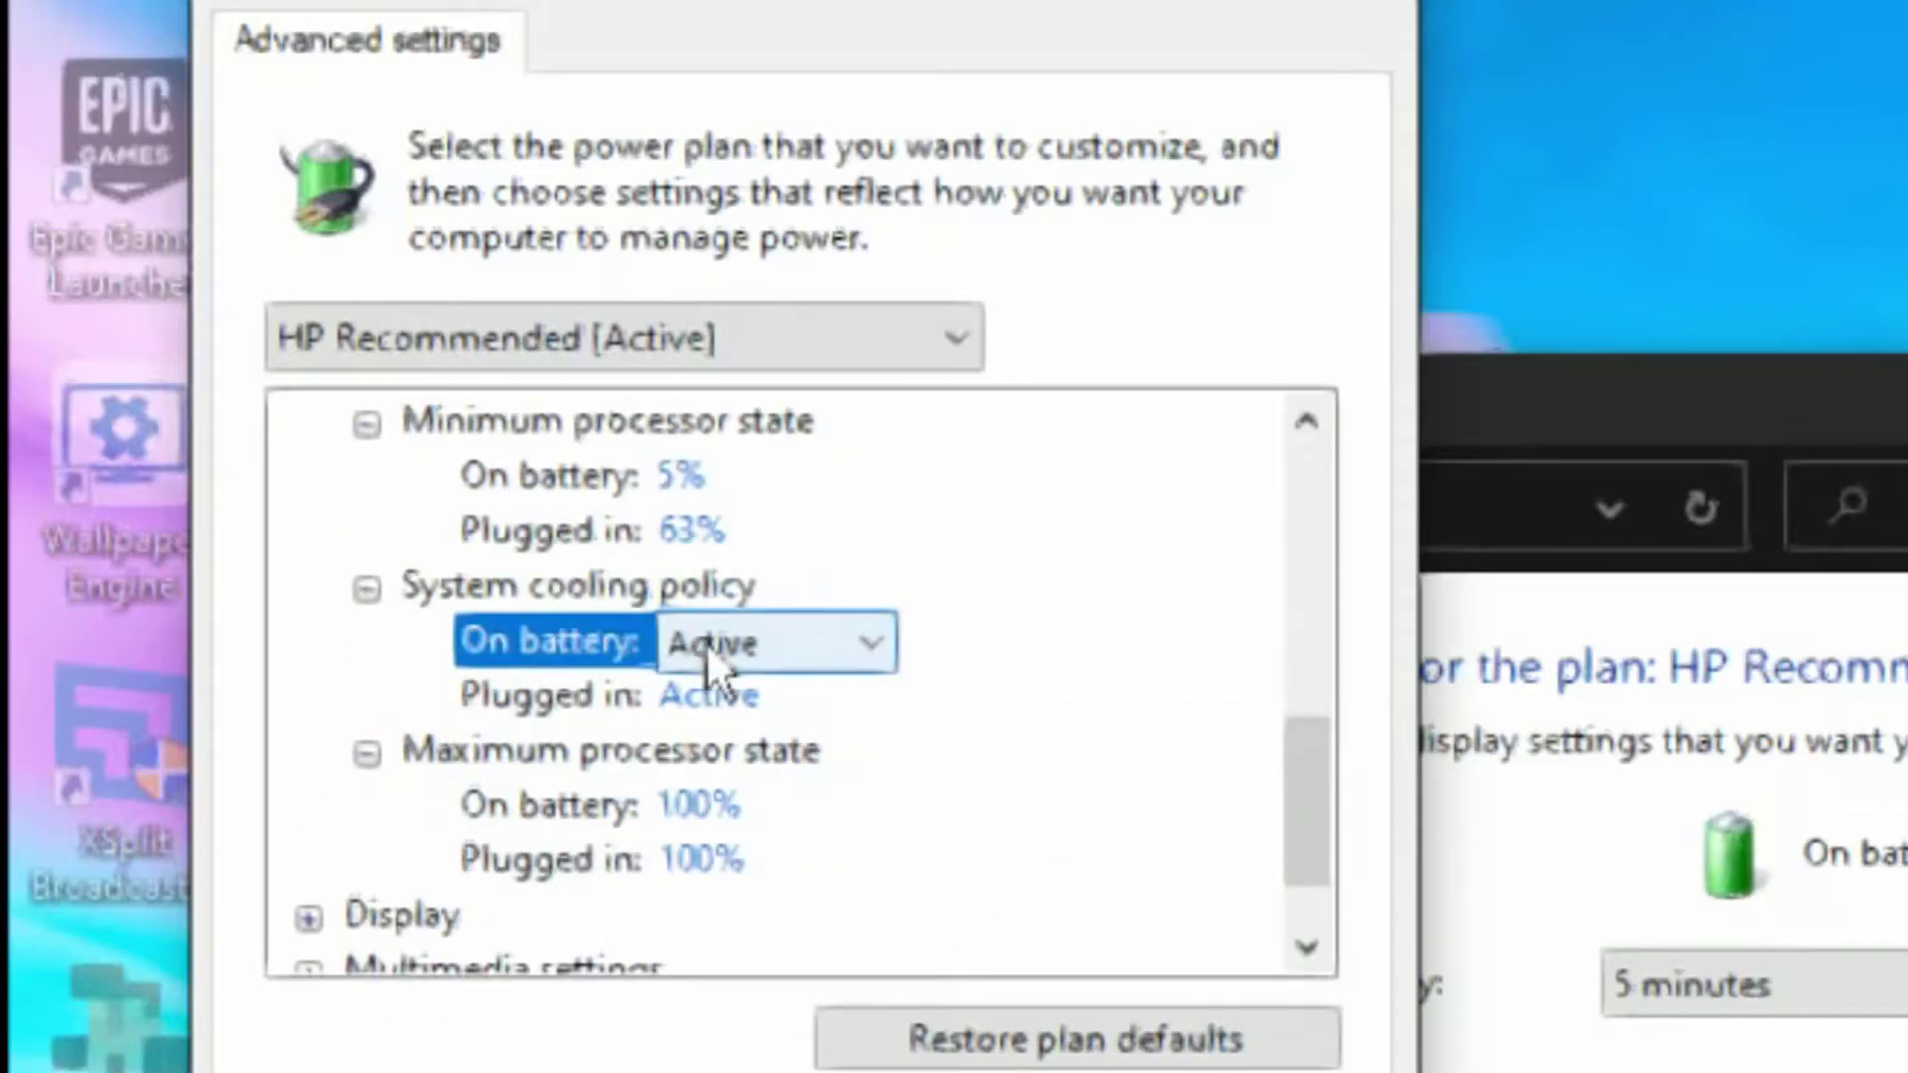
pyautogui.click(706, 644)
pyautogui.click(706, 652)
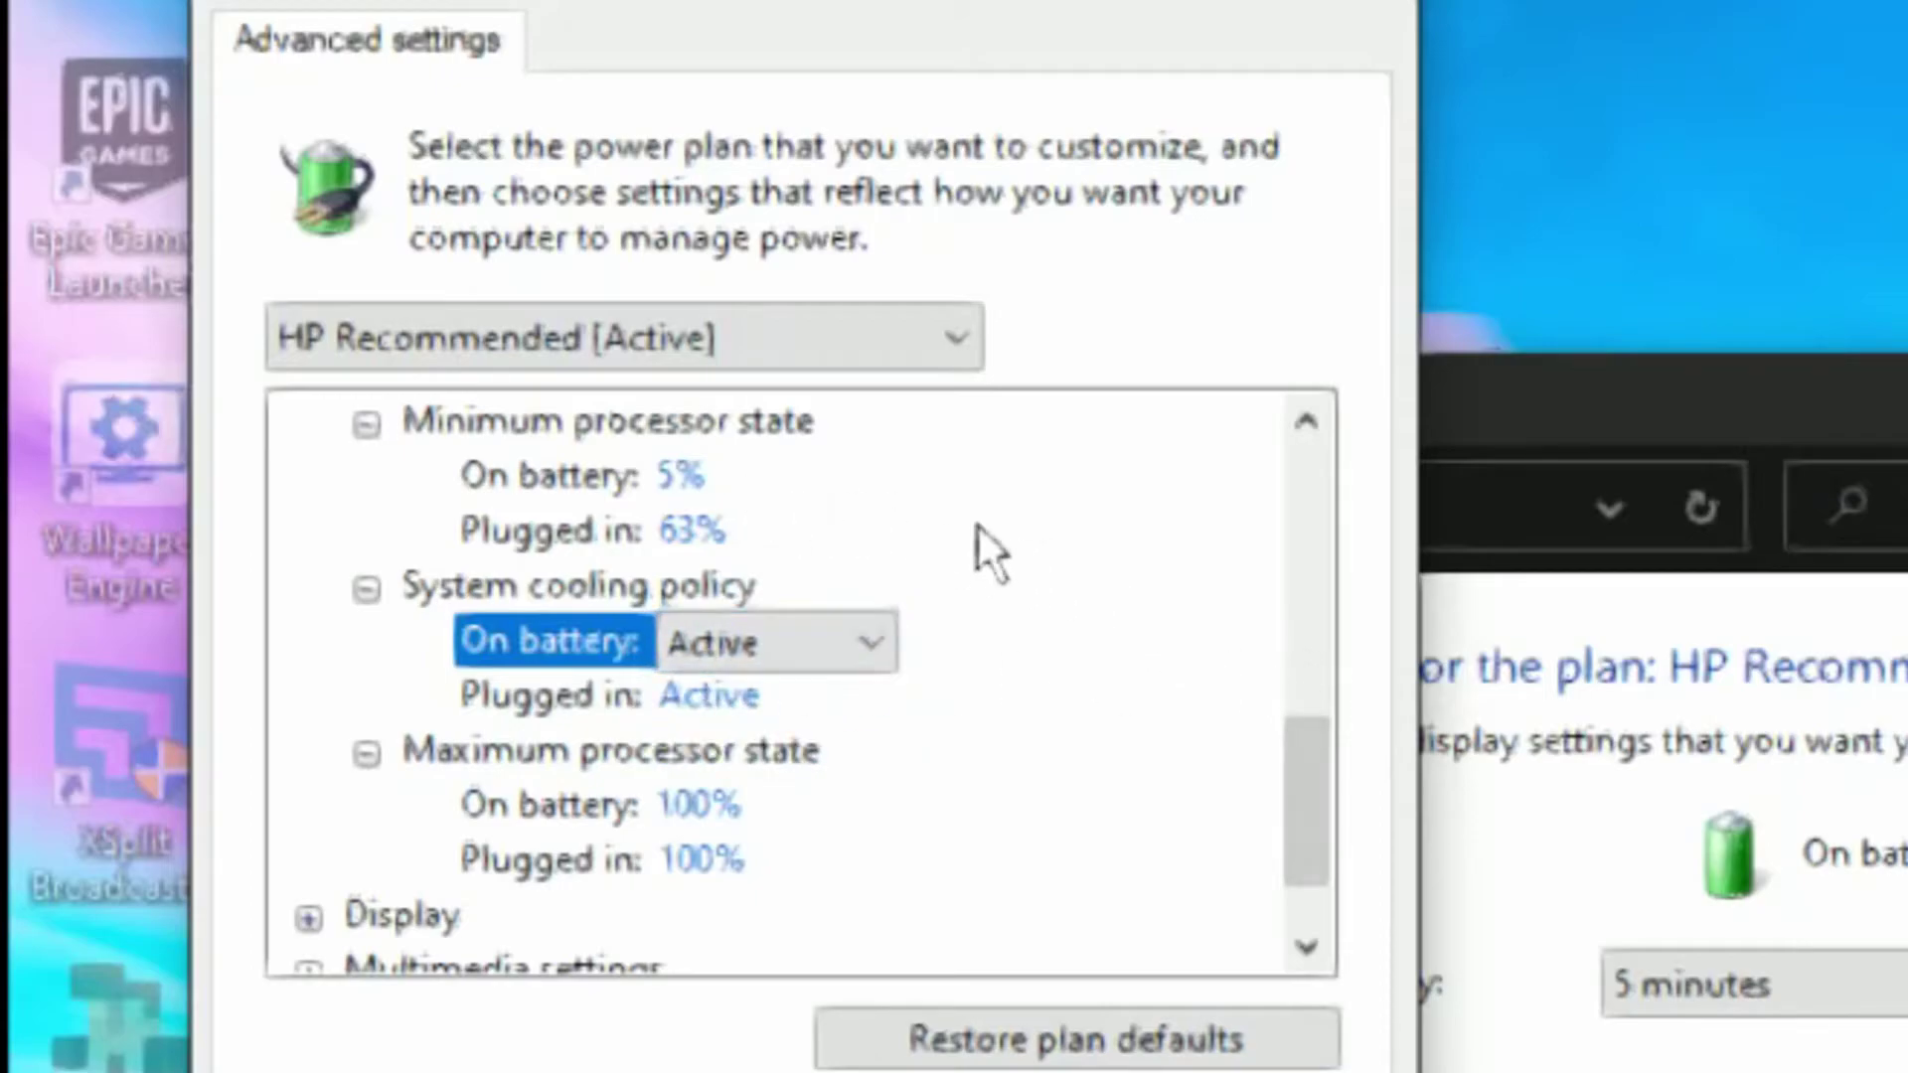
pyautogui.scroll(-1, 1035, 609)
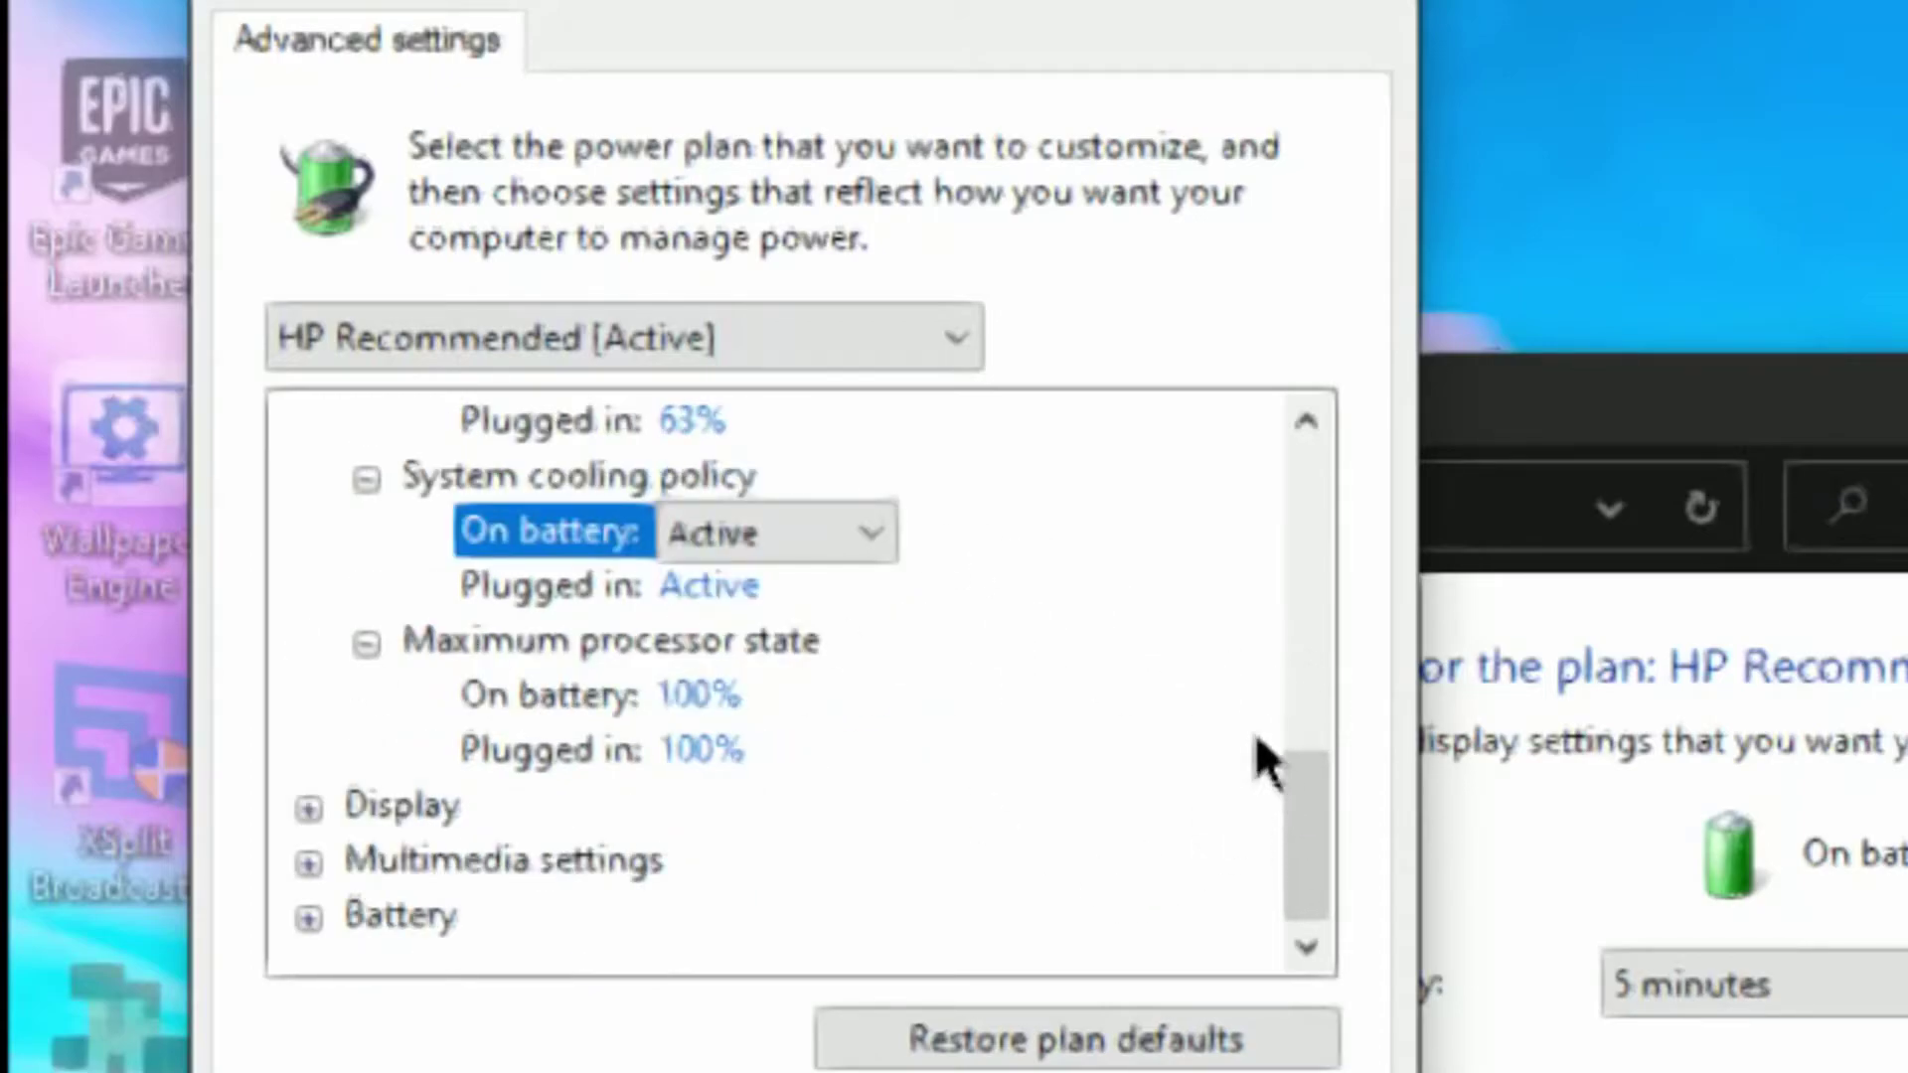
pyautogui.scroll(10, 1258, 741)
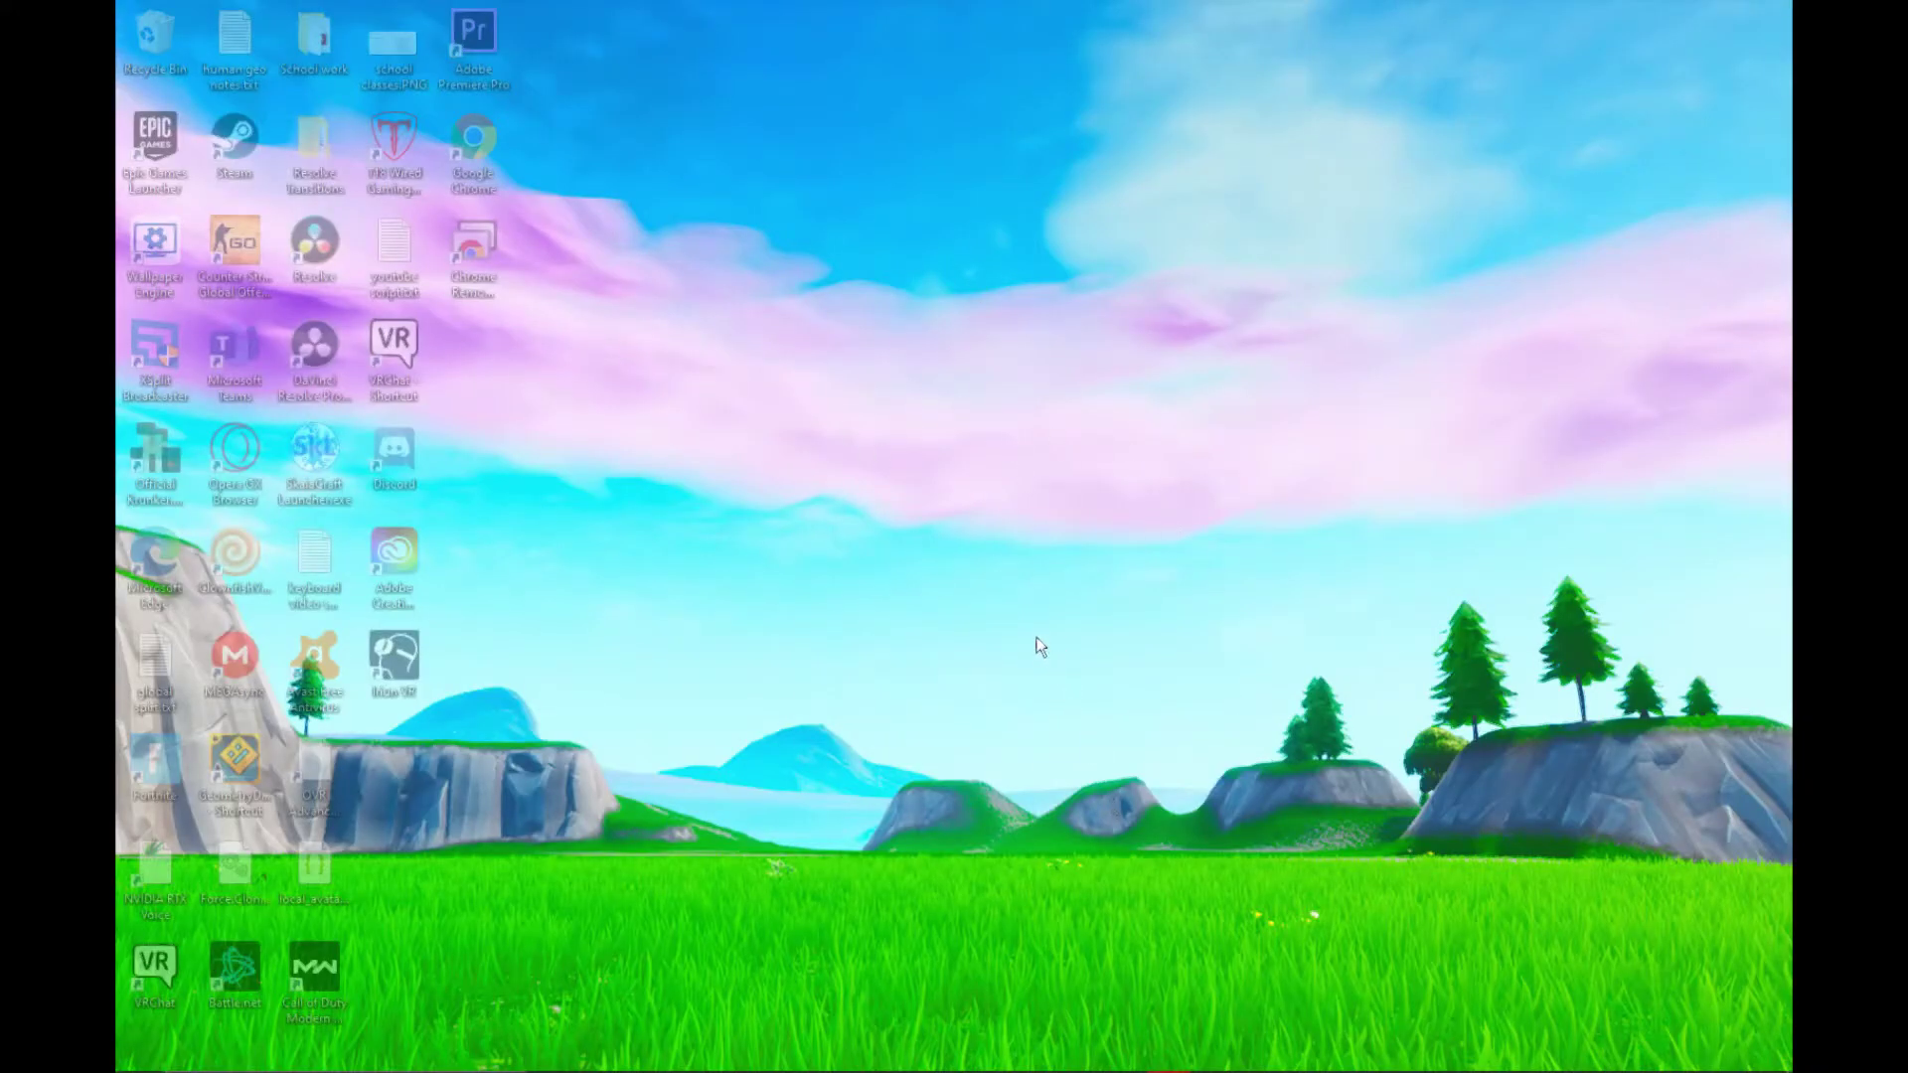
# Find GeForce Experience through the Windows search and launch it.
pyautogui.rightClick(1034, 644)
pyautogui.click(773, 874)
pyautogui.click(196, 1051)
pyautogui.write('ga')
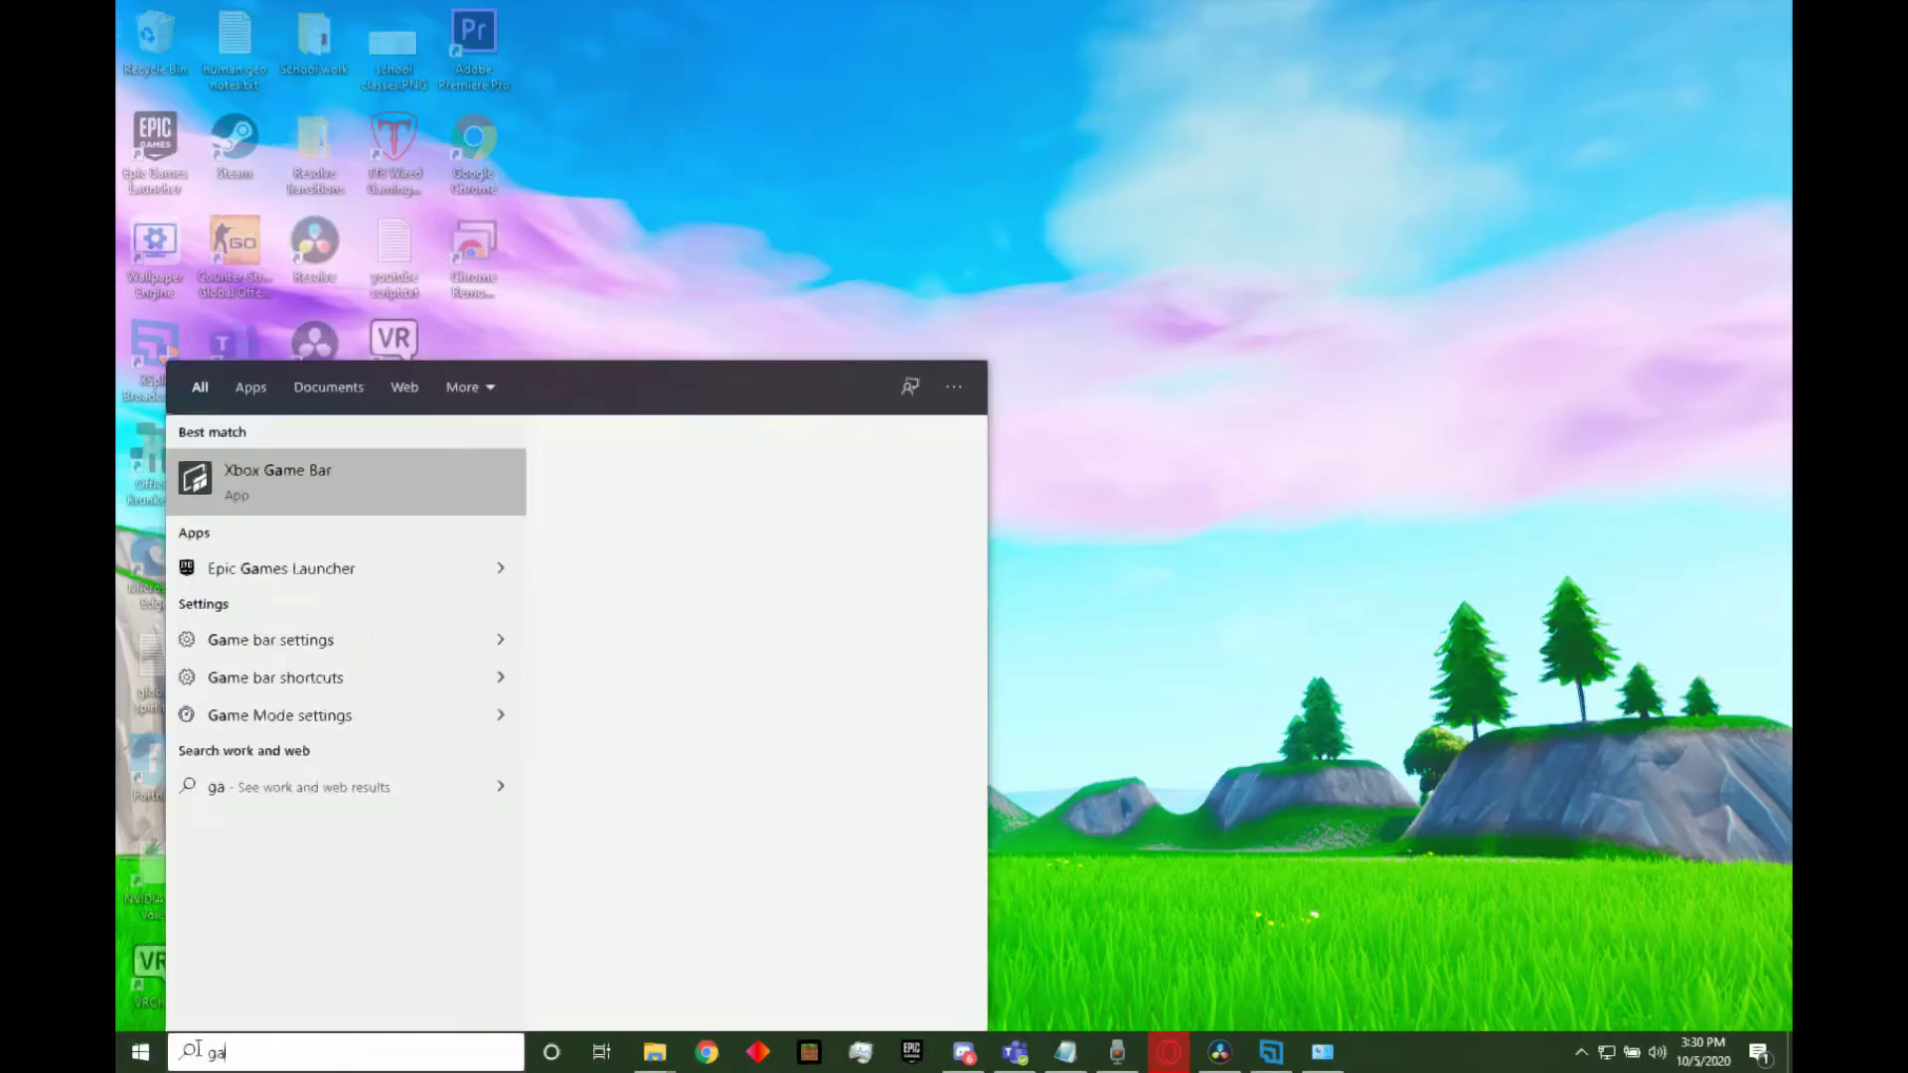
pyautogui.press('BackSpace')
pyautogui.press('Return')
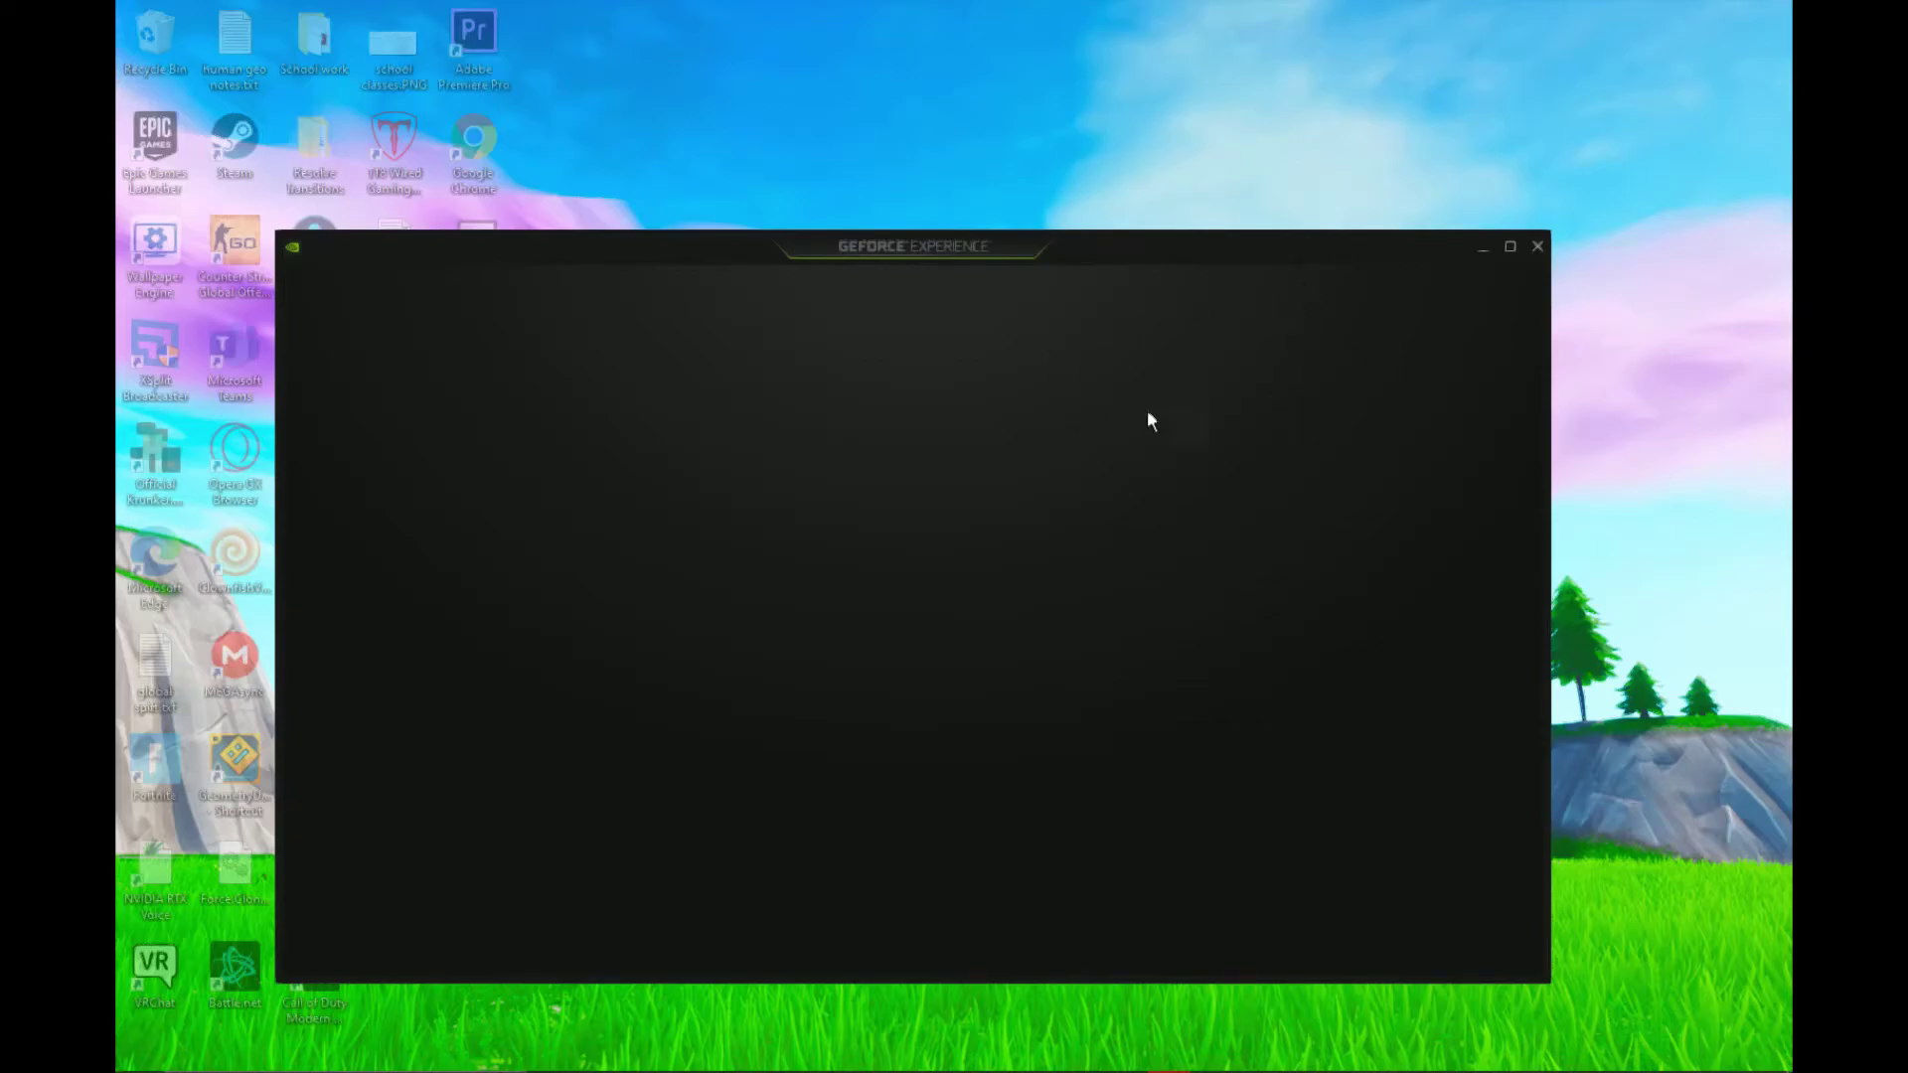
# Check for updates to the graphics driver in GeForce Experience, and close the program.
pyautogui.click(458, 298)
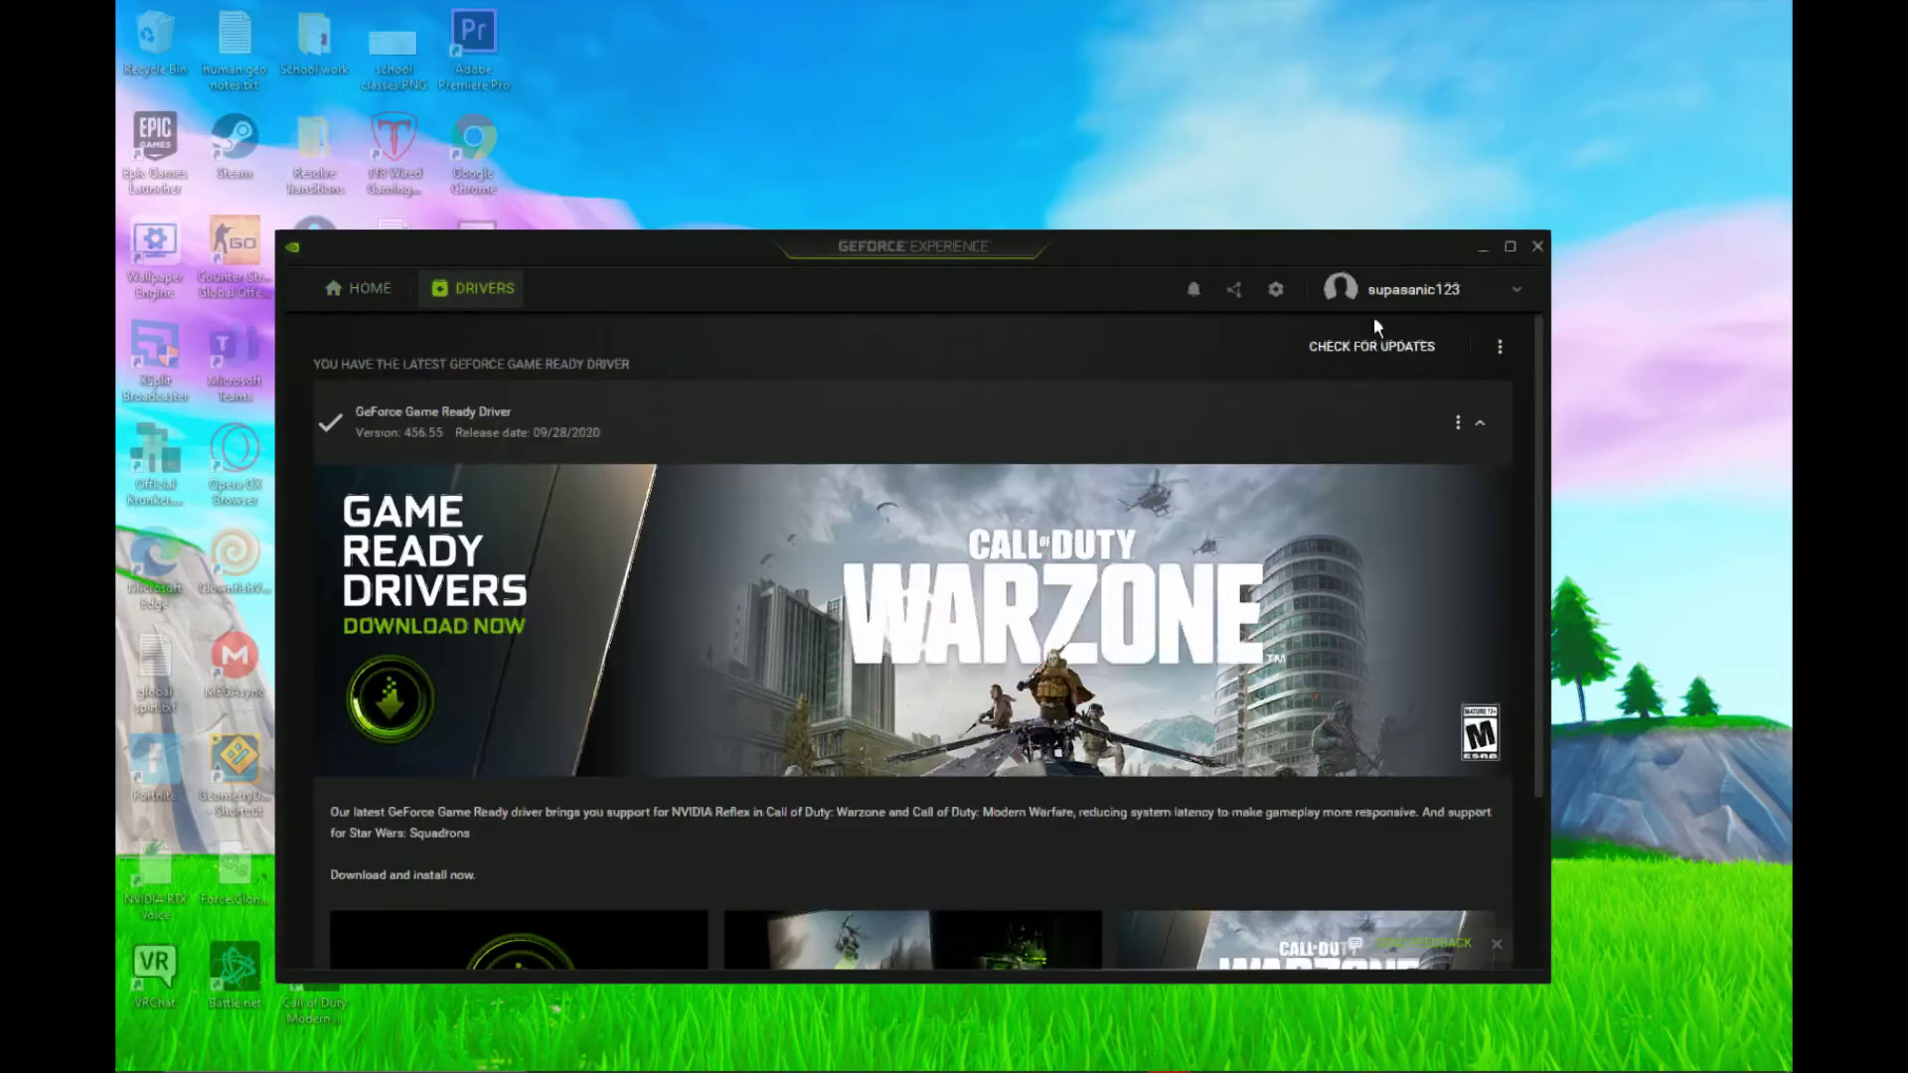
pyautogui.click(1380, 350)
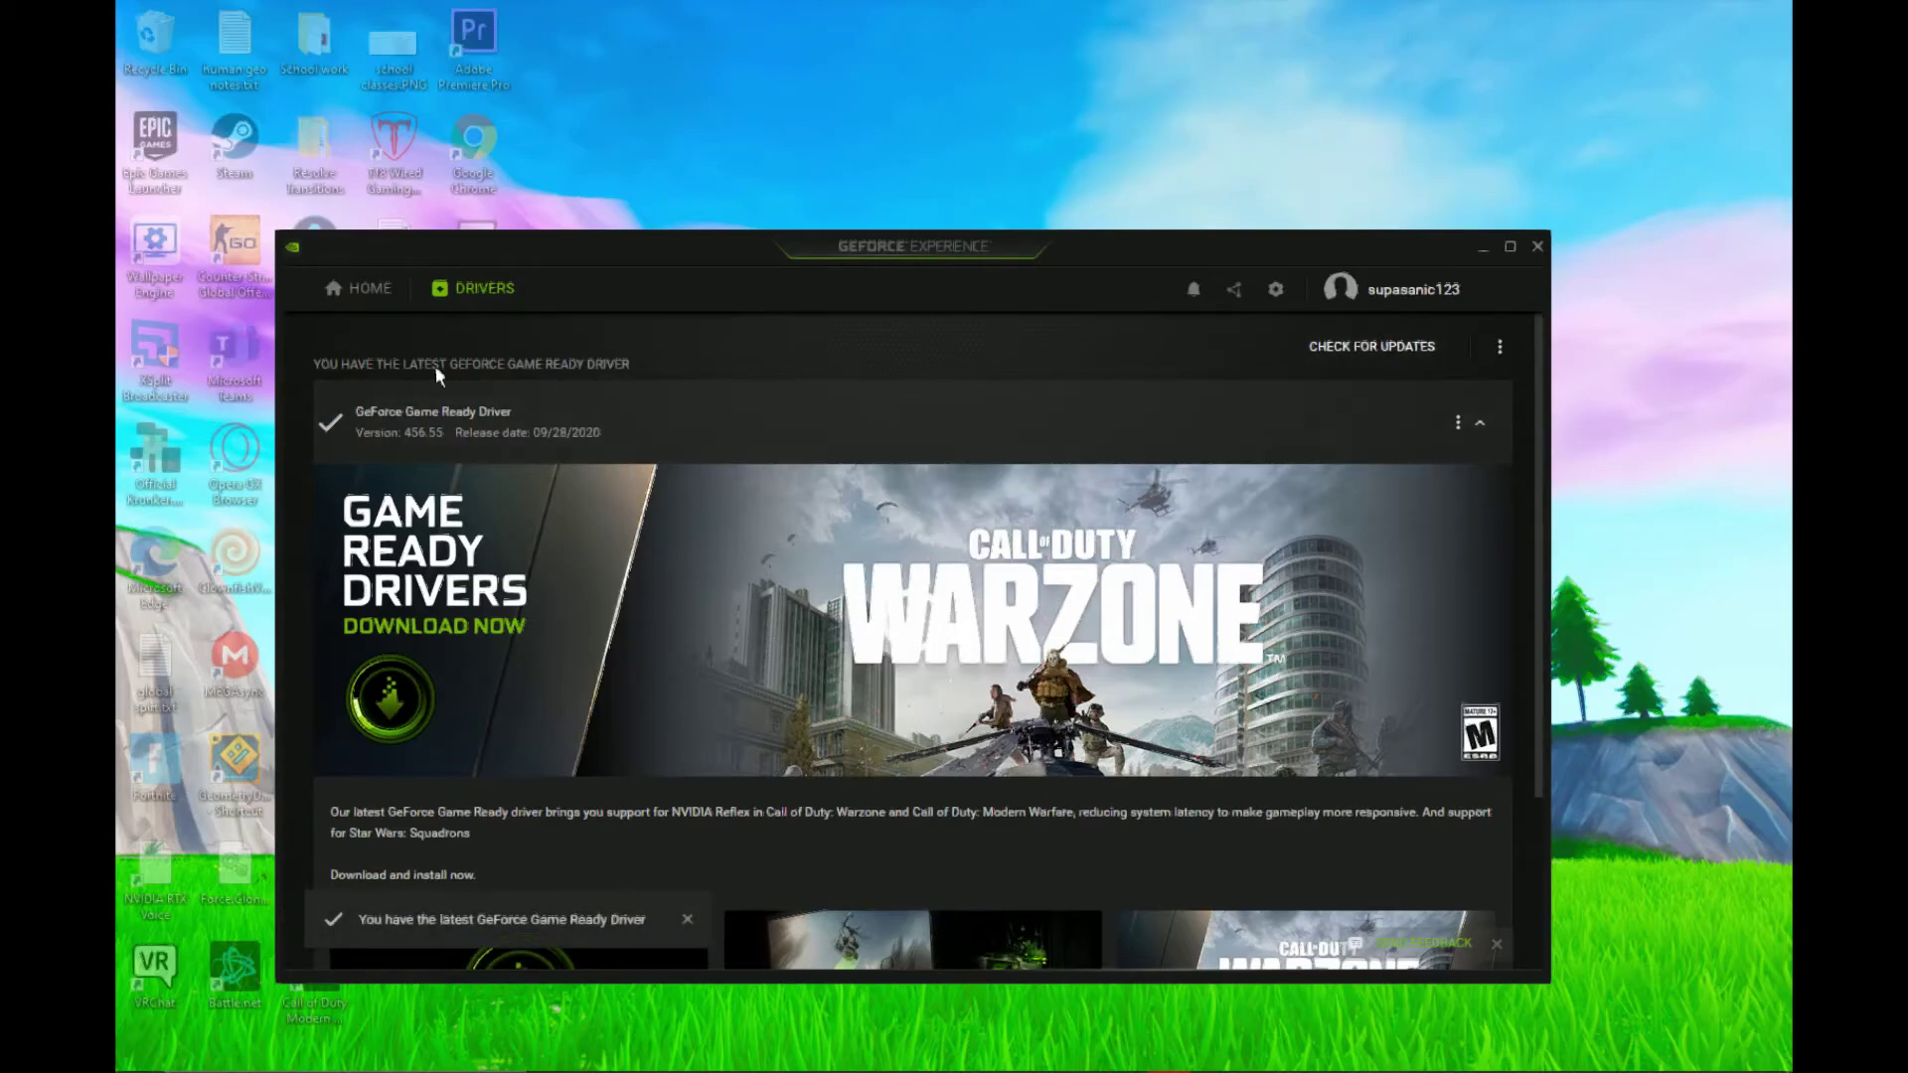
pyautogui.click(1536, 248)
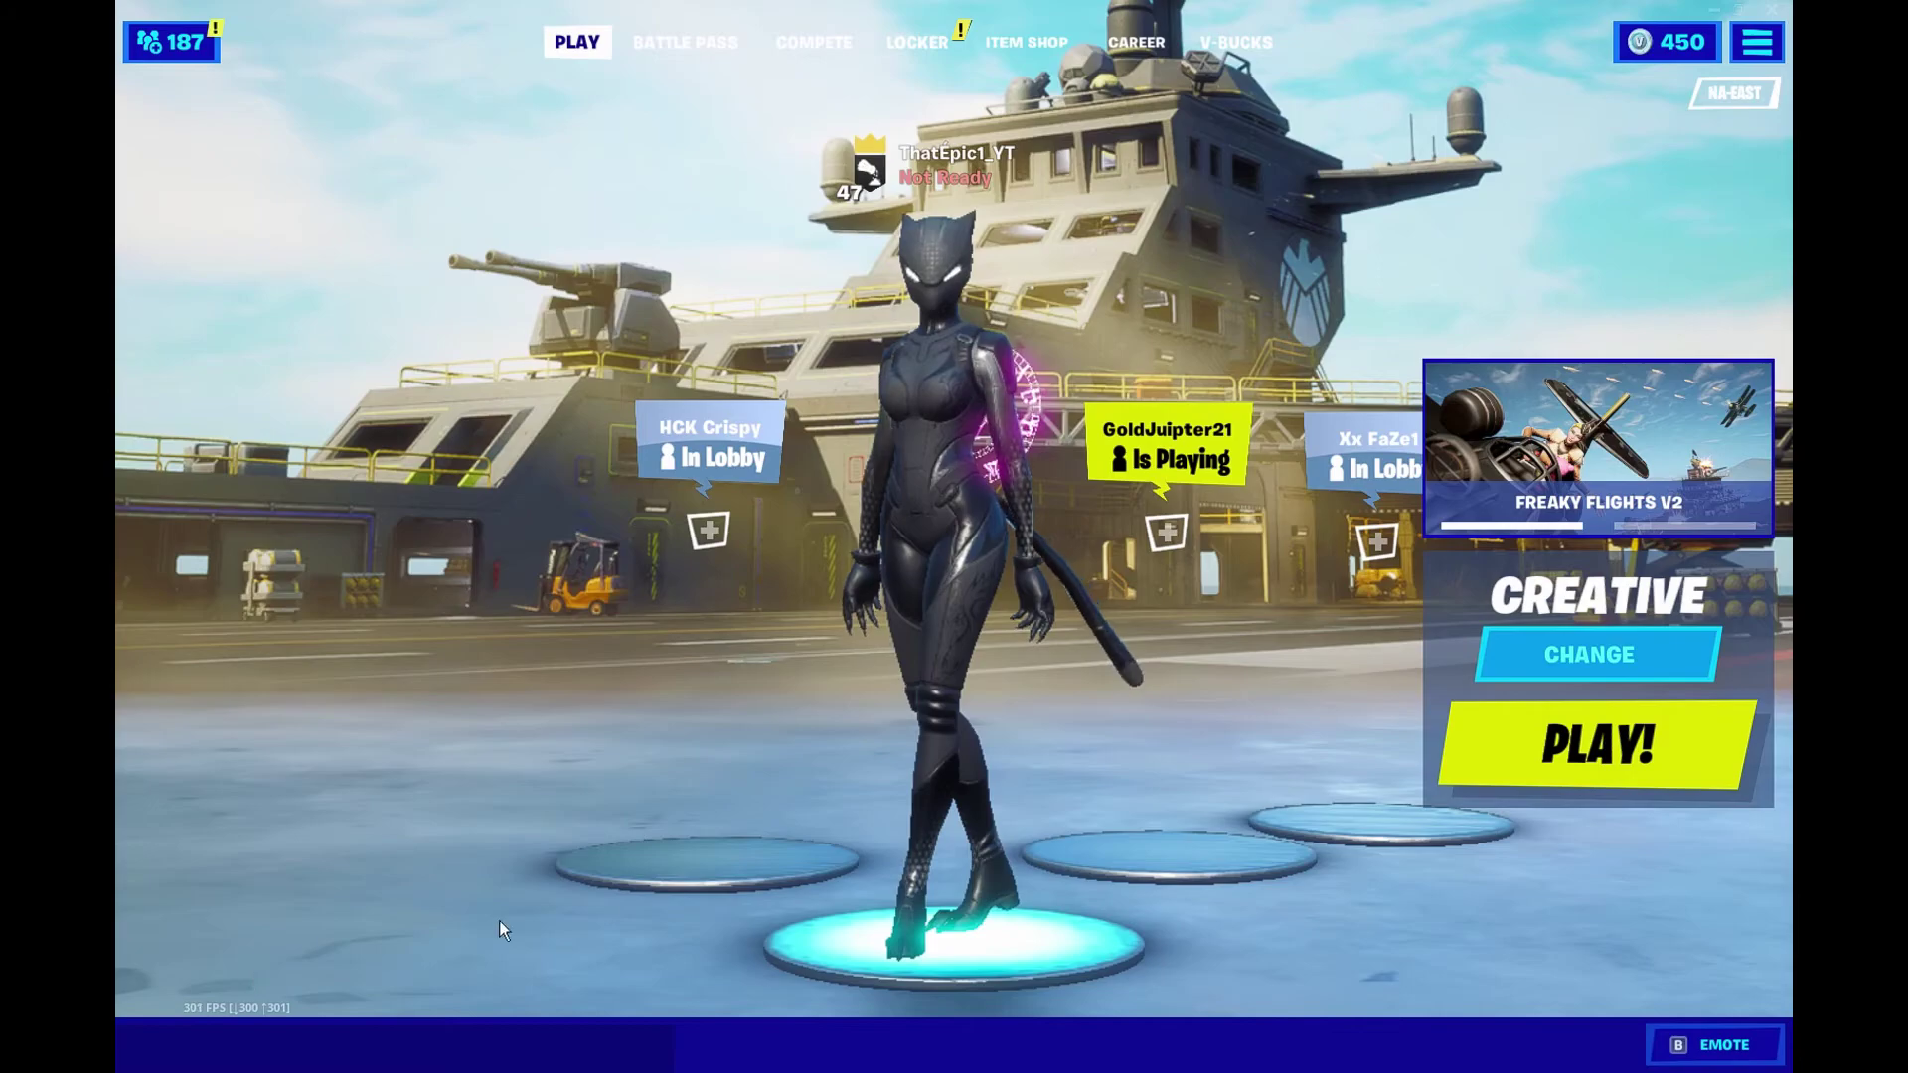
# Switch to Fortnite, open its video settings and review the Graphics and Graphics Quality options.
pyautogui.click(1756, 43)
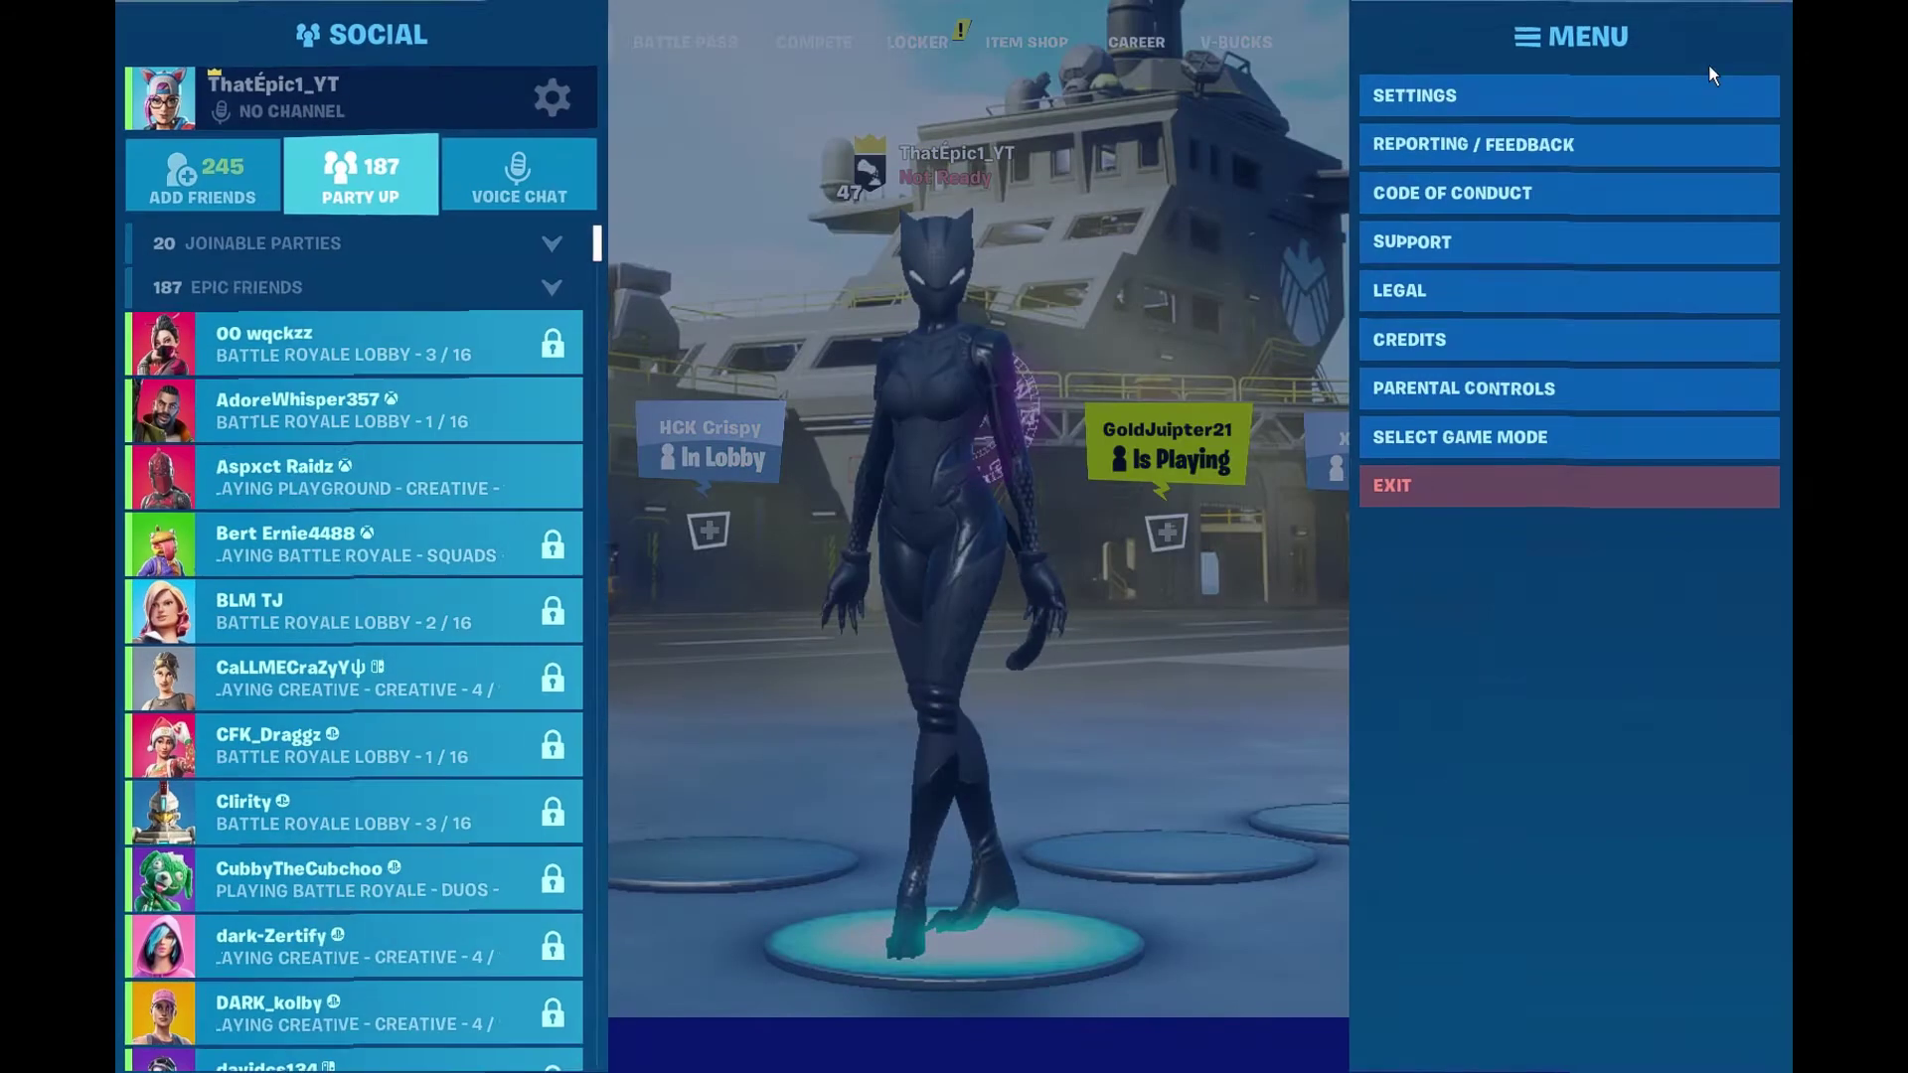
pyautogui.click(1601, 99)
pyautogui.scroll(-3, 640, 581)
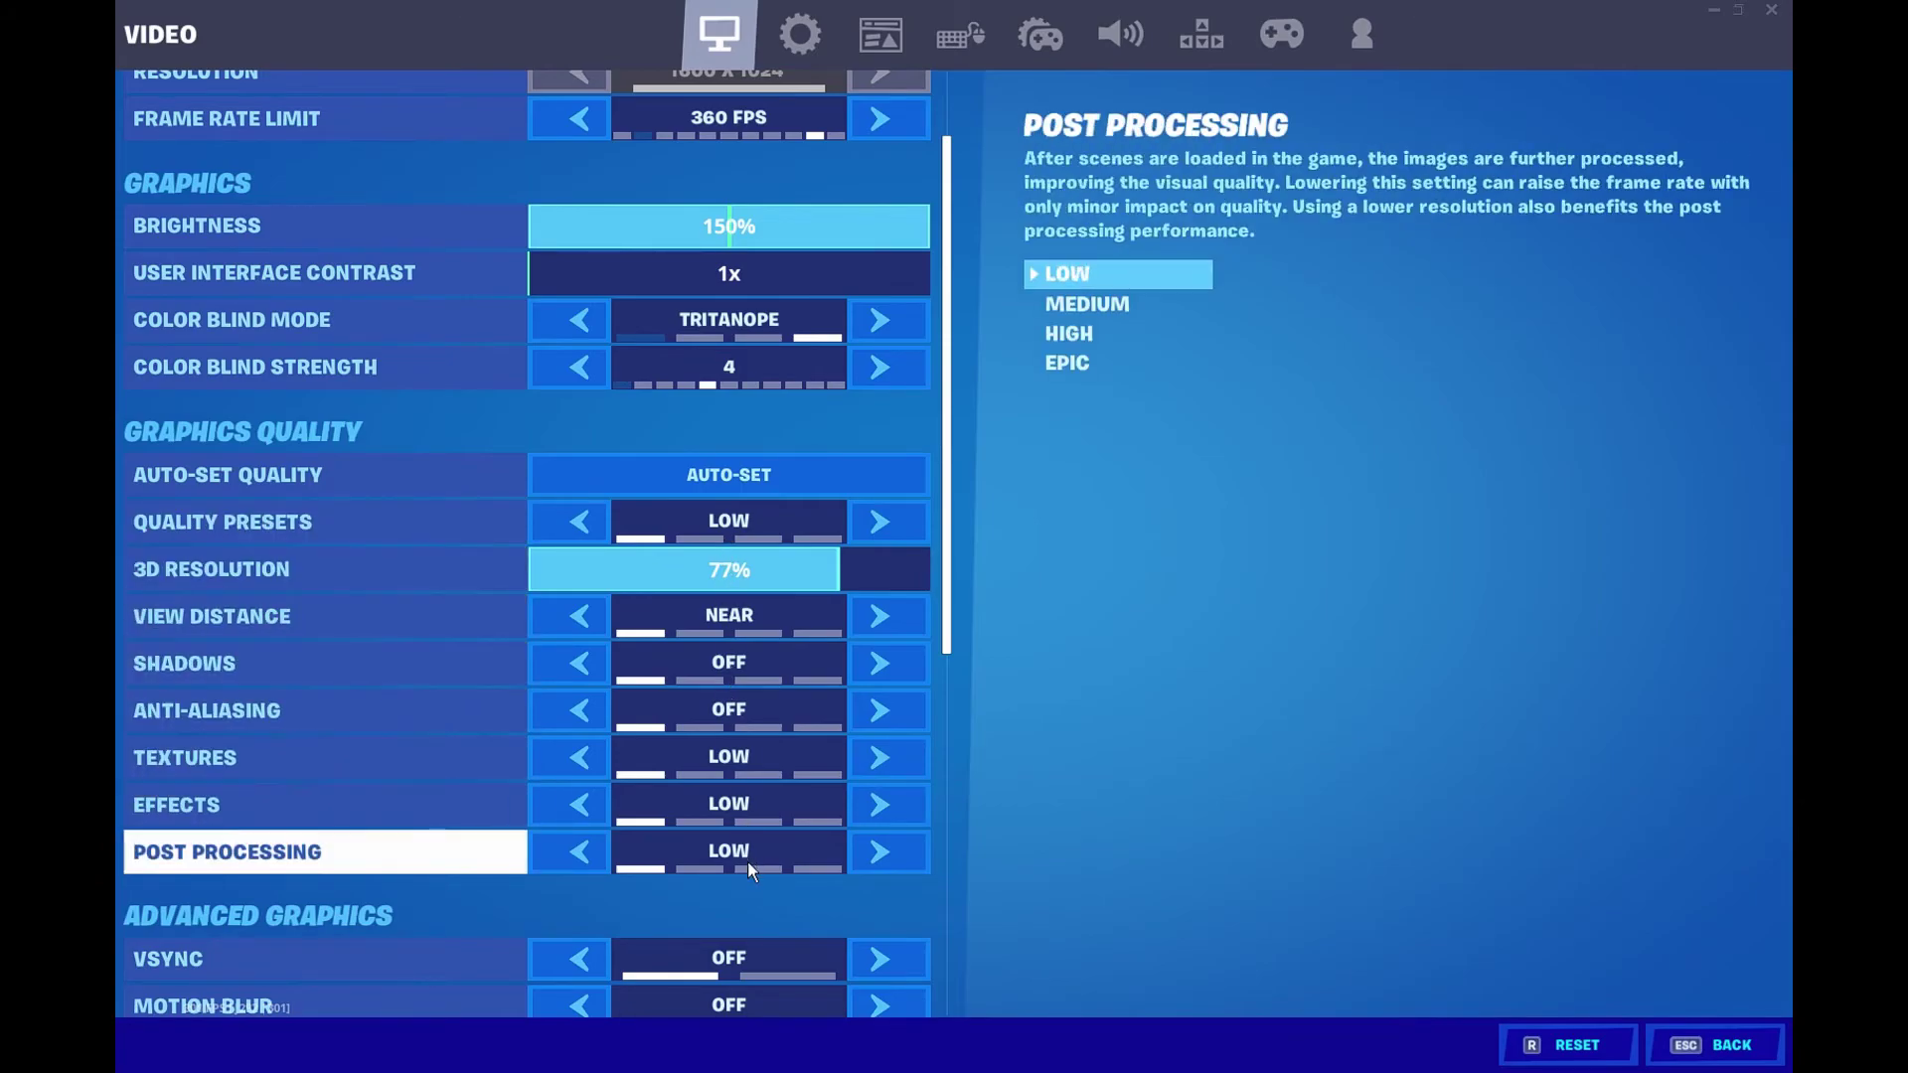
pyautogui.scroll(-2, 747, 860)
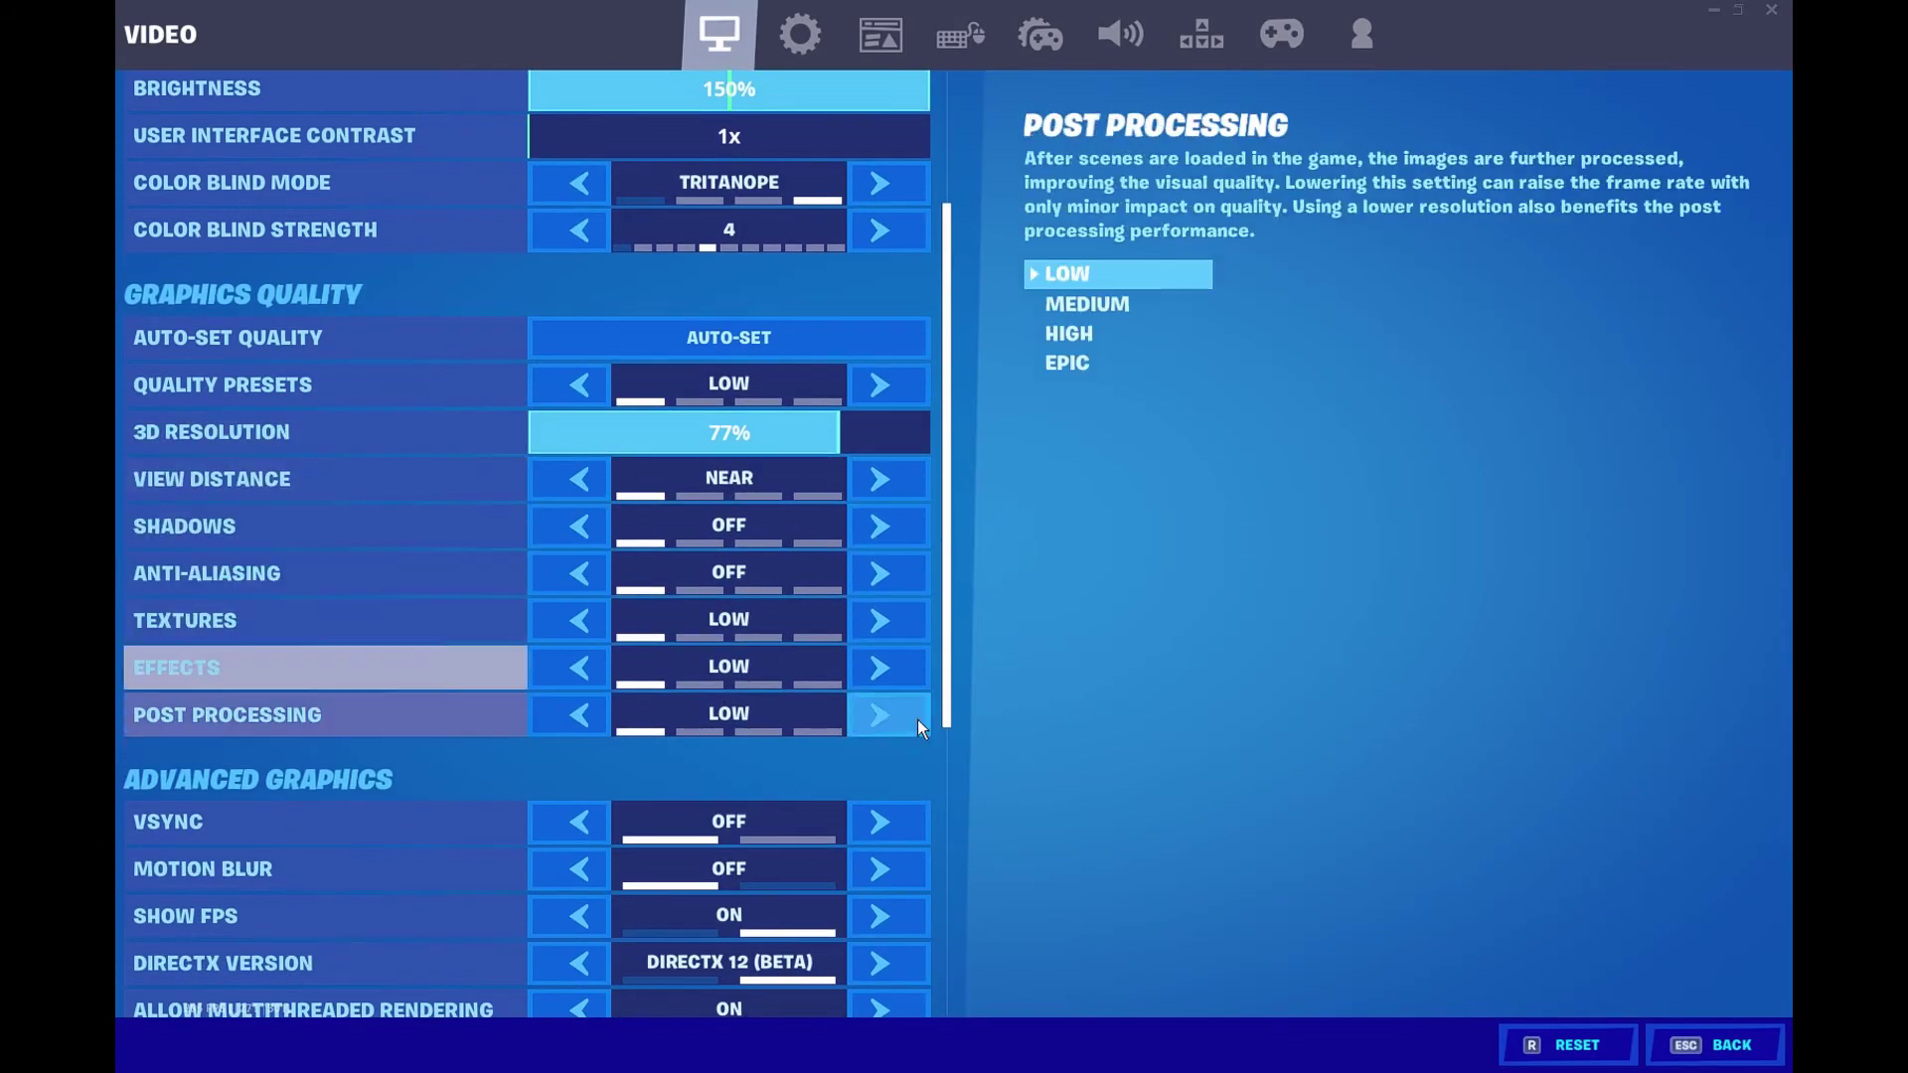
pyautogui.scroll(-1, 686, 435)
pyautogui.scroll(-2, 686, 435)
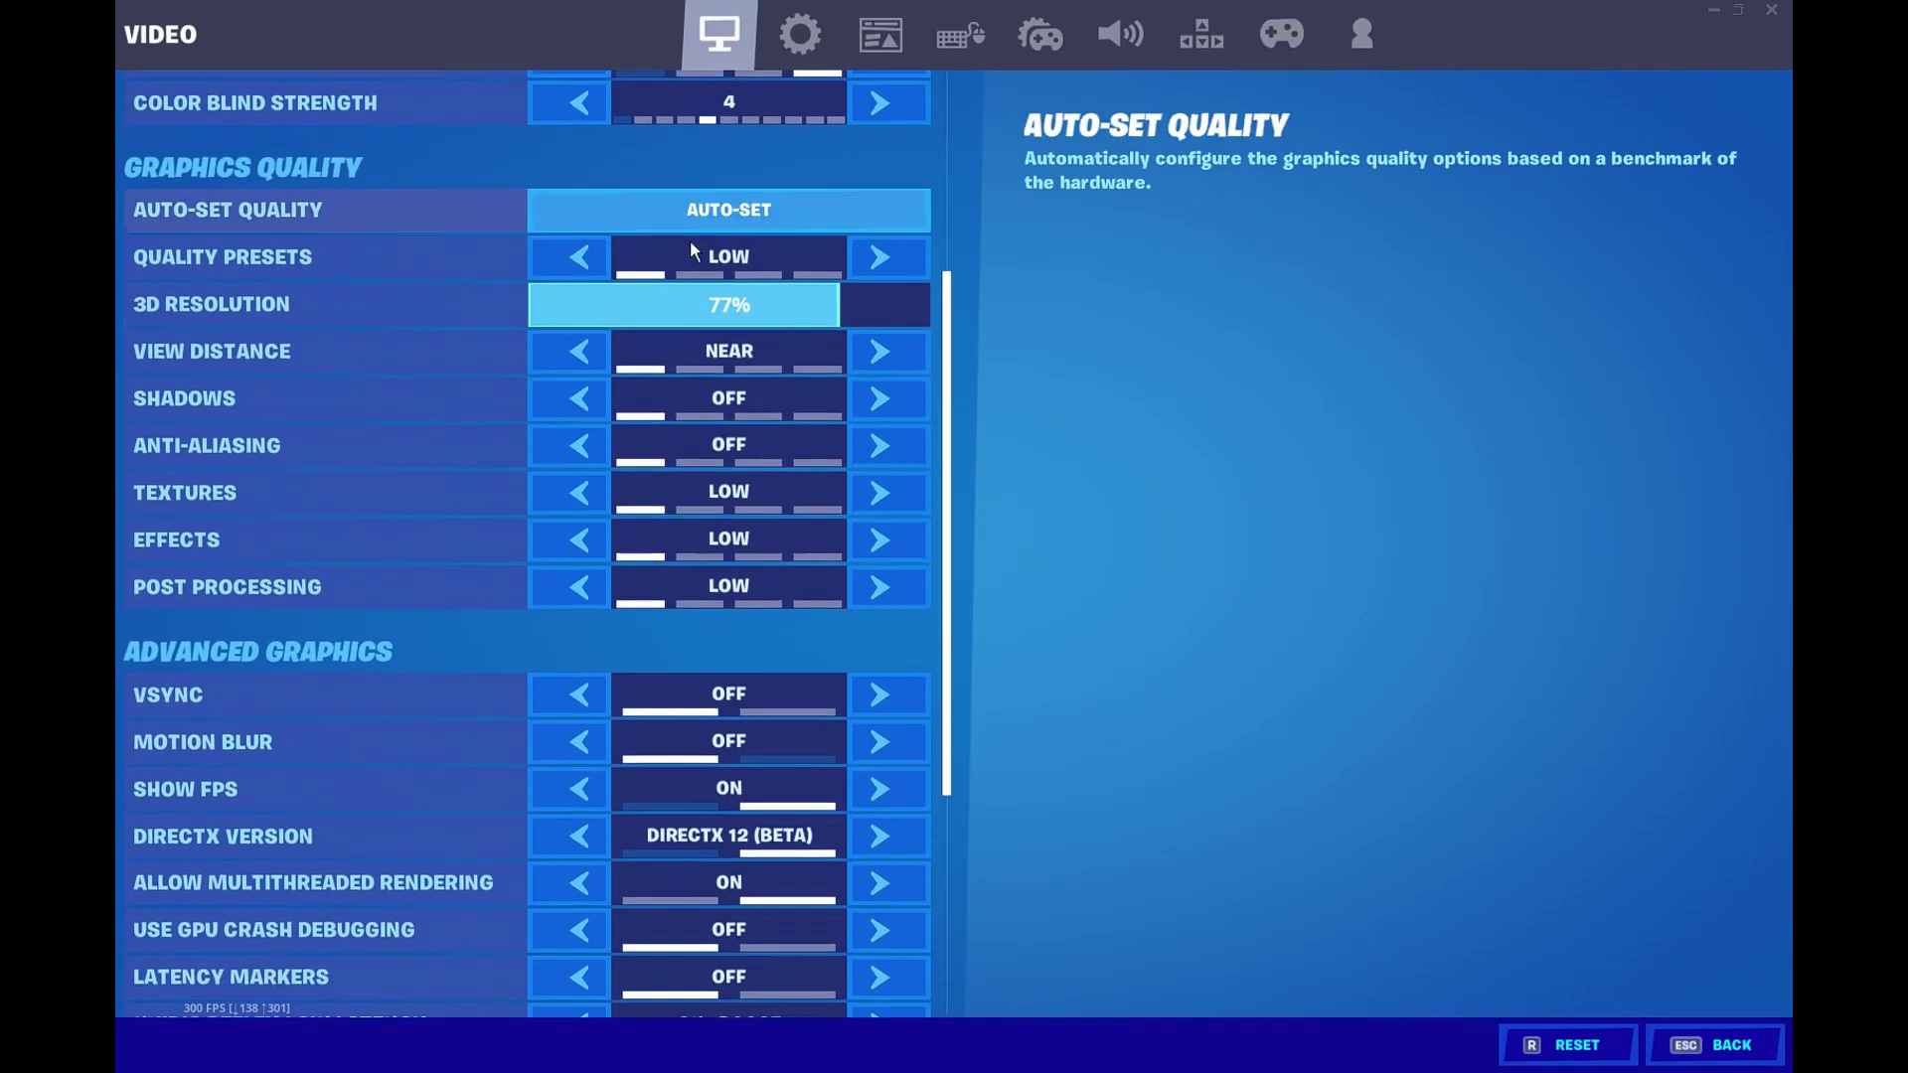
# Review the Advanced Graphics and Ray Tracing options, including NVIDIA Reflex Low Latency and DLSS, and return to the Display section.
pyautogui.scroll(-5, 637, 476)
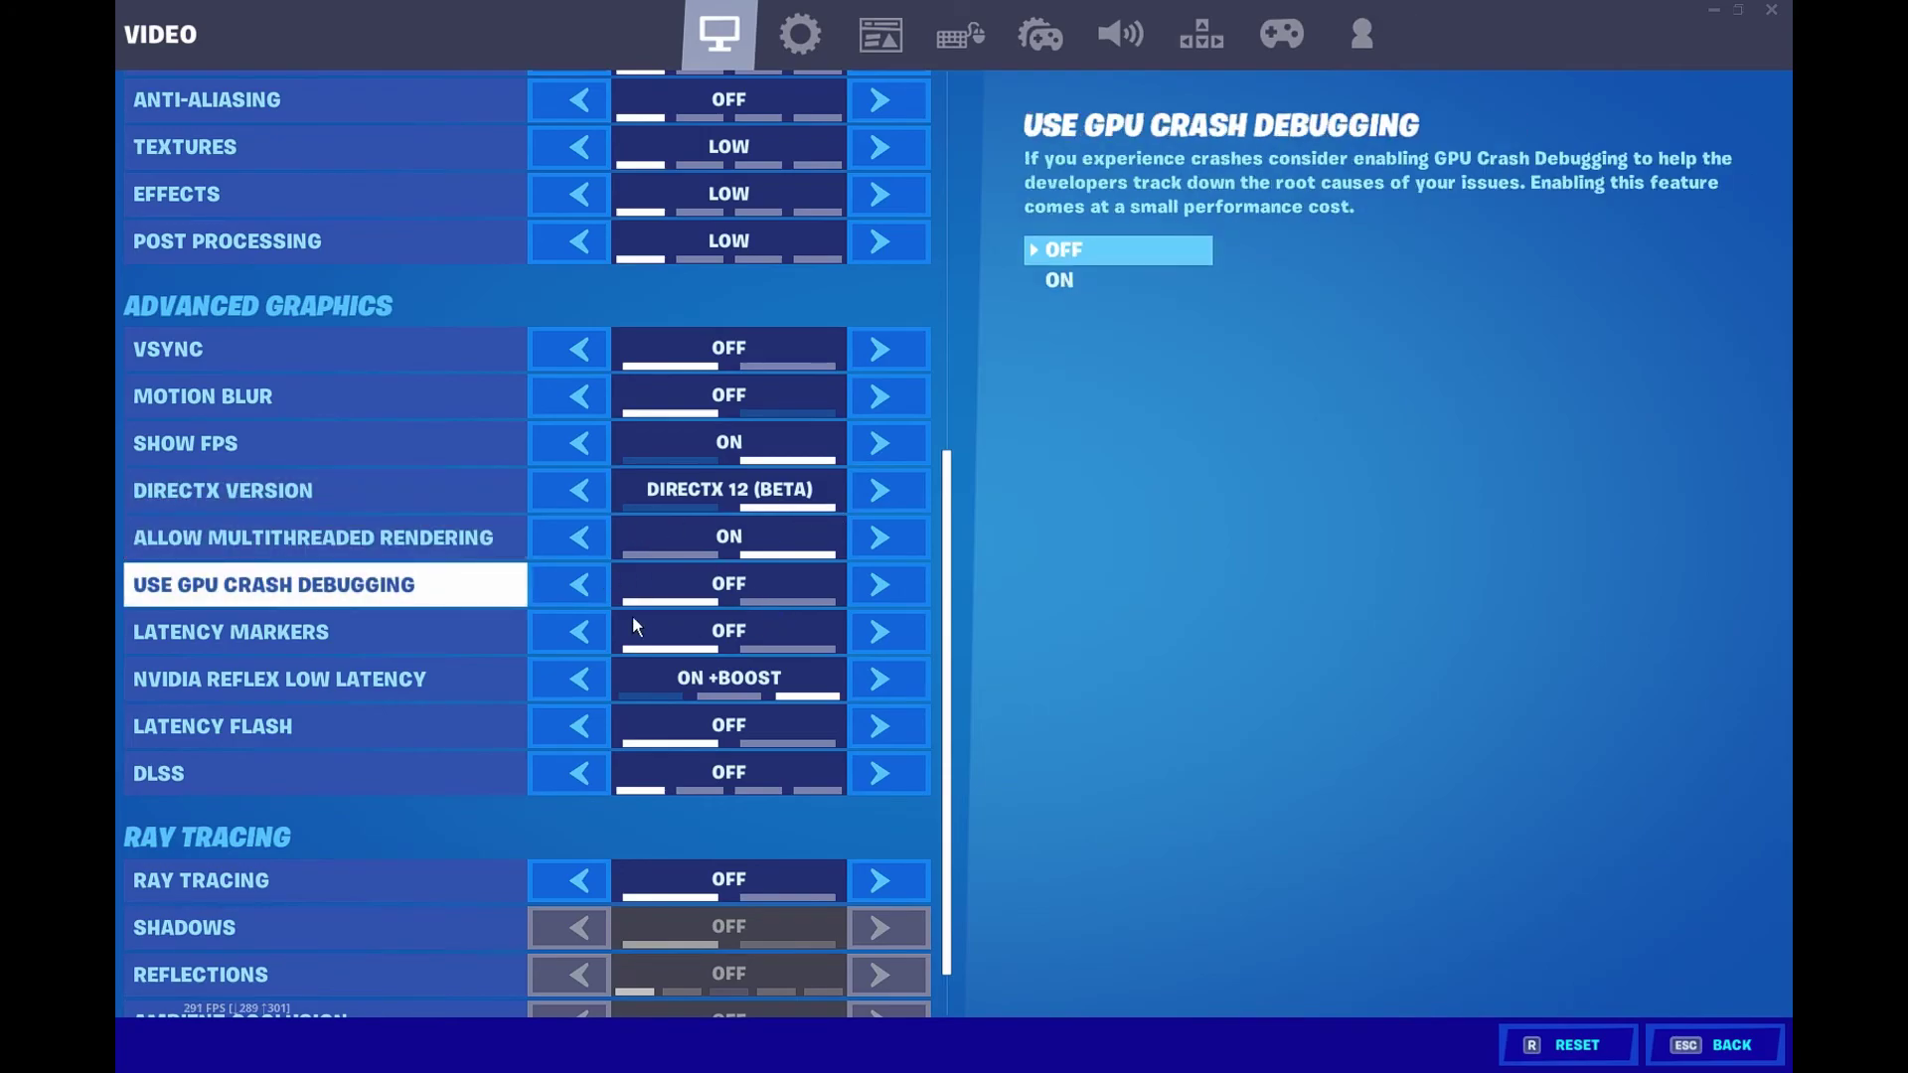
pyautogui.scroll(-2, 756, 630)
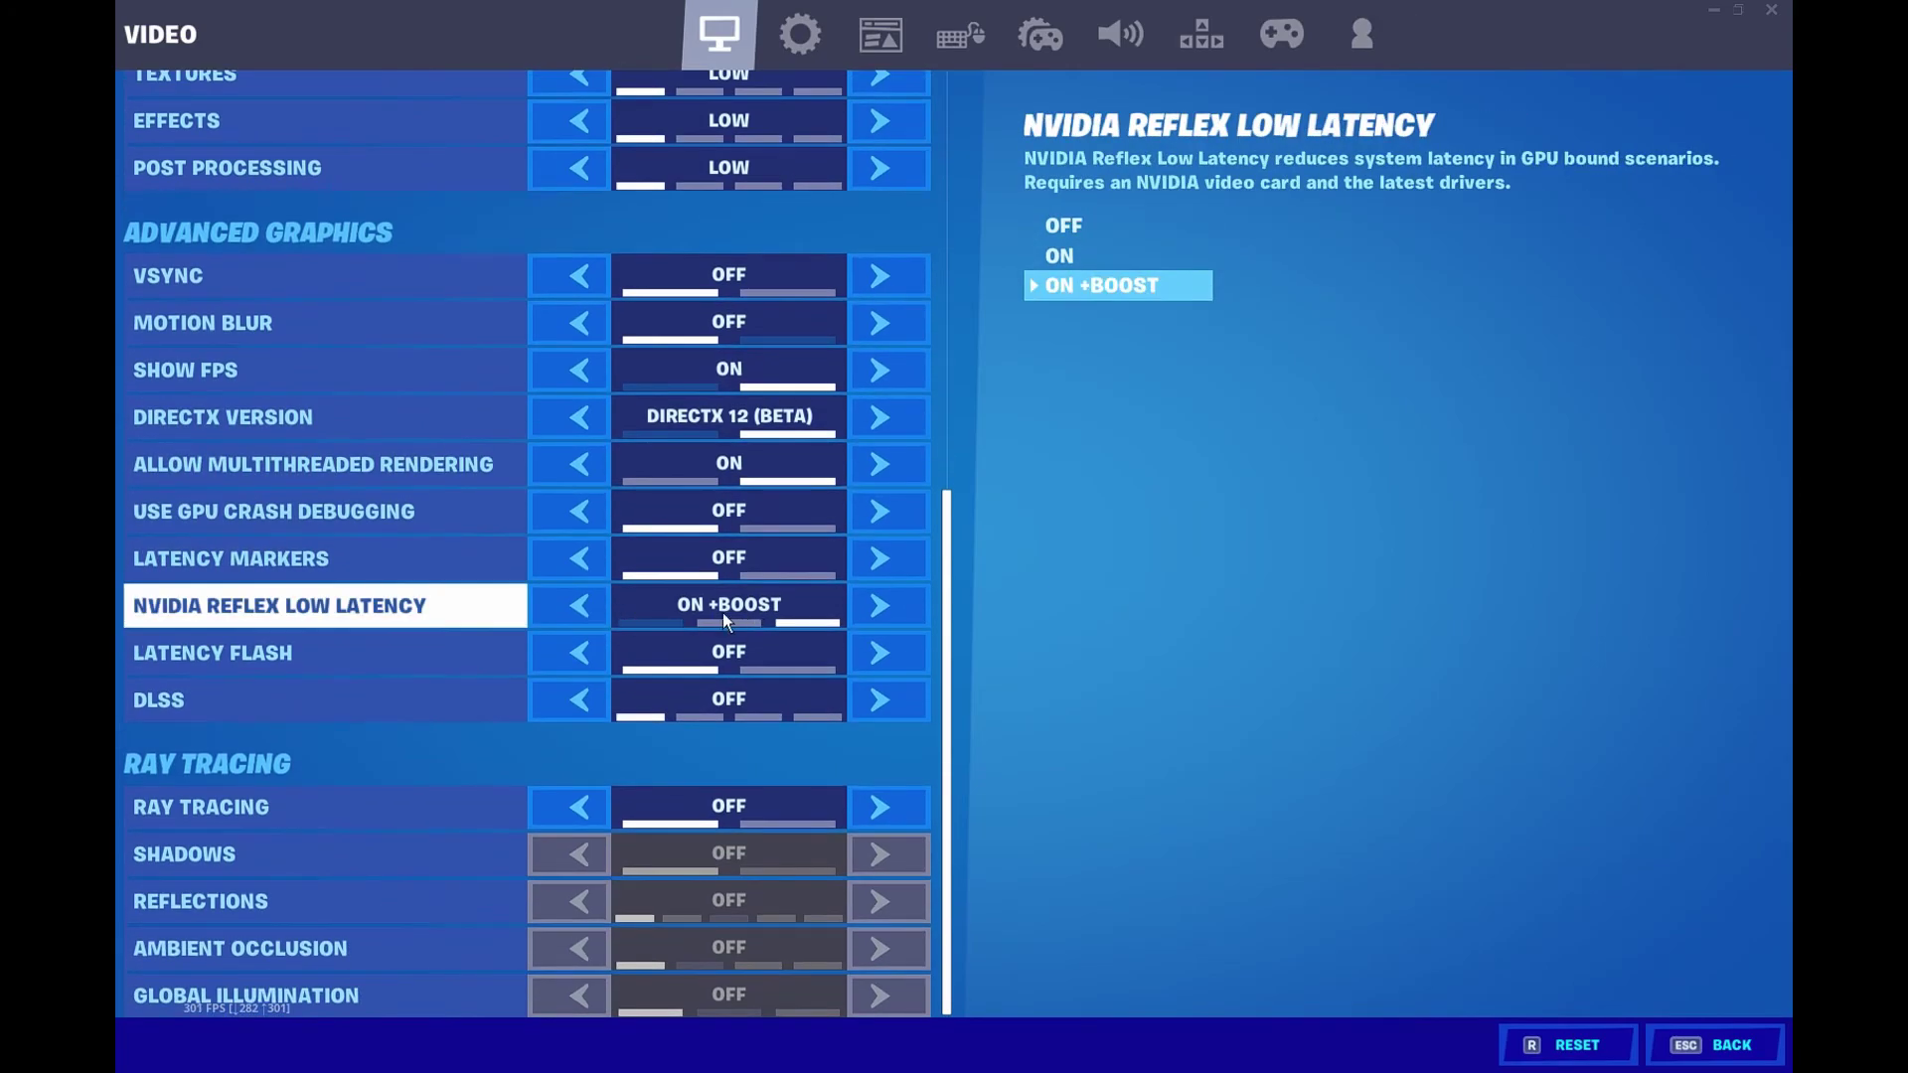
pyautogui.scroll(5, 692, 692)
pyautogui.scroll(7, 683, 947)
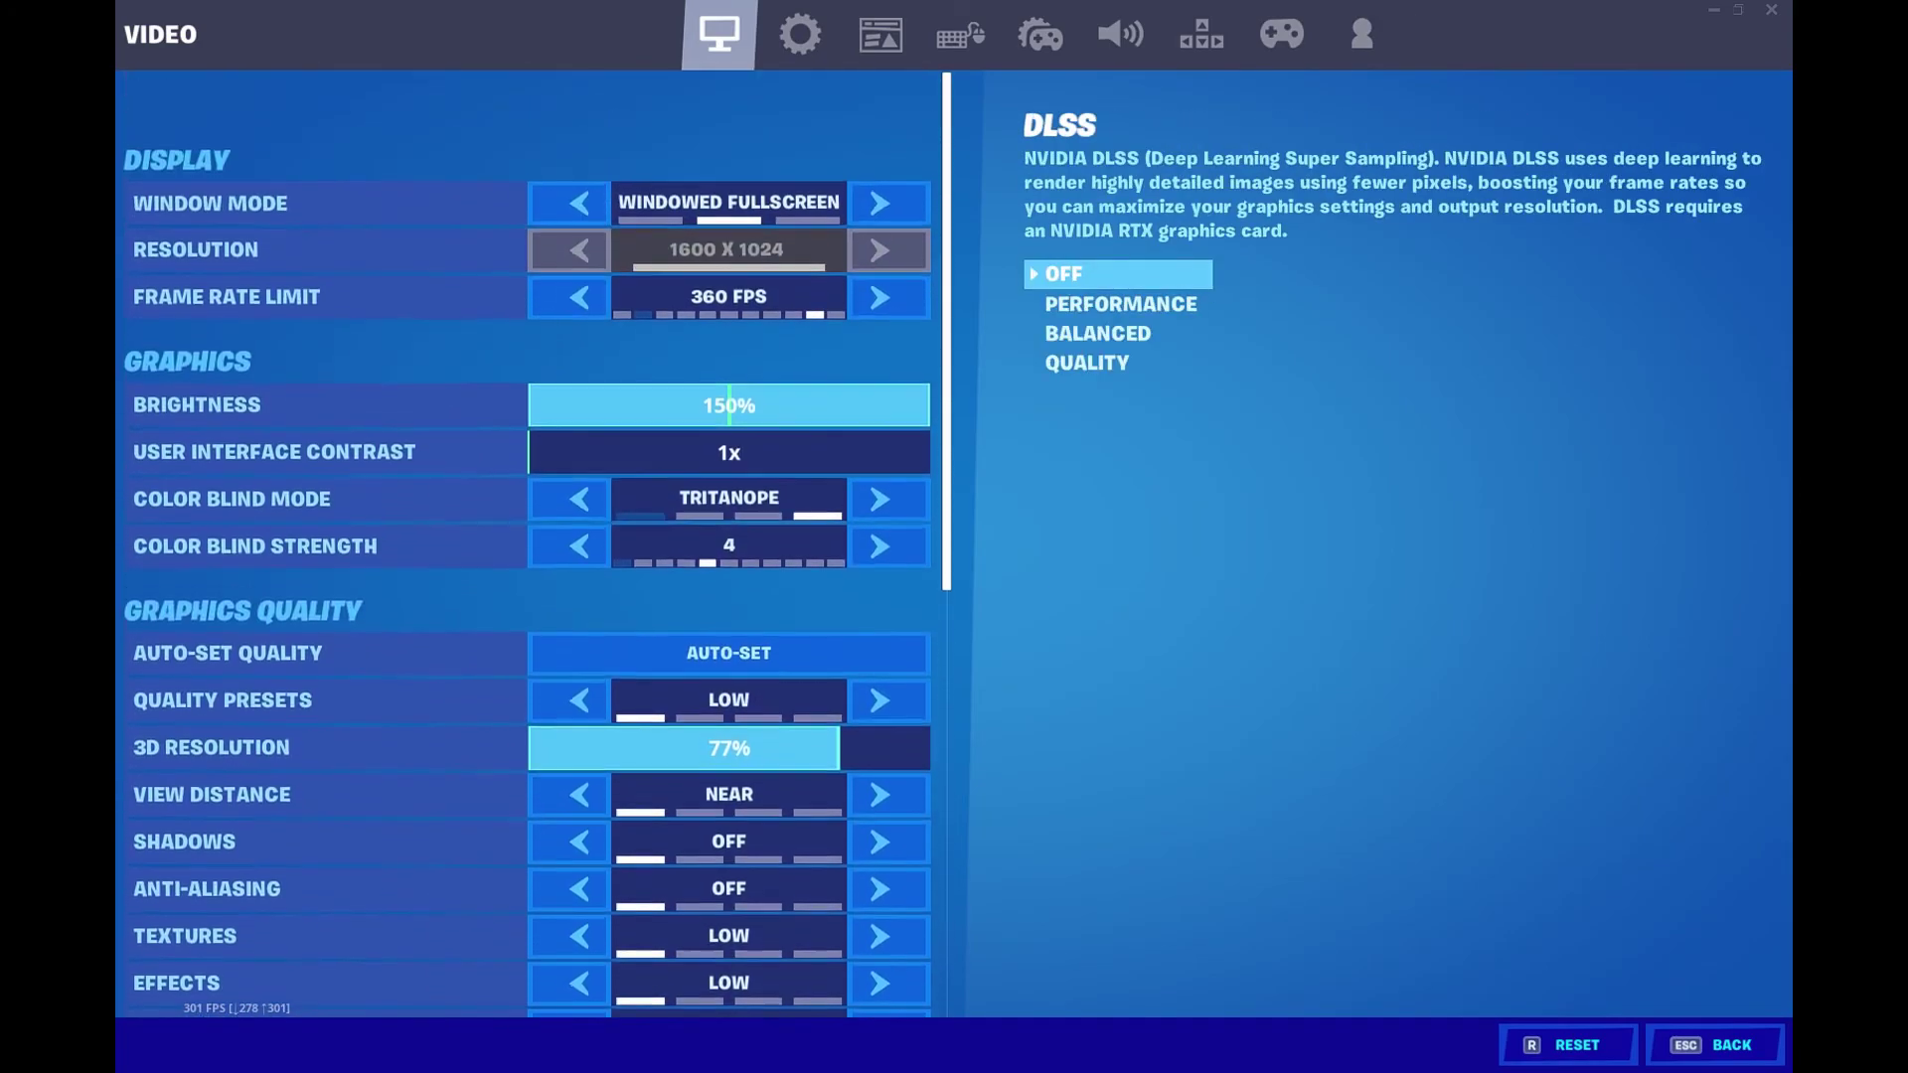